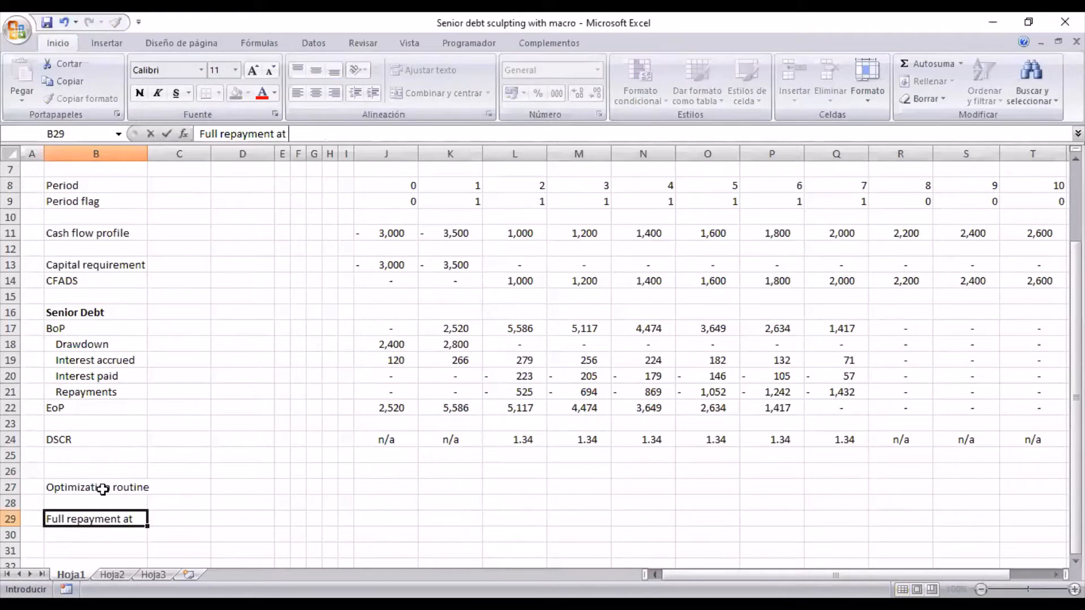
Step: Complete the label in B29 so that it reads "Full repayment at end of term"
{"action": "type", "text": "end of term"}
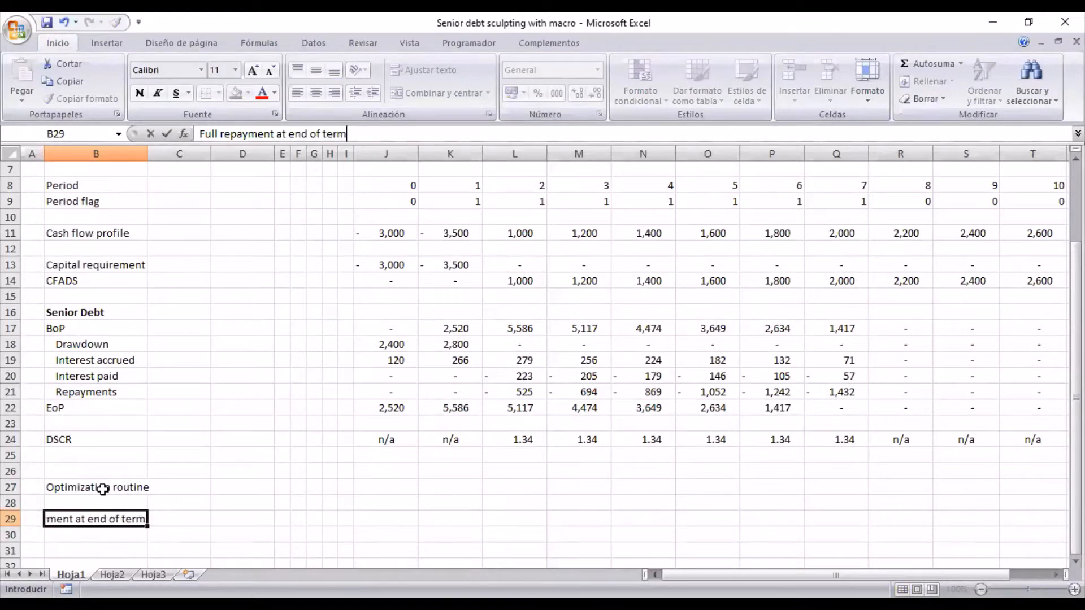
{"action": "key", "text": "Return"}
{"action": "key", "text": "Up"}
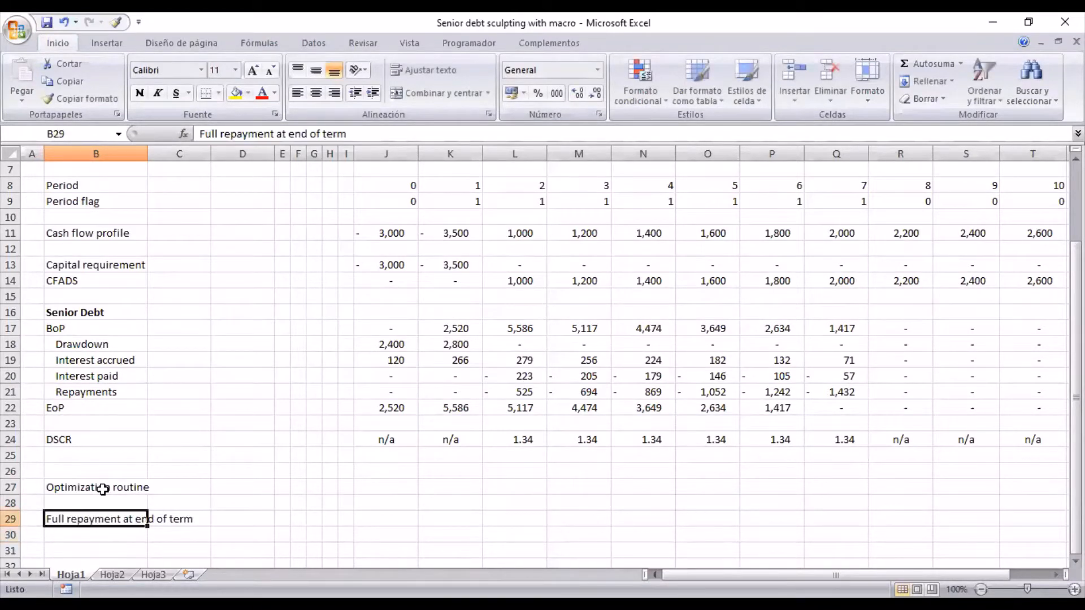
Step: Enter =+INDICE(J22:T22;1;C3+1) in D29 to return the EoP senior debt balance at the end of the term
{"action": "key", "text": "Right"}
{"action": "key", "text": "Right"}
{"action": "key", "text": "Left"}
{"action": "key", "text": "Right"}
{"action": "key", "text": "Right"}
{"action": "key", "text": "Right"}
{"action": "key", "text": "Right"}
{"action": "key", "text": "Right"}
{"action": "key", "text": "Right"}
{"action": "key", "text": "Right"}
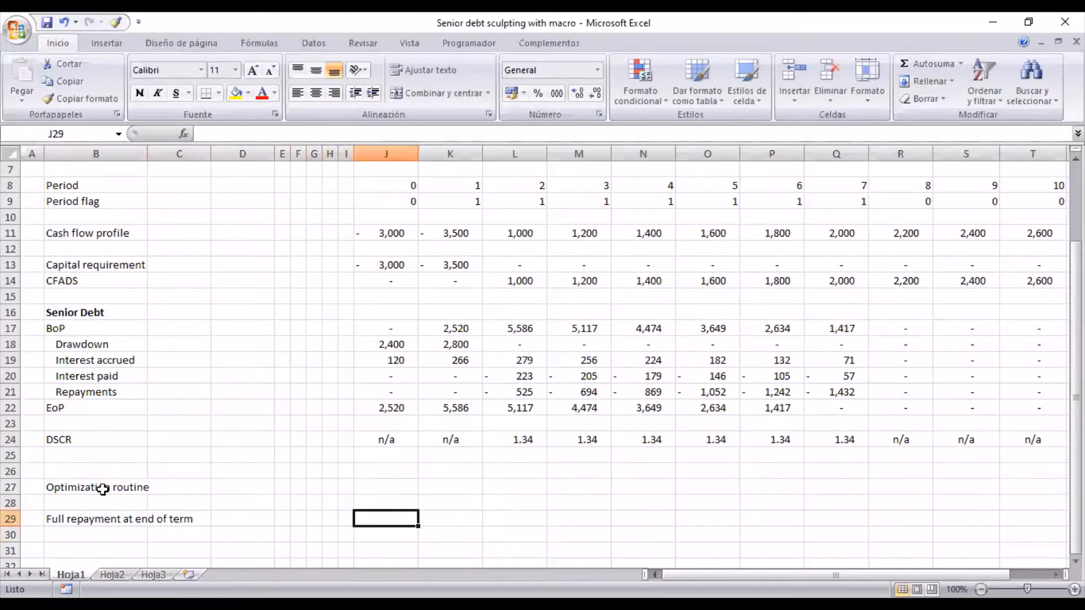
{"action": "key", "text": "Left"}
{"action": "key", "text": "Left"}
{"action": "key", "text": "Left"}
{"action": "key", "text": "Left"}
{"action": "key", "text": "Left"}
{"action": "key", "text": "Left"}
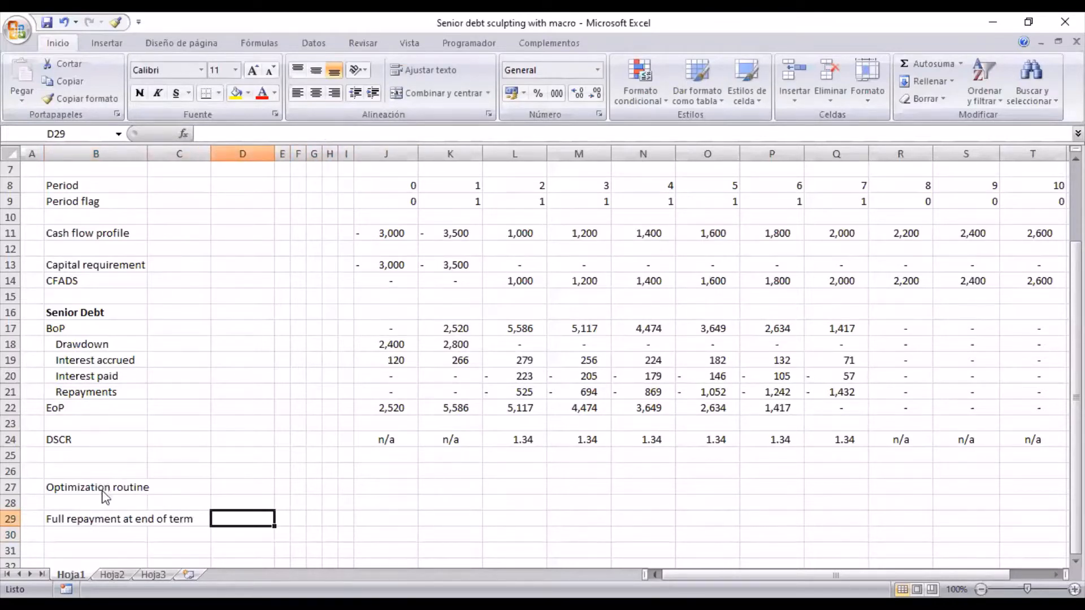
{"action": "type", "text": "+i"}
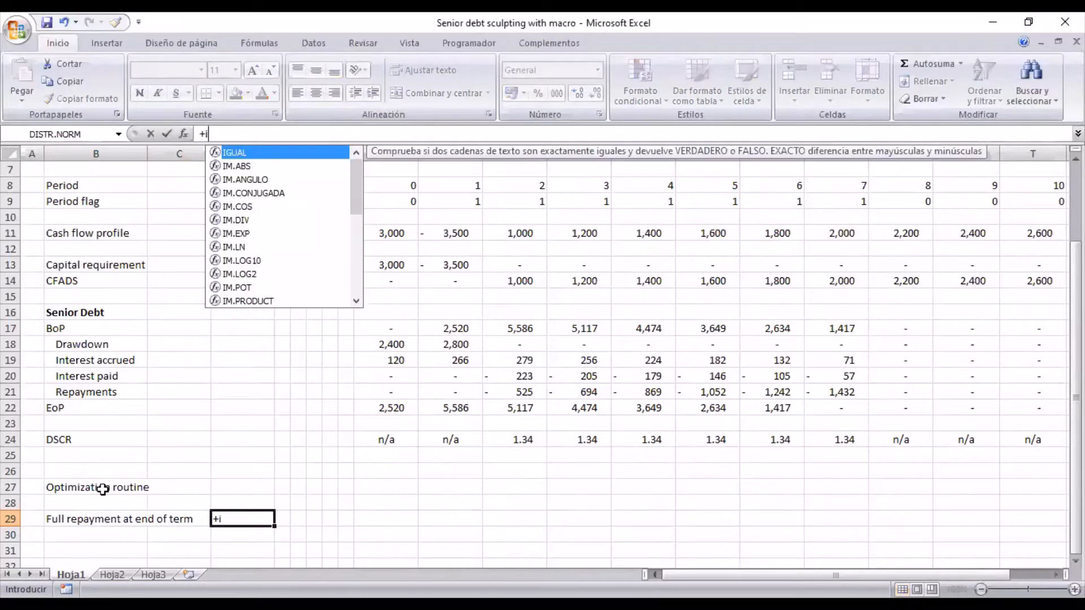
{"action": "type", "text": "ndice("}
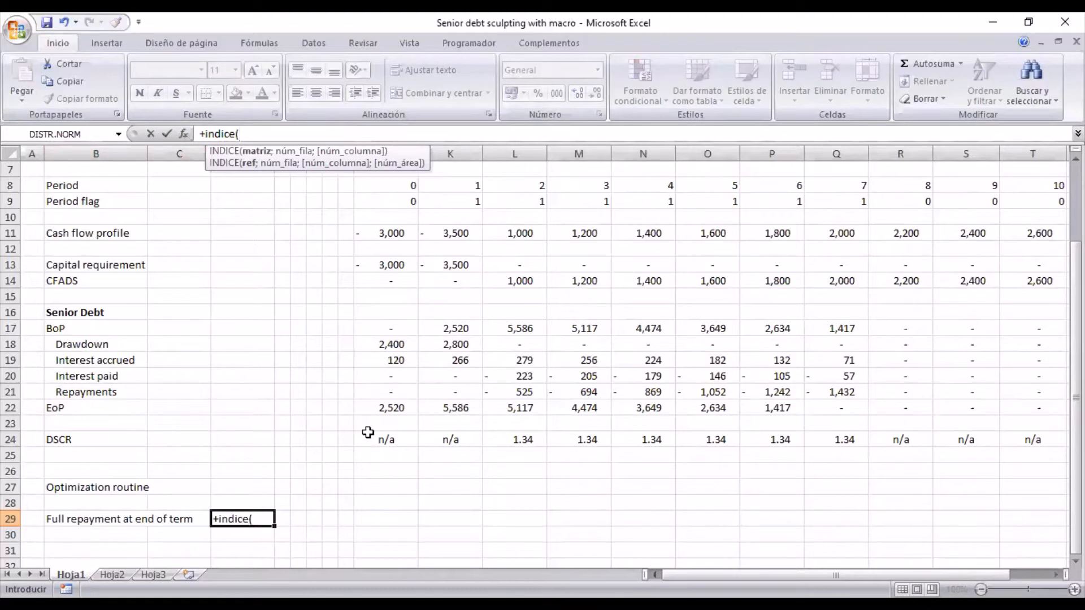
{"action": "left_click", "coordinate": [374, 439]}
{"action": "key", "text": "Up"}
{"action": "key", "text": "Up"}
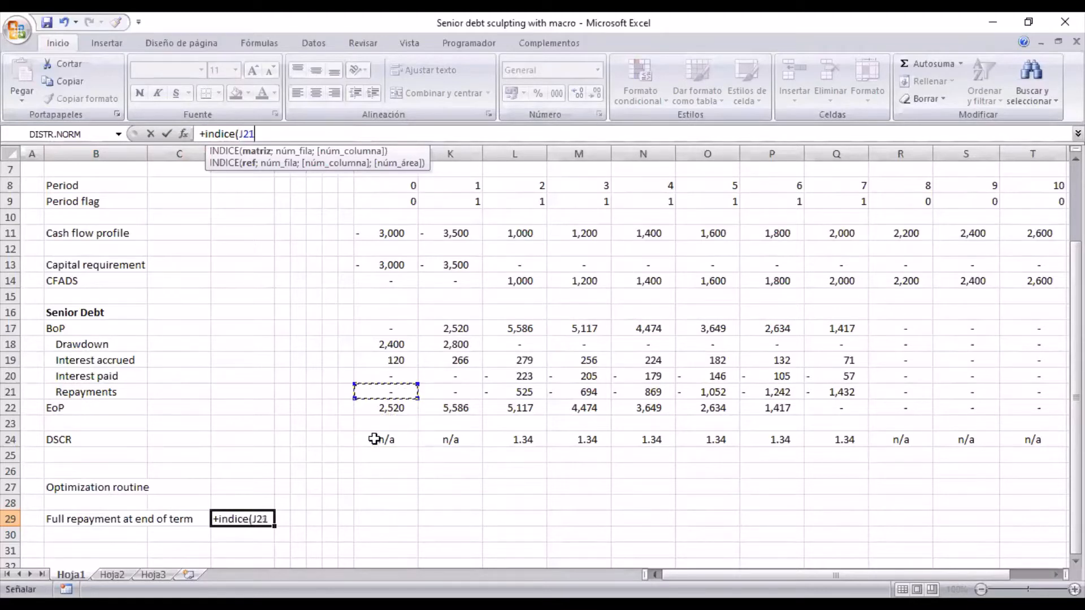
{"action": "key", "text": "ctrl+shift+Right"}
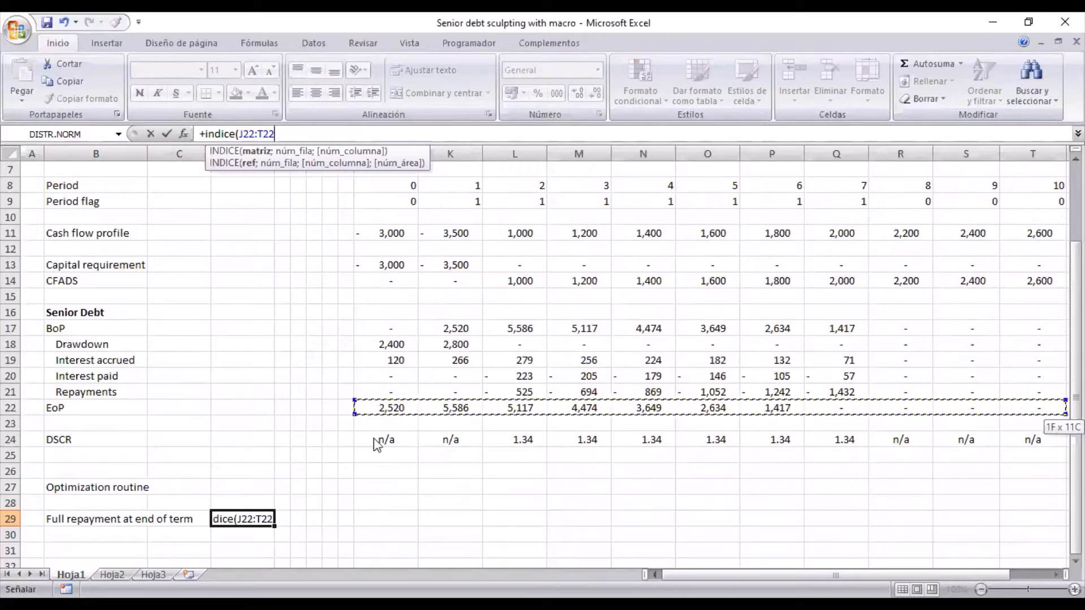
{"action": "type", "text": ";1;"}
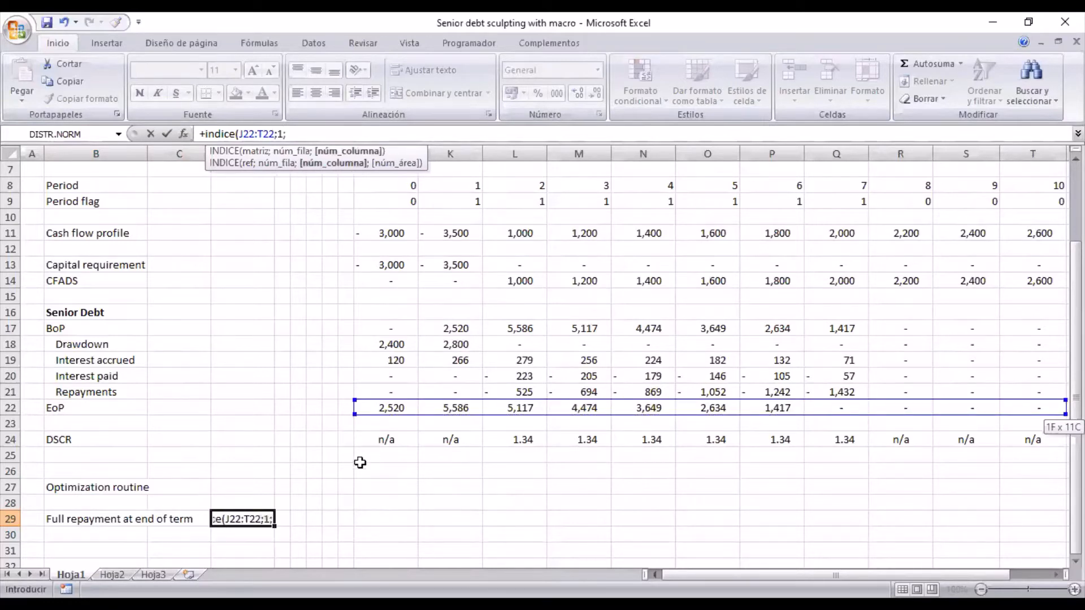
{"action": "scroll", "coordinate": [311, 329], "scroll_direction": "up", "scroll_amount": 2}
{"action": "left_click", "coordinate": [174, 204]}
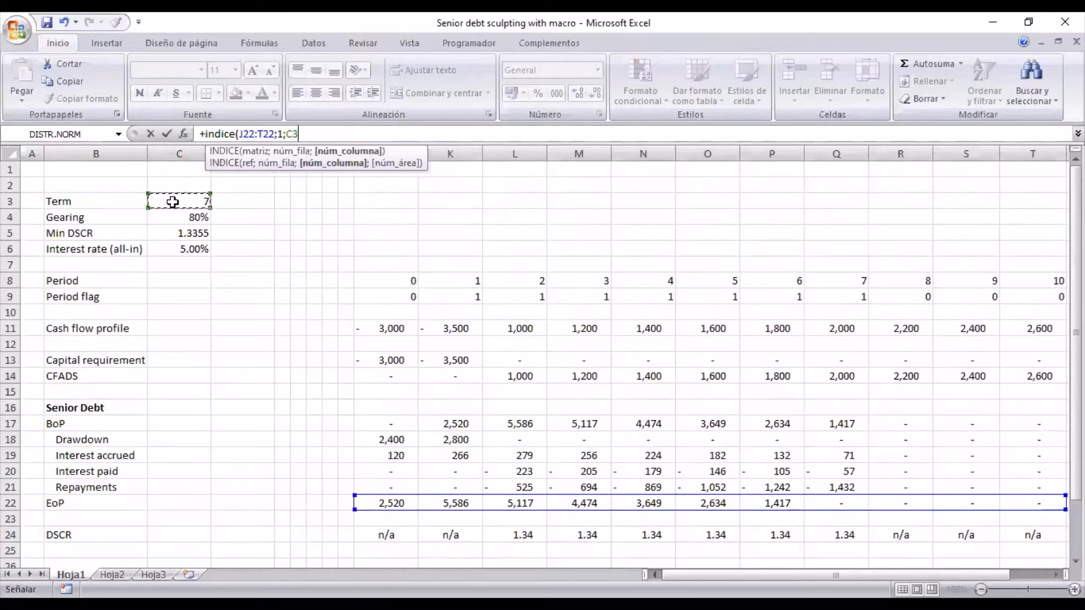
{"action": "type", "text": "+1)"}
{"action": "key", "text": "Return"}
{"action": "key", "text": "Up"}
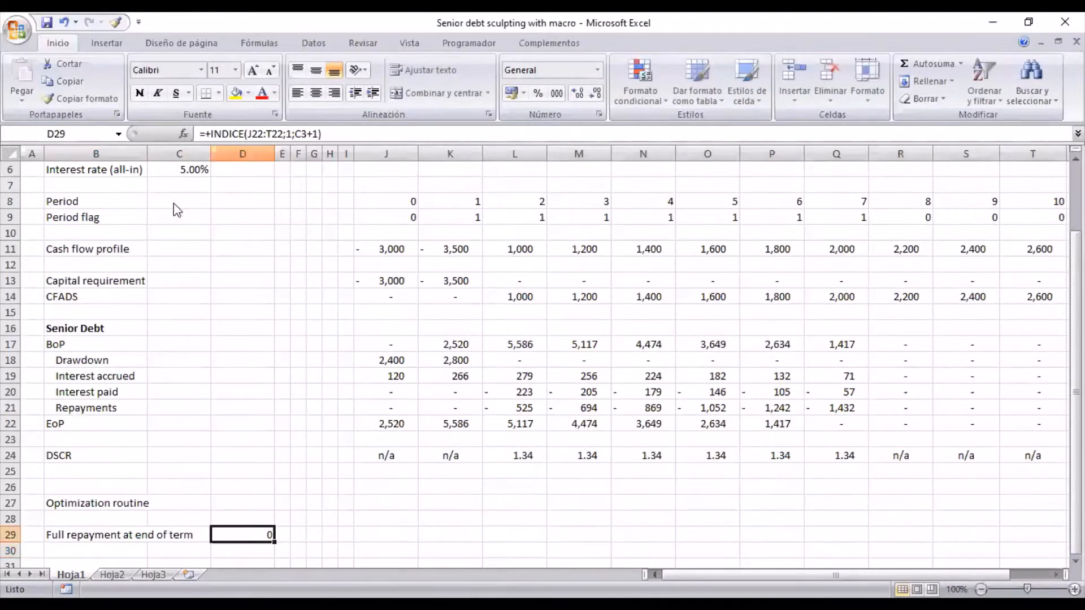
Step: Enter the label "Last repayment streamlined (LPSL)" in B30
{"action": "key", "text": "Left"}
{"action": "key", "text": "Down"}
{"action": "key", "text": "Left"}
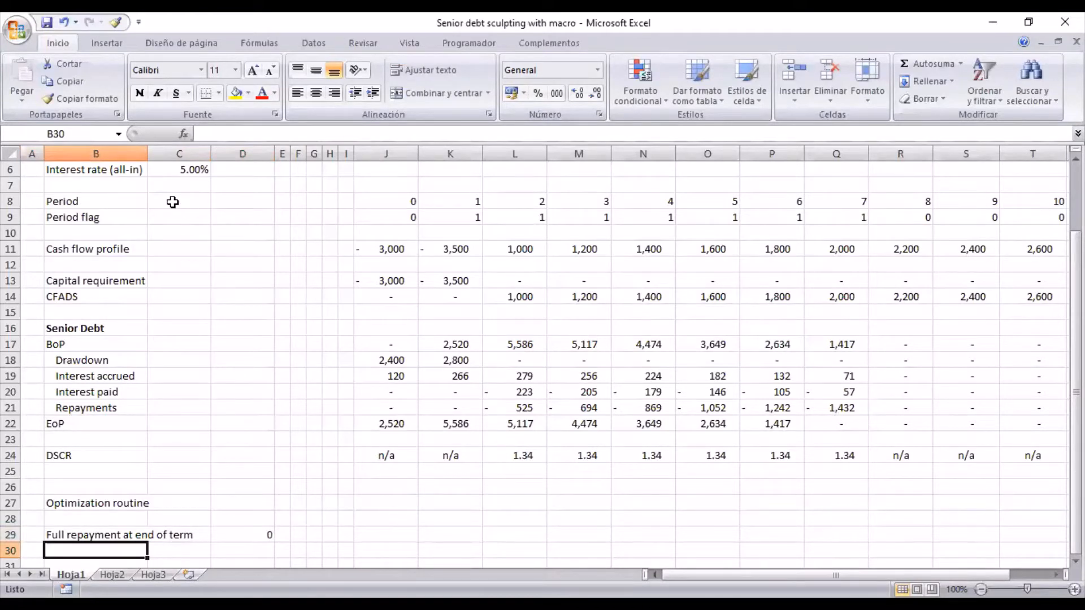
{"action": "type", "text": "Last"}
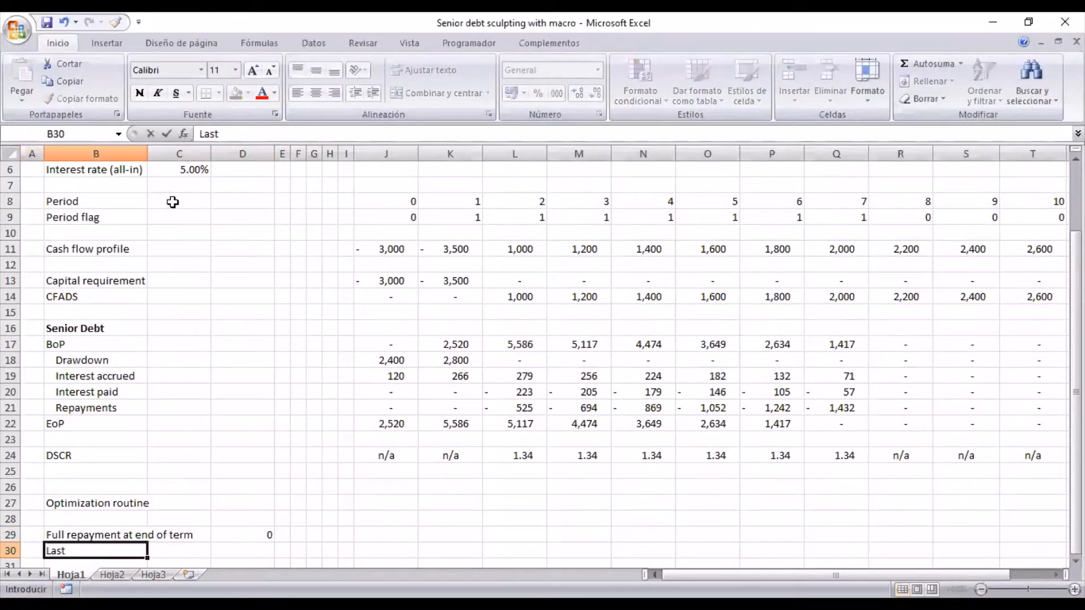
{"action": "type", "text": " repayment"}
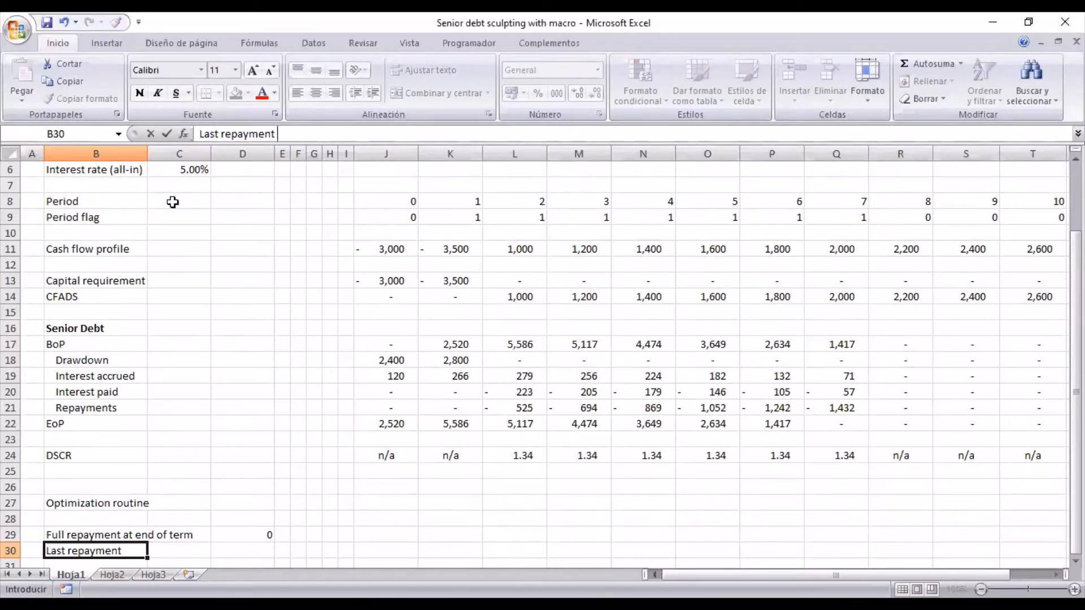
{"action": "type", "text": "streamli"}
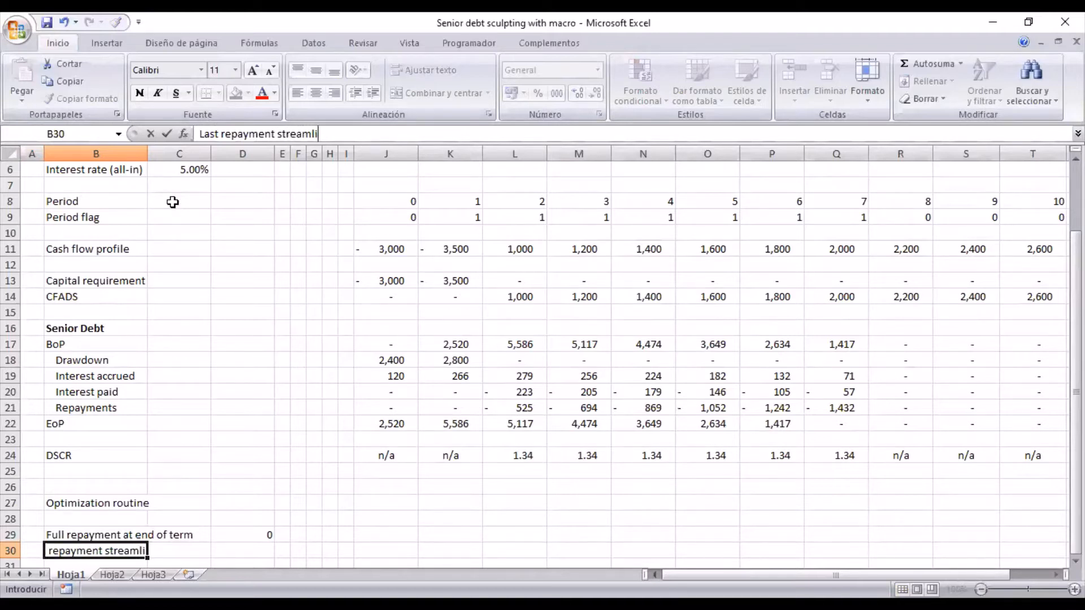
{"action": "type", "text": "ned ("}
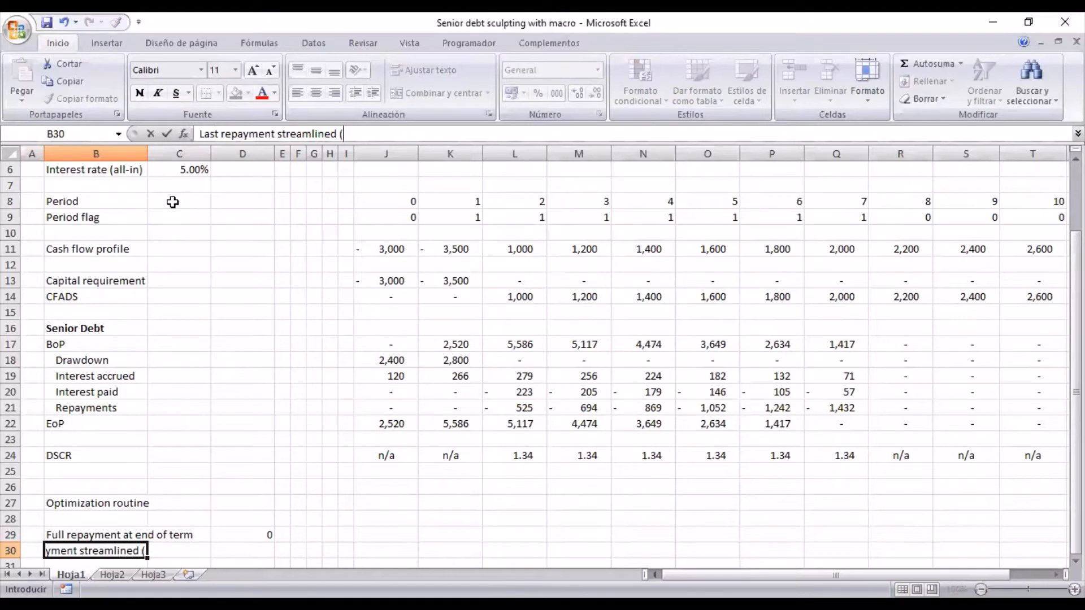
{"action": "type", "text": "L"}
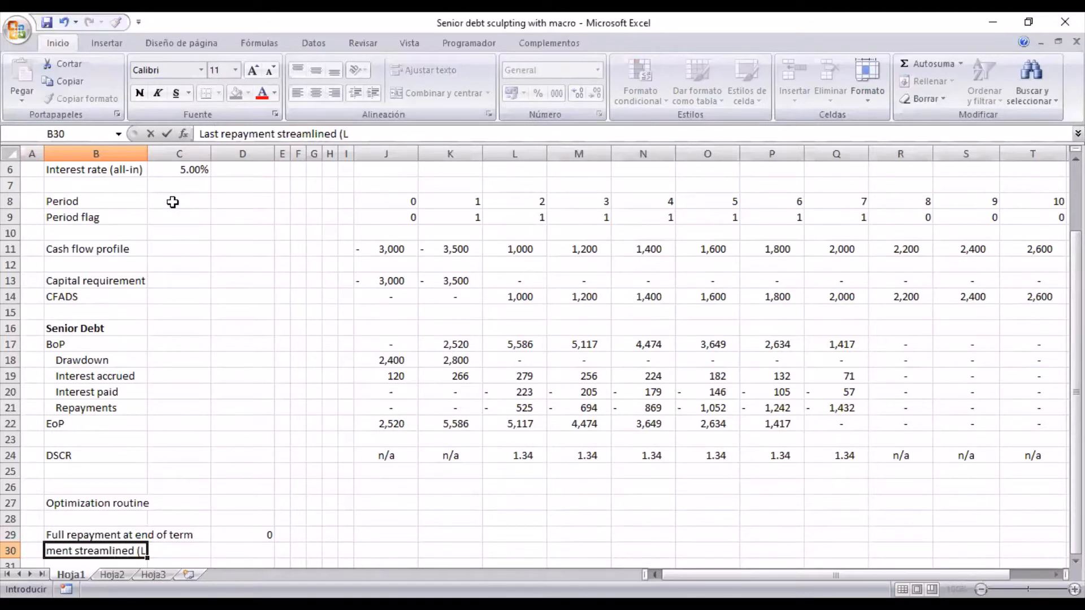
{"action": "type", "text": "PS"}
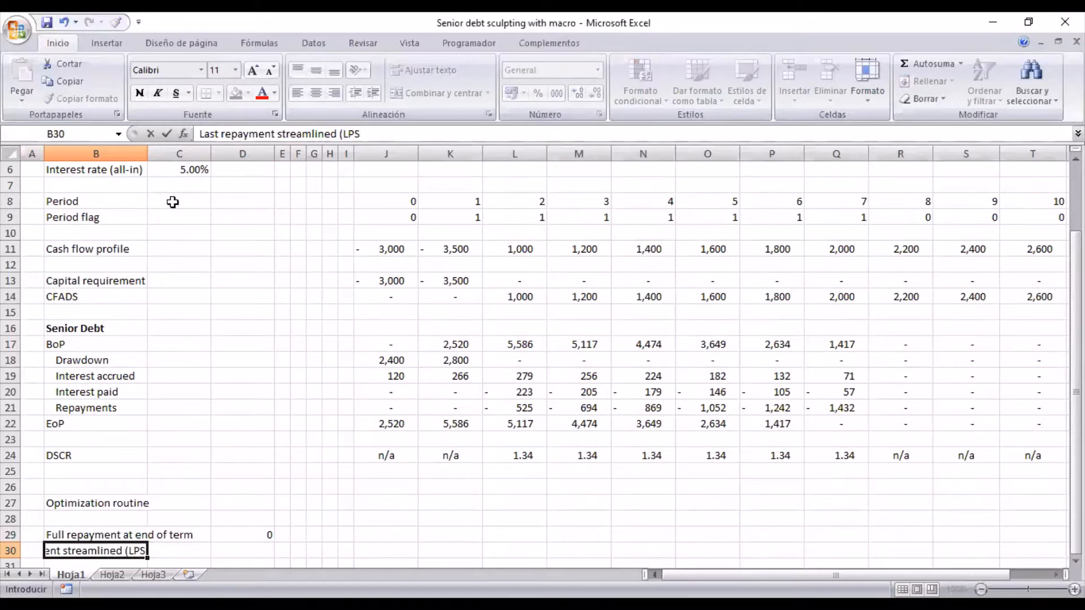
{"action": "type", "text": "L)"}
{"action": "key", "text": "Return"}
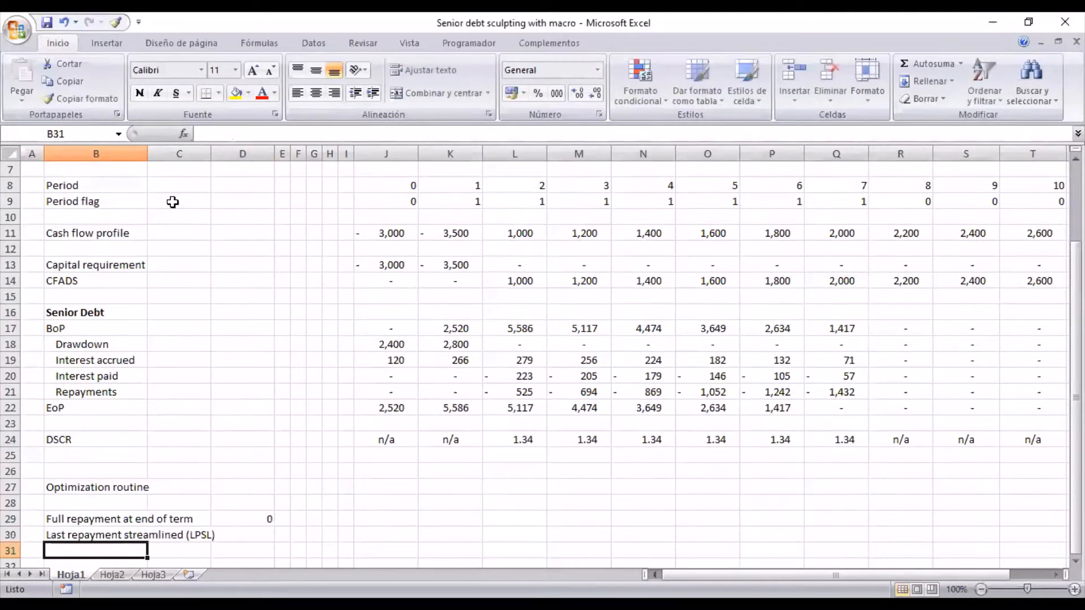
Step: Reuse the D29 formula text in D30 with its range moved to the DSCR row, giving =+INDICE(J24:T24;1;C3+1)
{"action": "key", "text": "Up"}
{"action": "key", "text": "Up"}
{"action": "key", "text": "Down"}
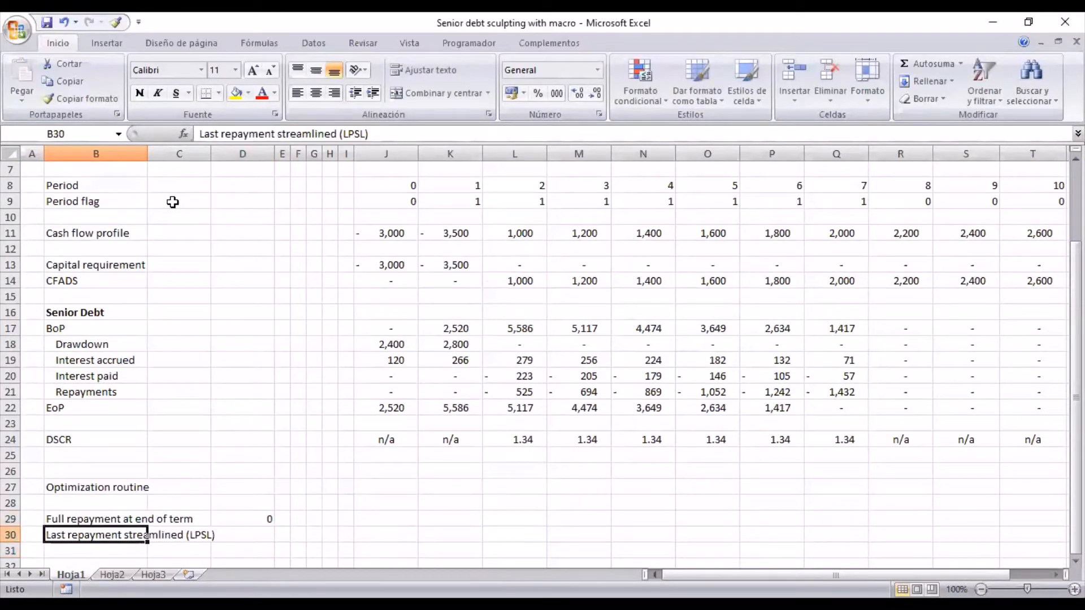
{"action": "key", "text": "Right"}
{"action": "key", "text": "Right"}
{"action": "key", "text": "Up"}
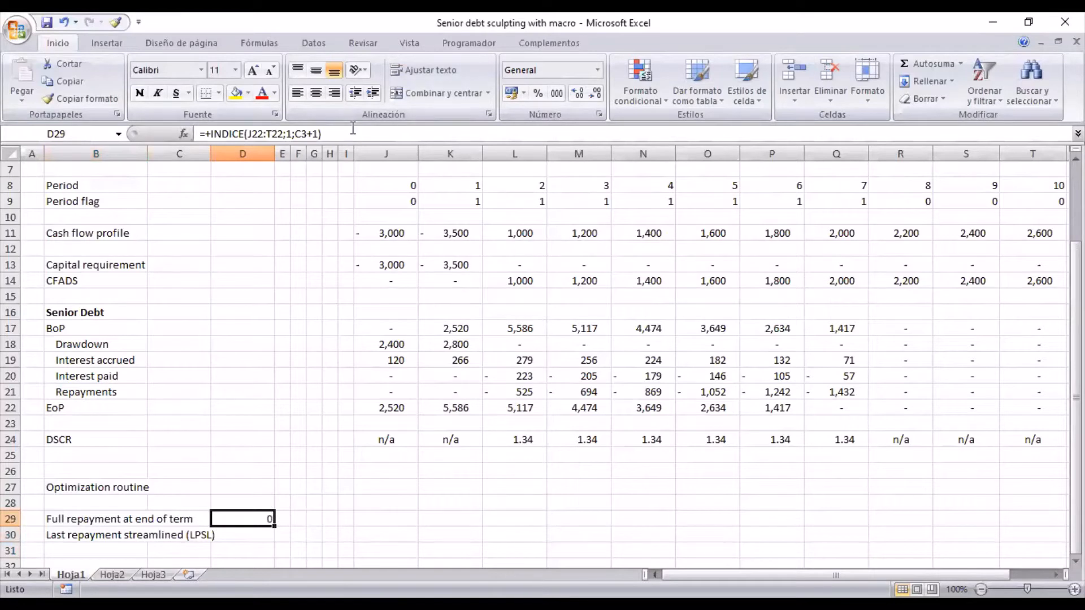
{"action": "left_click_drag", "start_coordinate": [334, 134], "coordinate": [191, 141]}
{"action": "key", "text": "ctrl+c"}
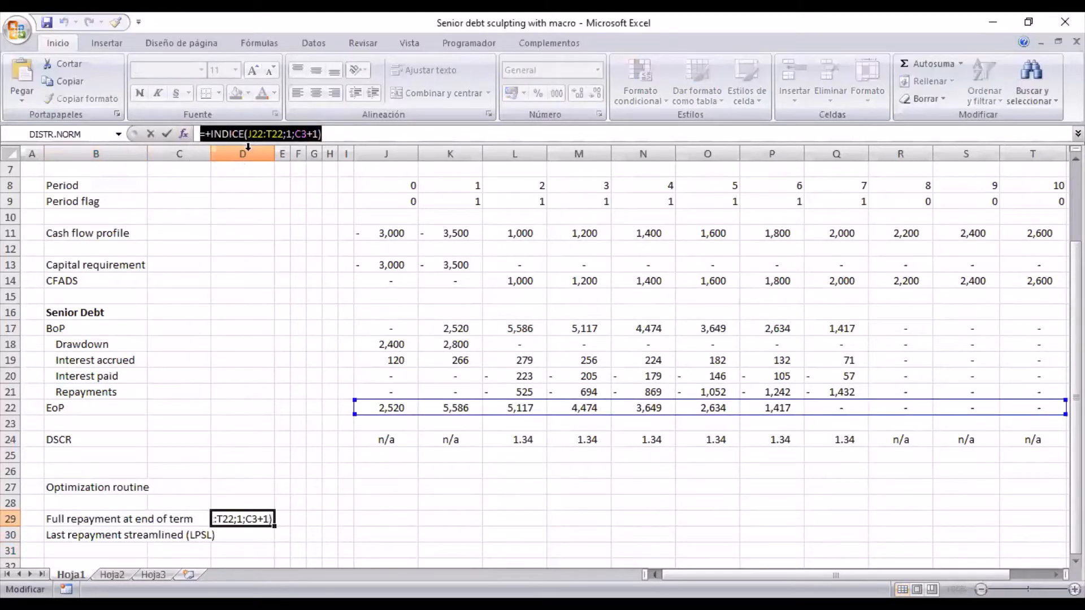
{"action": "key", "text": "Escape"}
{"action": "left_click", "coordinate": [247, 537]}
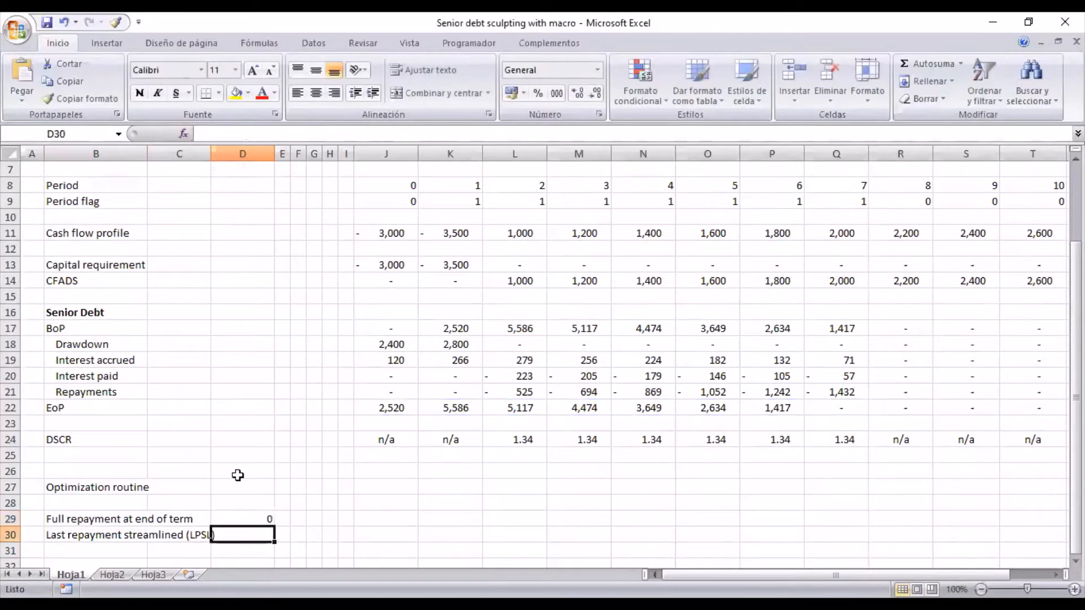
{"action": "left_click", "coordinate": [252, 133]}
{"action": "key", "text": "ctrl+v"}
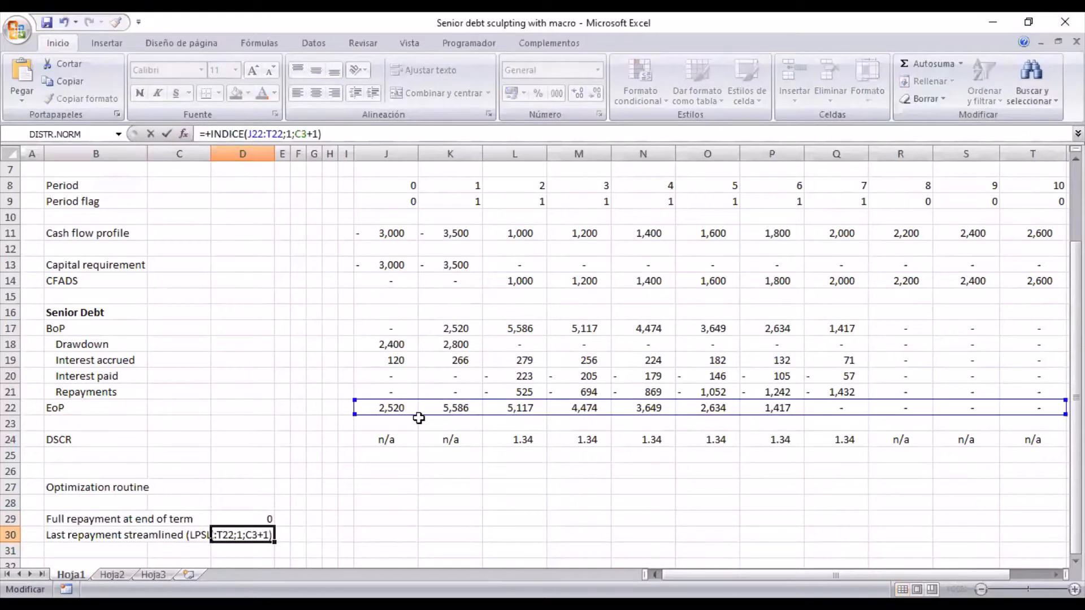
{"action": "left_click_drag", "start_coordinate": [417, 416], "coordinate": [415, 439]}
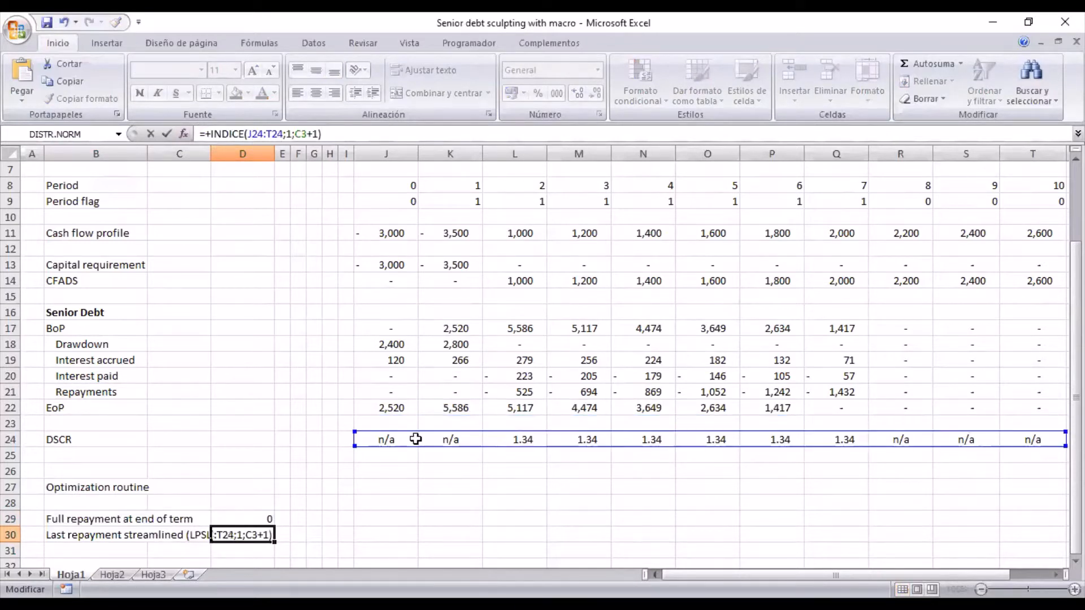
{"action": "key", "text": "Return"}
{"action": "key", "text": "Up"}
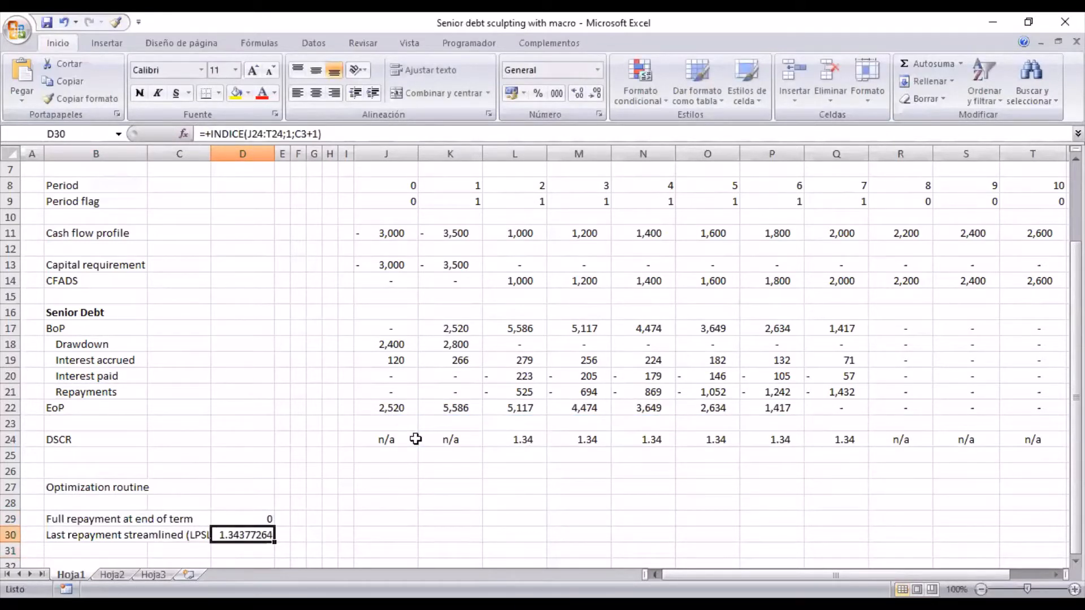
Step: Reduce the number format of the LPSL value in D30 to two decimal places
{"action": "left_click", "coordinate": [595, 94]}
{"action": "left_click", "coordinate": [596, 94]}
{"action": "left_click", "coordinate": [596, 94]}
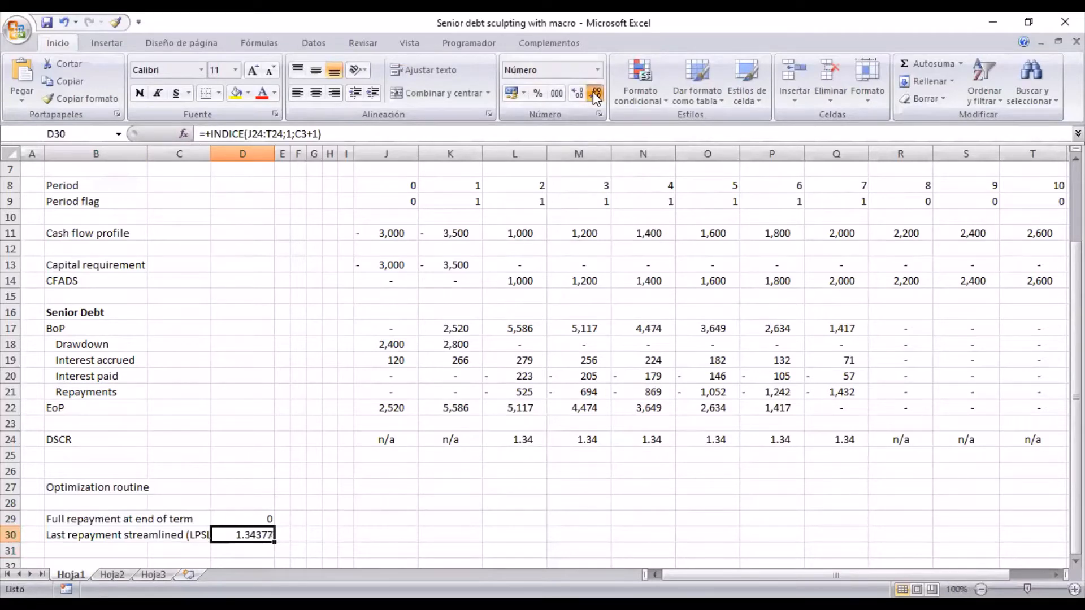
{"action": "left_click", "coordinate": [595, 94]}
{"action": "left_click", "coordinate": [595, 94]}
{"action": "left_click", "coordinate": [596, 93]}
Step: Widen column B slightly so the full "Last repayment streamlined (LPSL)" label fits before column D
{"action": "scroll", "coordinate": [251, 400], "scroll_direction": "down", "scroll_amount": 2}
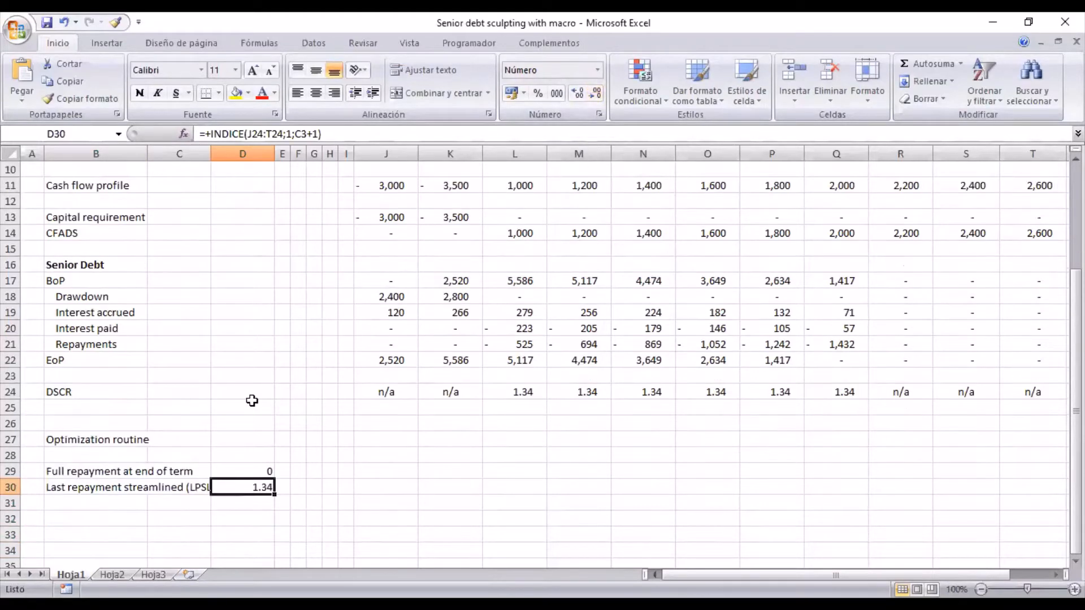
{"action": "left_click", "coordinate": [213, 454]}
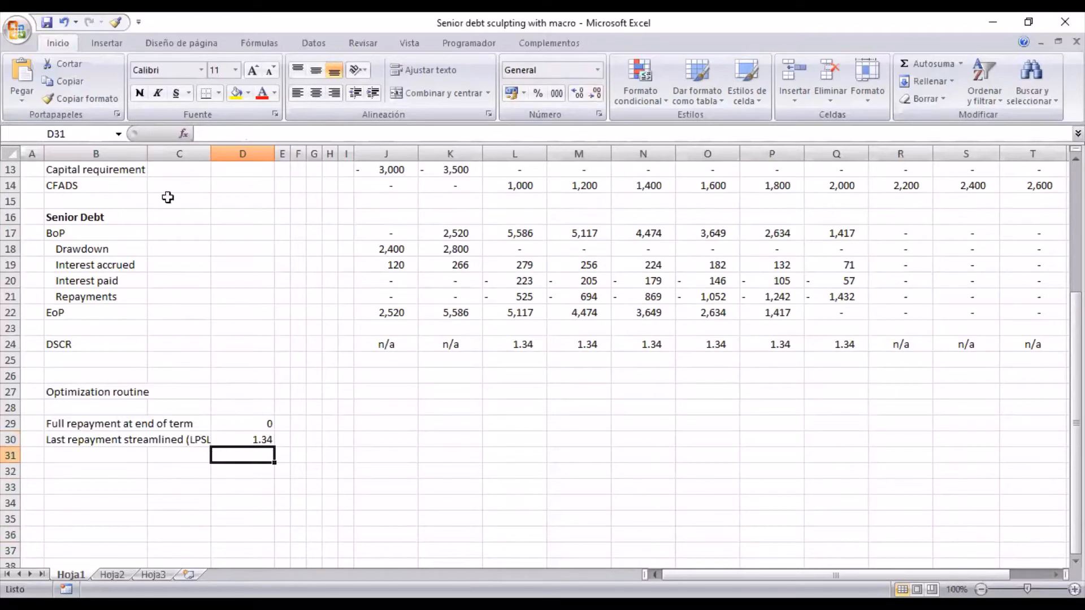
{"action": "left_click_drag", "start_coordinate": [148, 154], "coordinate": [157, 157]}
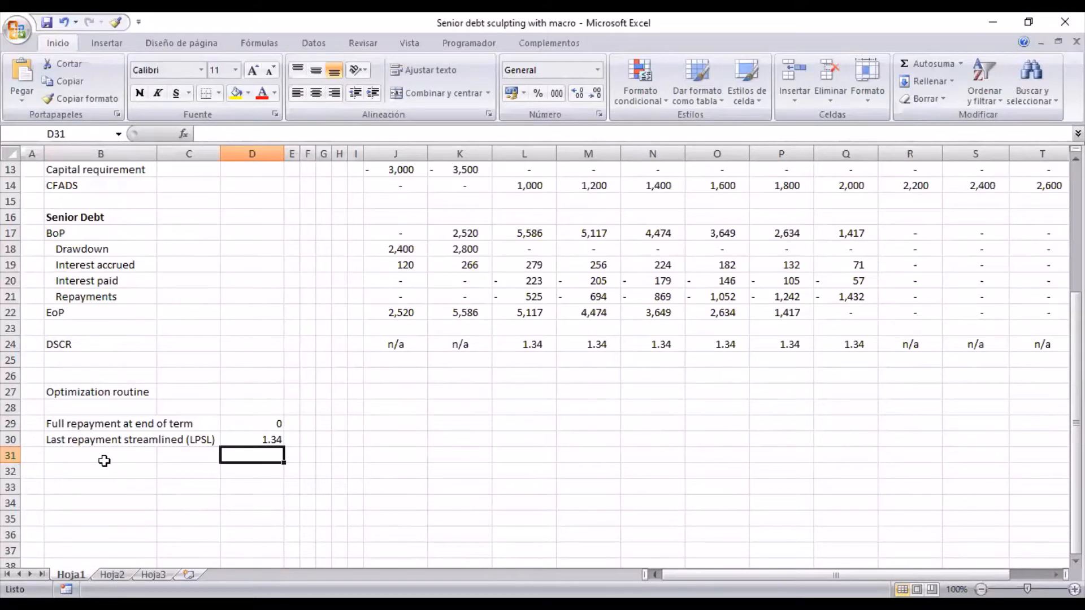
Step: Look at the workbook's Visual Basic editor, return to the sheet and examine the macro recording option
{"action": "key", "text": "alt+F11"}
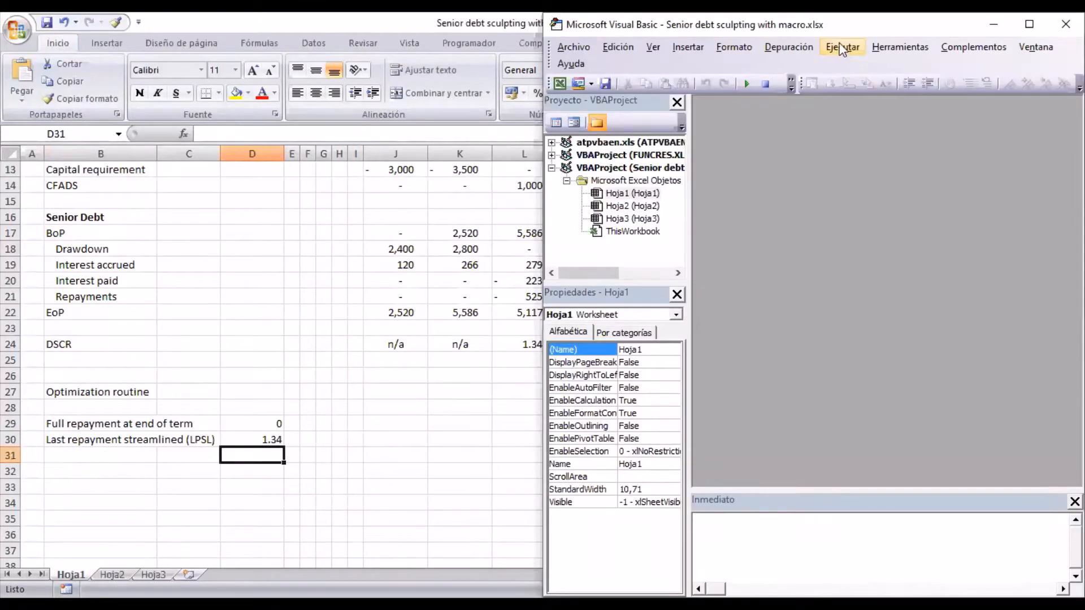
{"action": "key", "text": "alt+F11"}
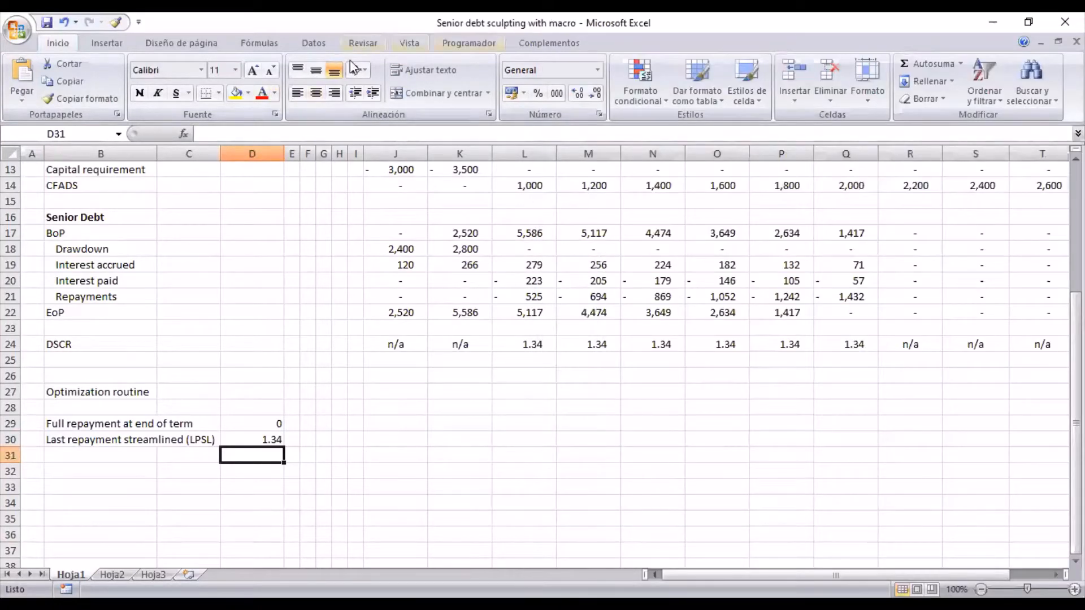
{"action": "left_click", "coordinate": [469, 43]}
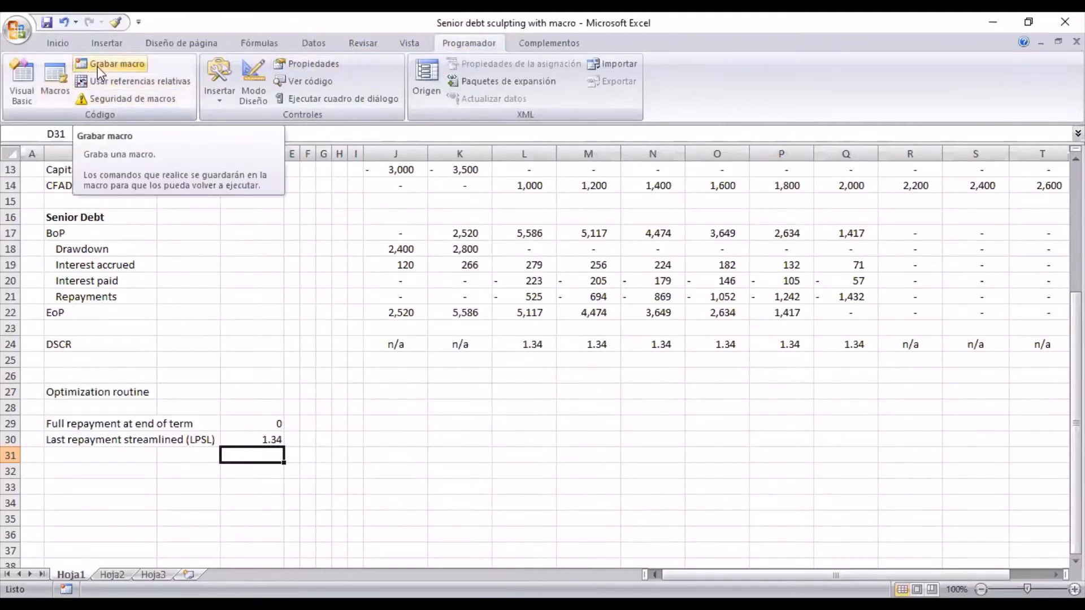
Step: Set the Term in C3 to 6
{"action": "scroll", "coordinate": [250, 439], "scroll_direction": "up", "scroll_amount": 4}
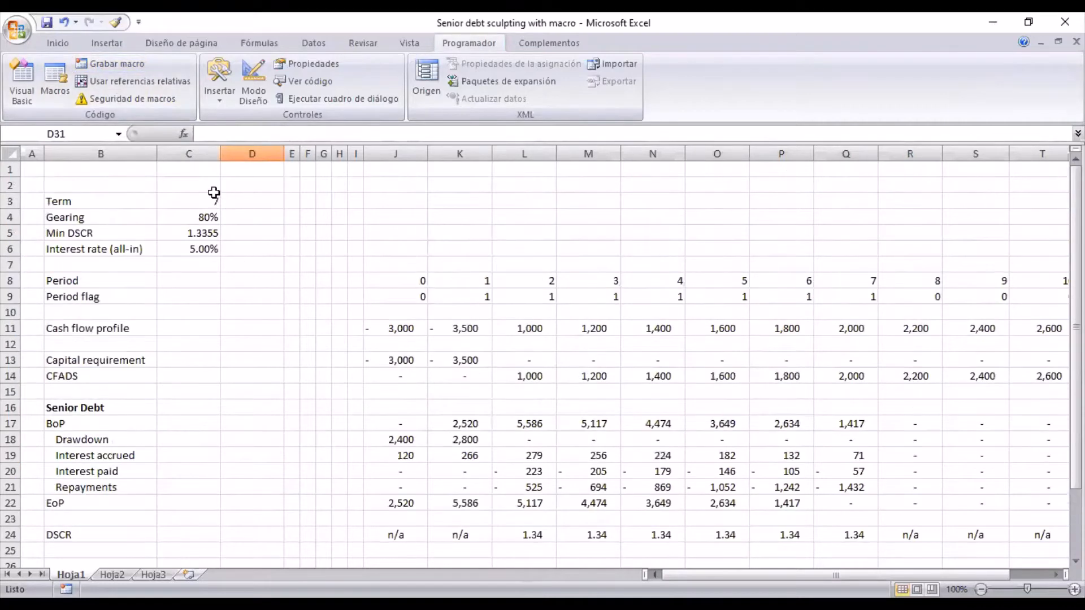
{"action": "left_click", "coordinate": [213, 193]}
{"action": "type", "text": "6"}
{"action": "key", "text": "Return"}
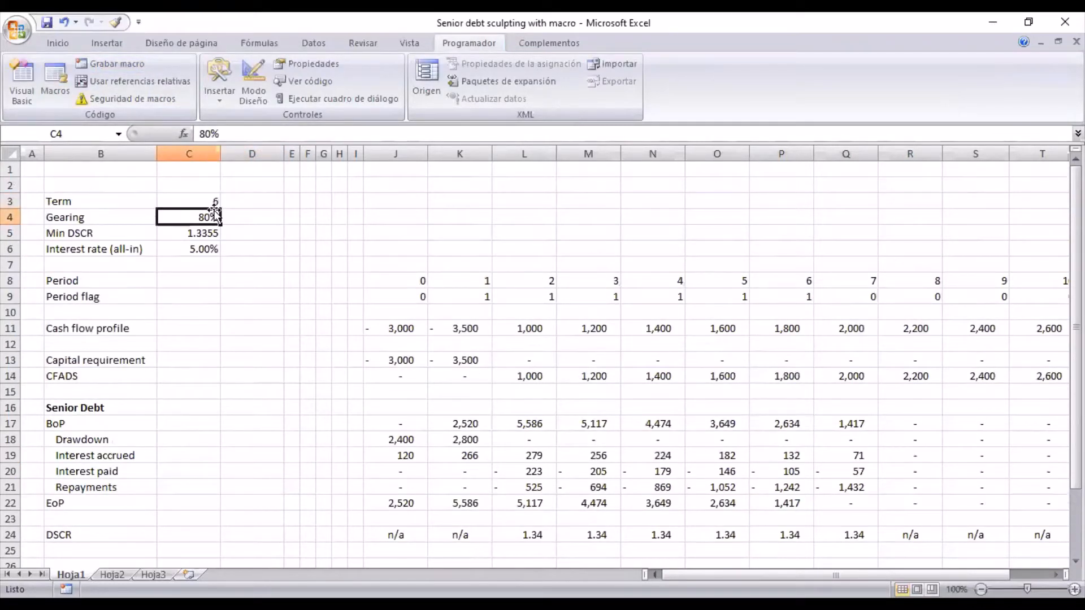
Step: Review the inputs and the optimization check cells, and start recording a new macro
{"action": "scroll", "coordinate": [247, 242], "scroll_direction": "down", "scroll_amount": 3}
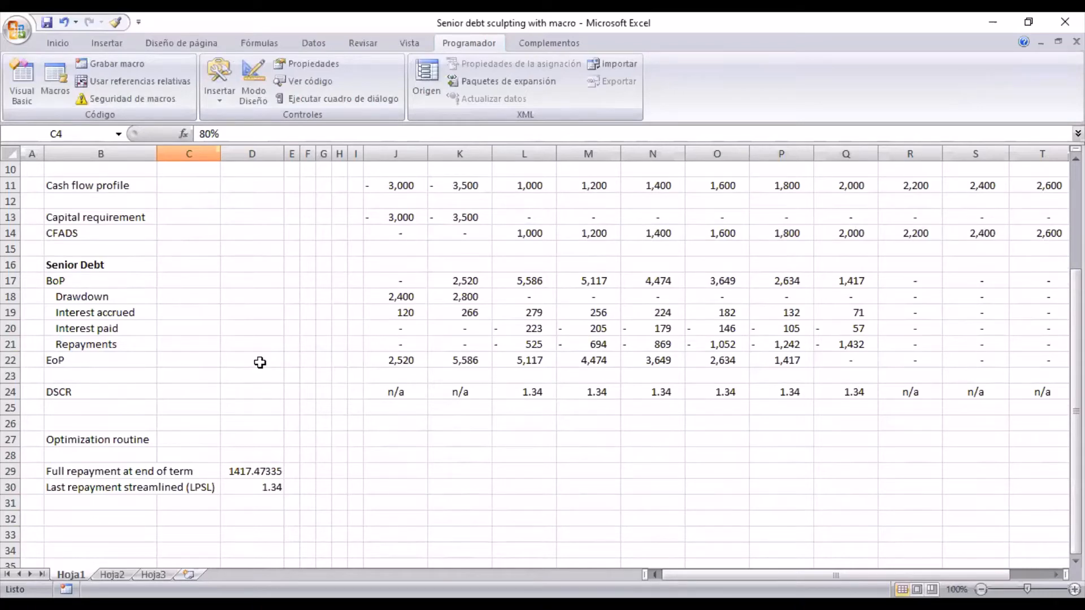
{"action": "scroll", "coordinate": [259, 363], "scroll_direction": "up", "scroll_amount": 2}
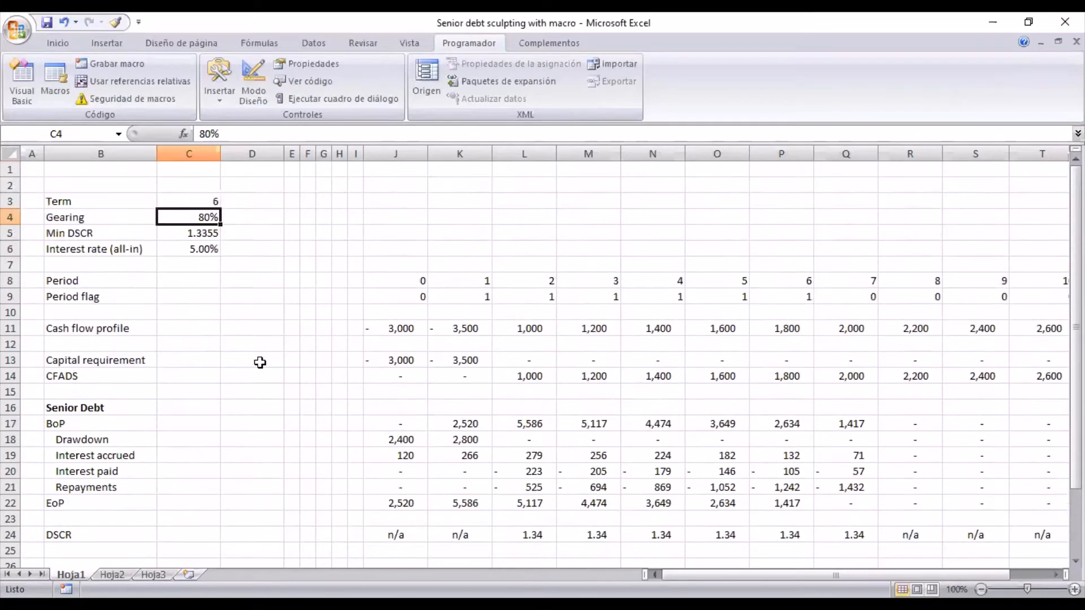
{"action": "scroll", "coordinate": [260, 362], "scroll_direction": "down", "scroll_amount": 4}
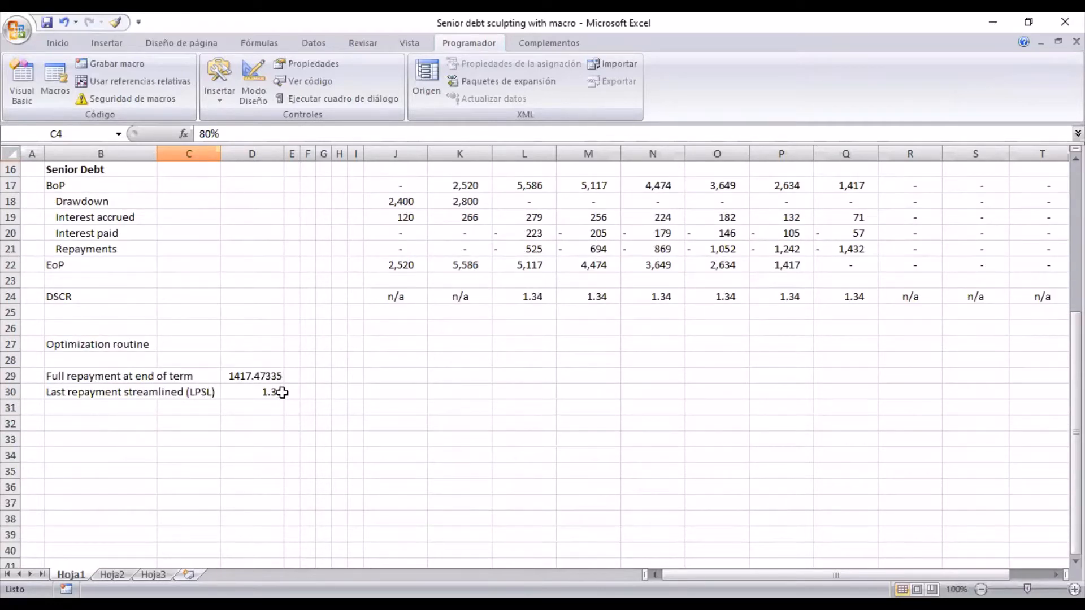
{"action": "scroll", "coordinate": [282, 361], "scroll_direction": "up", "scroll_amount": 1}
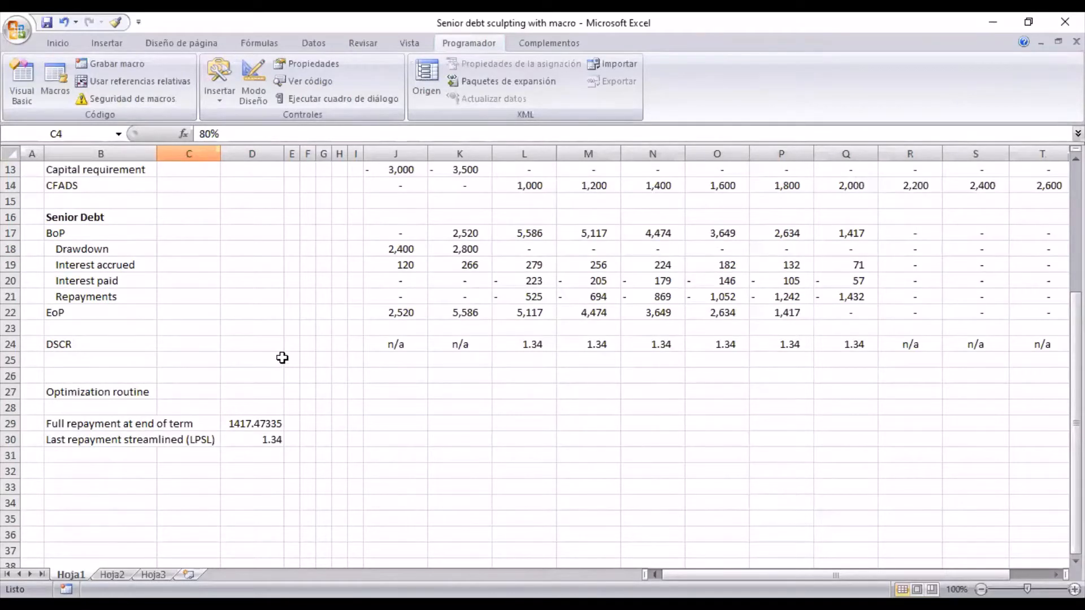
{"action": "left_click", "coordinate": [120, 65]}
{"action": "left_click", "coordinate": [284, 514]}
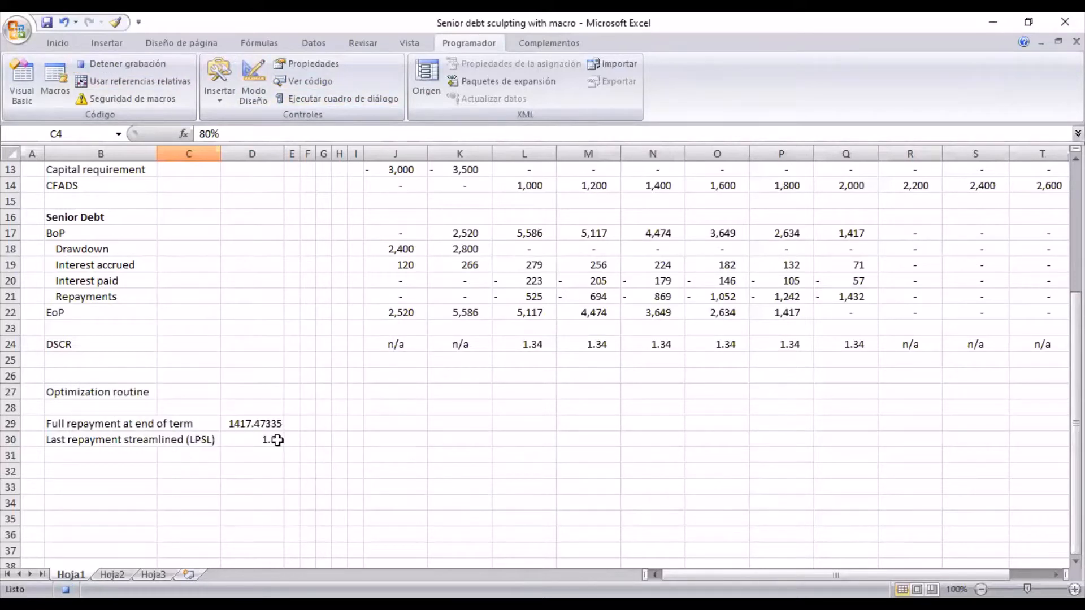
Step: Run Goal Seek to bring the end-of-term repayment check in D29 to 0 by changing the Min DSCR in C5
{"action": "left_click", "coordinate": [272, 424]}
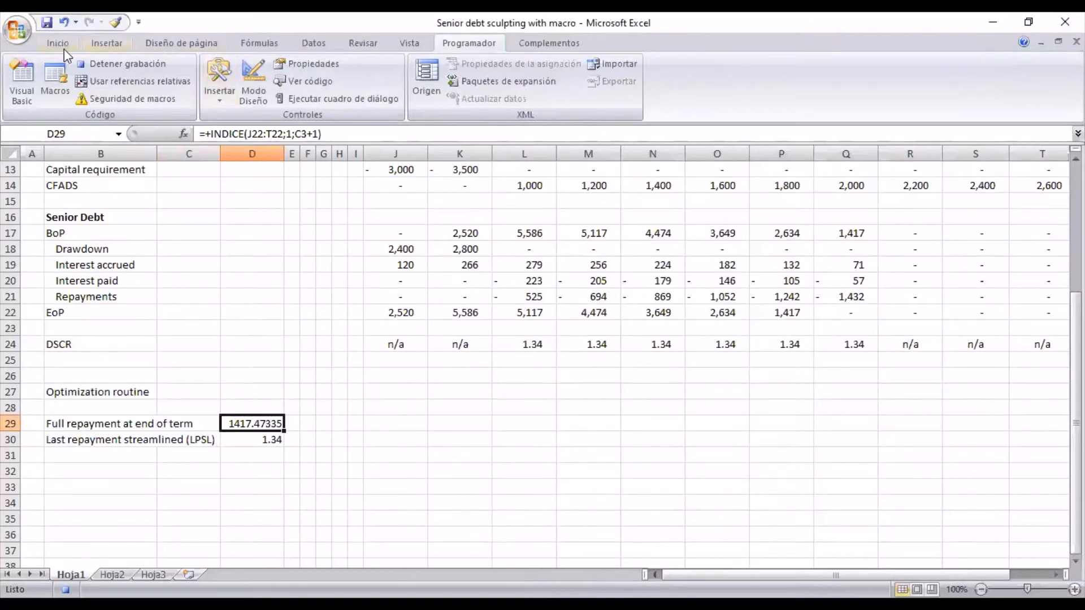
{"action": "left_click", "coordinate": [312, 43]}
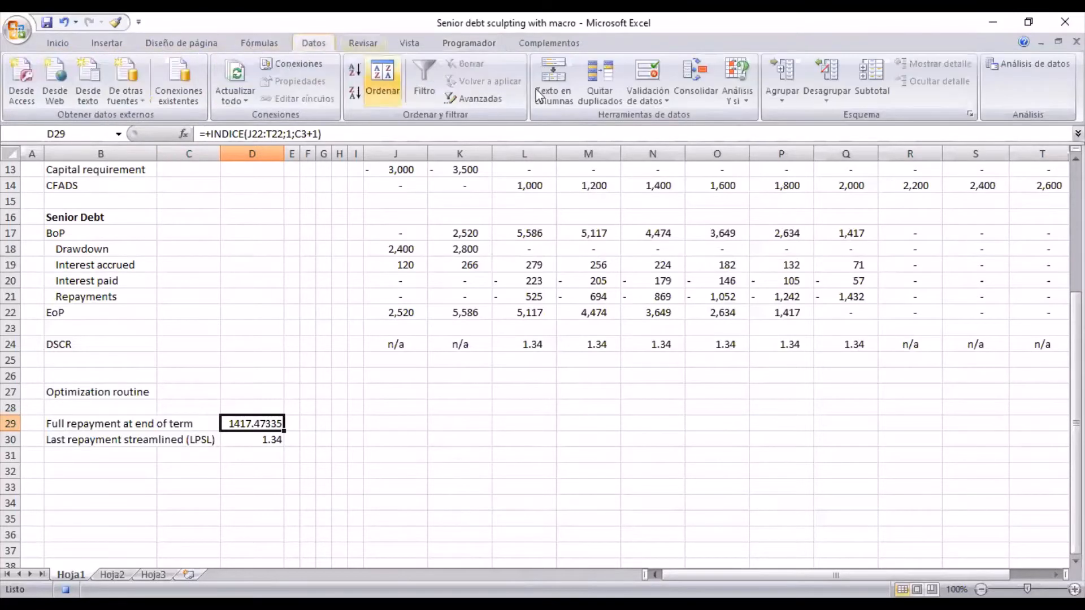
{"action": "left_click", "coordinate": [737, 99]}
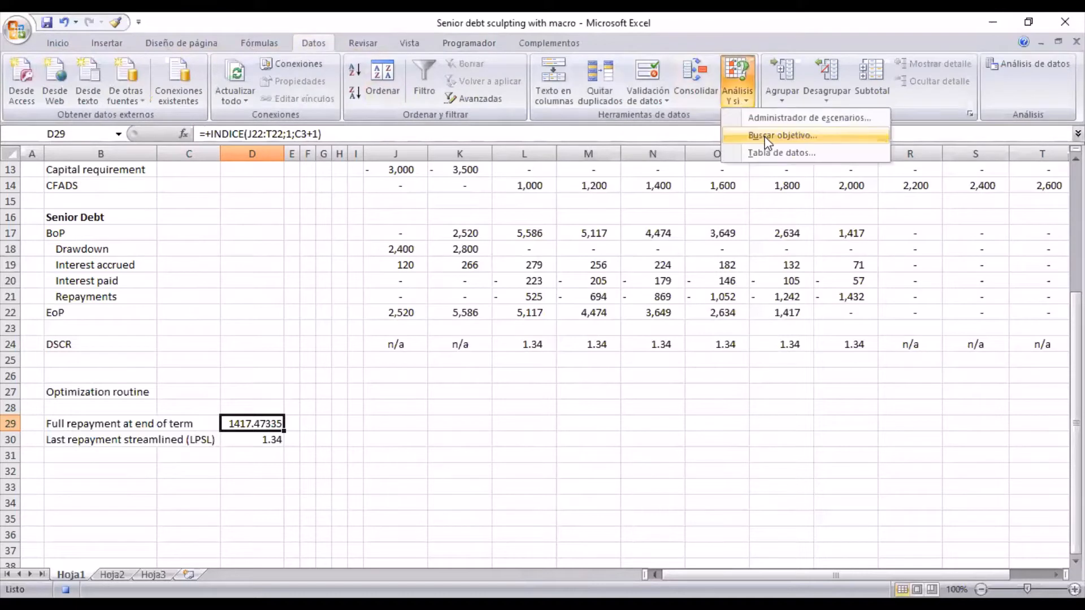
{"action": "left_click", "coordinate": [768, 137]}
{"action": "left_click", "coordinate": [294, 412]}
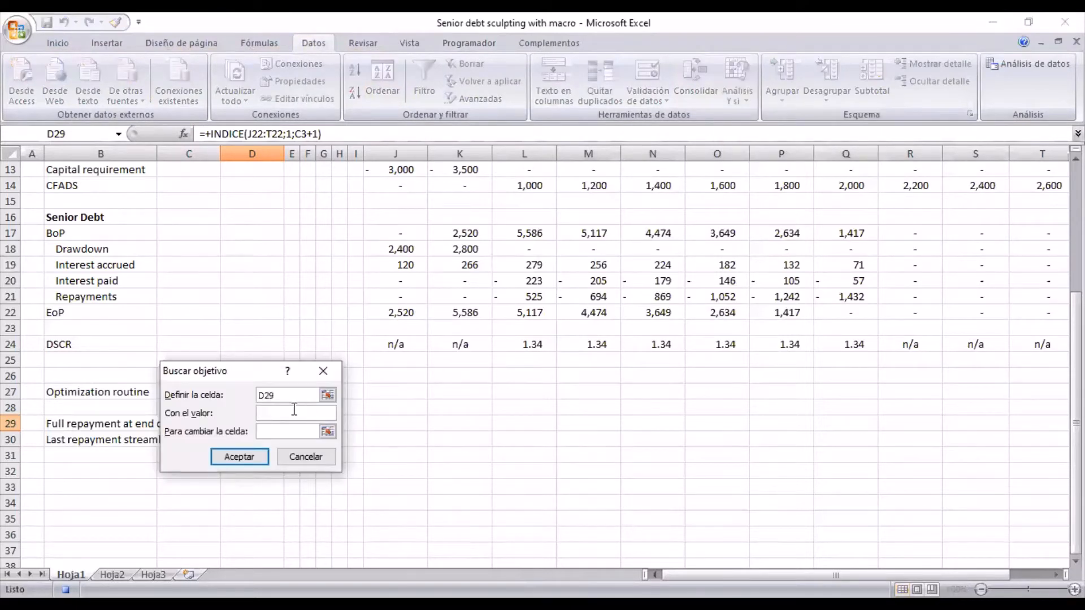
{"action": "left_click", "coordinate": [326, 432]}
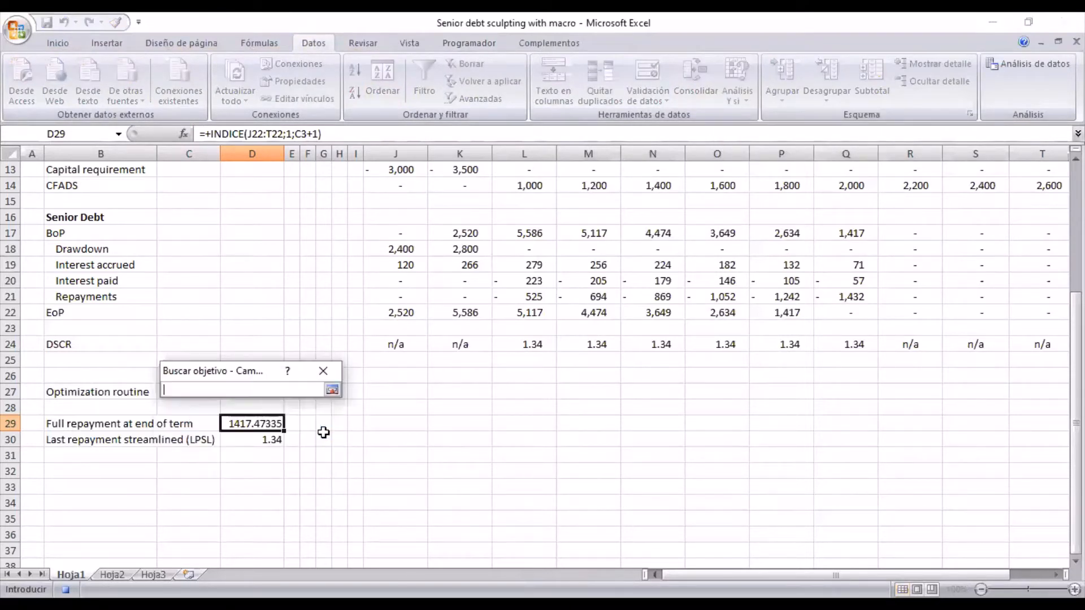
{"action": "scroll", "coordinate": [322, 431], "scroll_direction": "up", "scroll_amount": 4}
{"action": "left_click", "coordinate": [190, 234]}
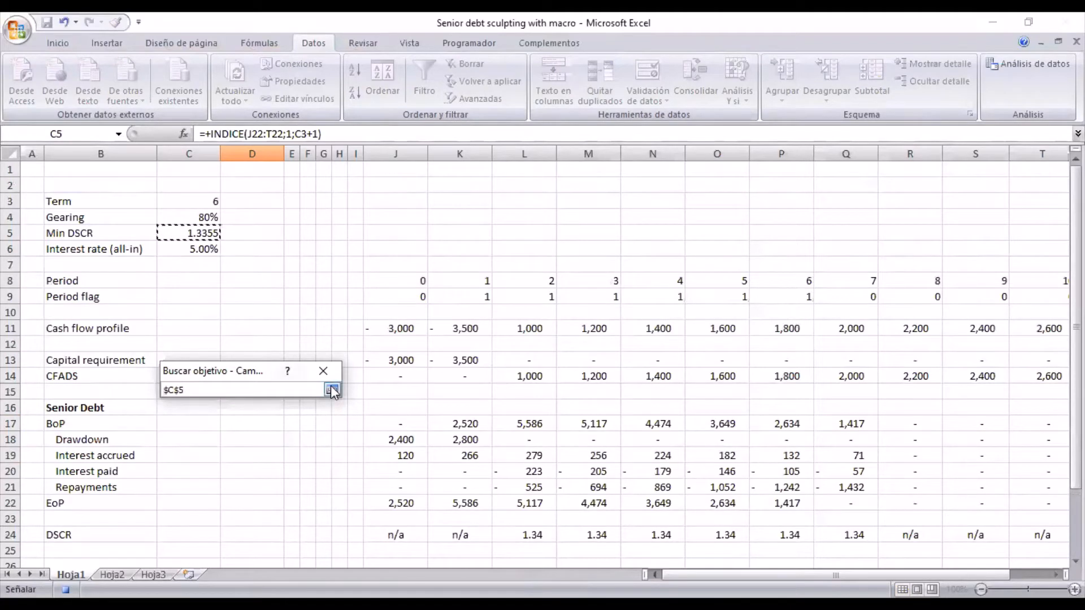
{"action": "left_click", "coordinate": [332, 390]}
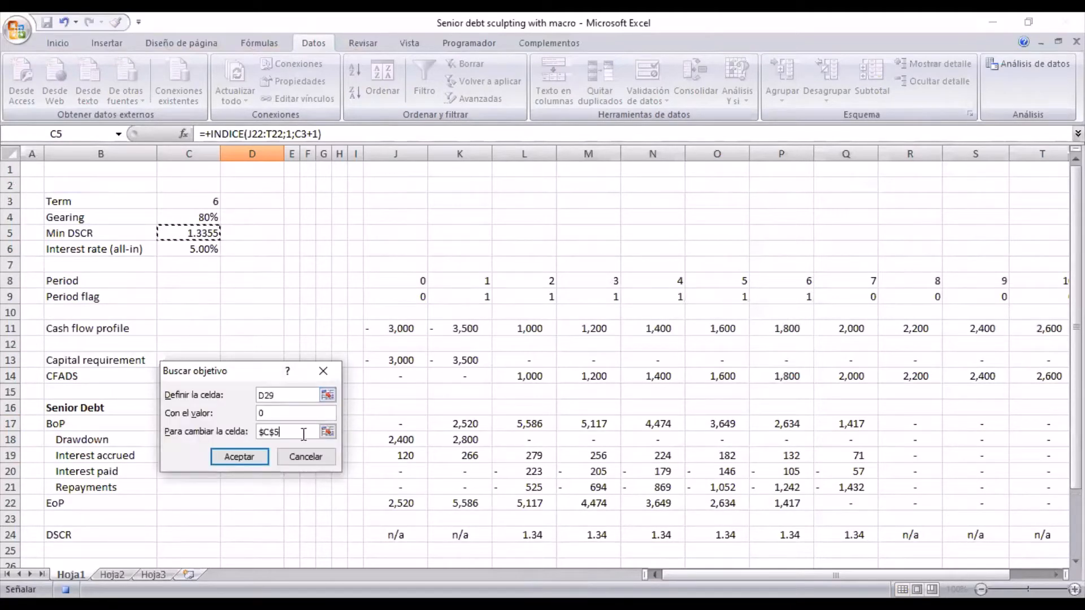
{"action": "left_click", "coordinate": [240, 456]}
Step: Examine the two check cells and compare the DSCR in the last two periods of the term with the Min DSCR
{"action": "scroll", "coordinate": [301, 391], "scroll_direction": "down", "scroll_amount": 3}
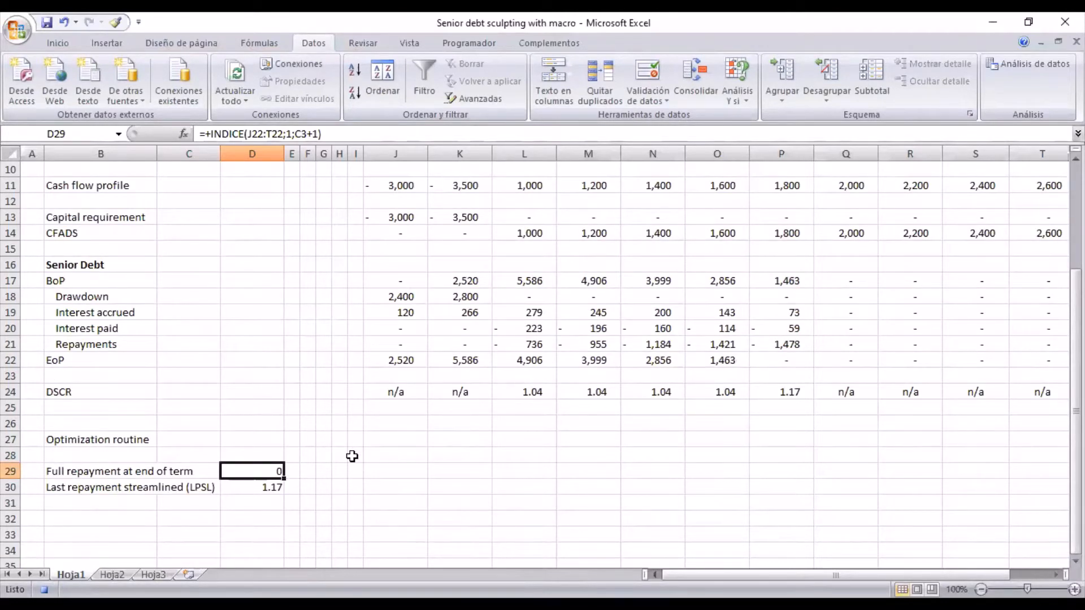
{"action": "scroll", "coordinate": [352, 452], "scroll_direction": "down", "scroll_amount": 1}
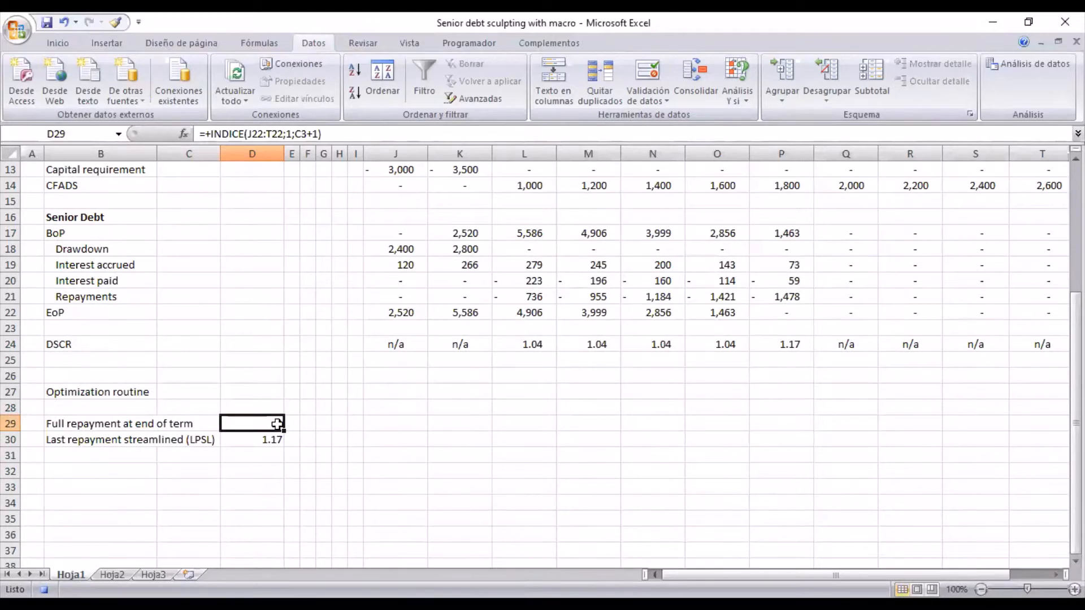
{"action": "left_click", "coordinate": [717, 345]}
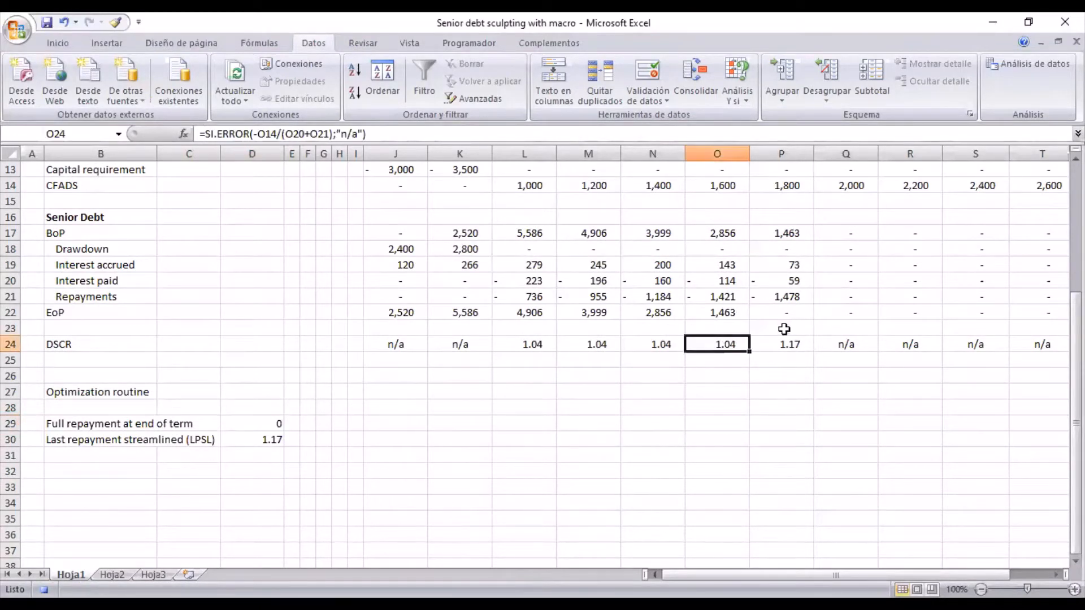
{"action": "left_click", "coordinate": [790, 344]}
{"action": "scroll", "coordinate": [709, 354], "scroll_direction": "up", "scroll_amount": 4}
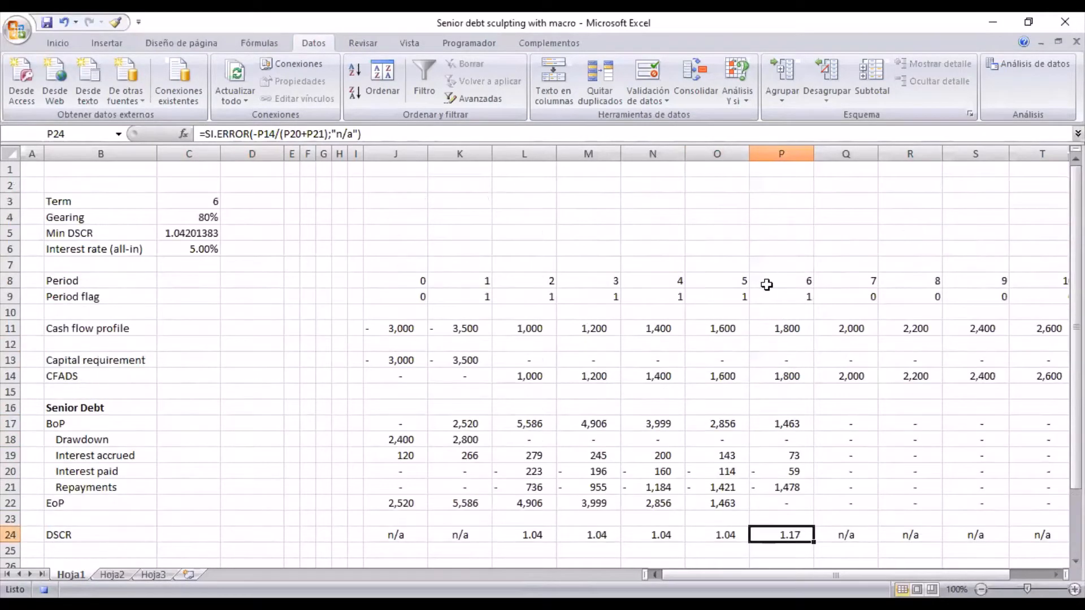
{"action": "left_click", "coordinate": [768, 282]}
{"action": "left_click", "coordinate": [733, 538]}
{"action": "left_click", "coordinate": [774, 535]}
{"action": "scroll", "coordinate": [475, 432], "scroll_direction": "down", "scroll_amount": 3}
{"action": "scroll", "coordinate": [449, 408], "scroll_direction": "up", "scroll_amount": 3}
{"action": "scroll", "coordinate": [416, 361], "scroll_direction": "down", "scroll_amount": 1}
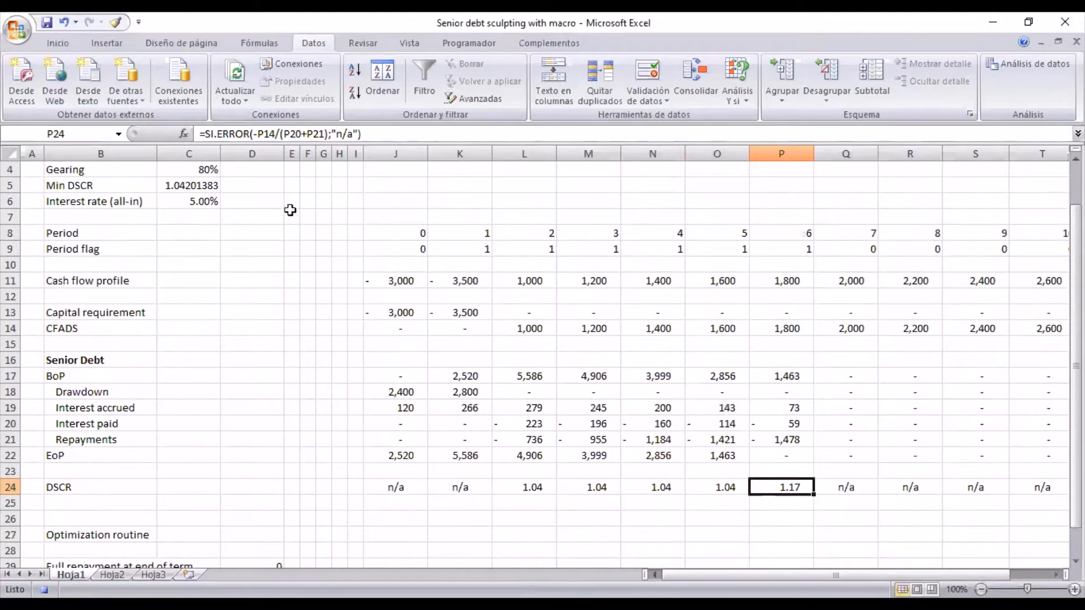
Step: Reduce the number format of the Min DSCR in C5 to two decimal places
{"action": "left_click", "coordinate": [219, 187]}
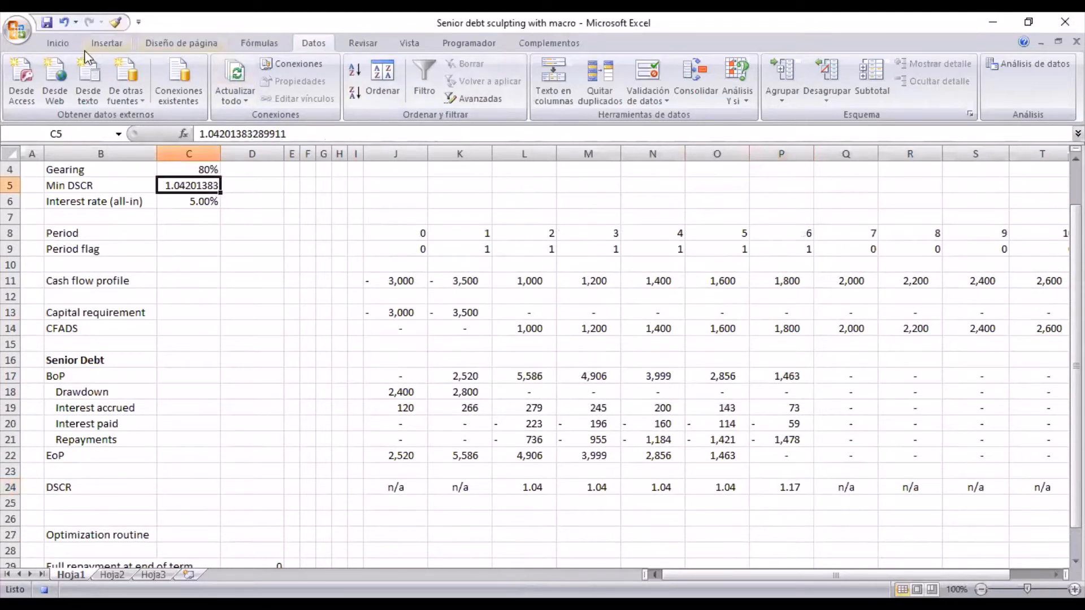
{"action": "left_click", "coordinate": [65, 44]}
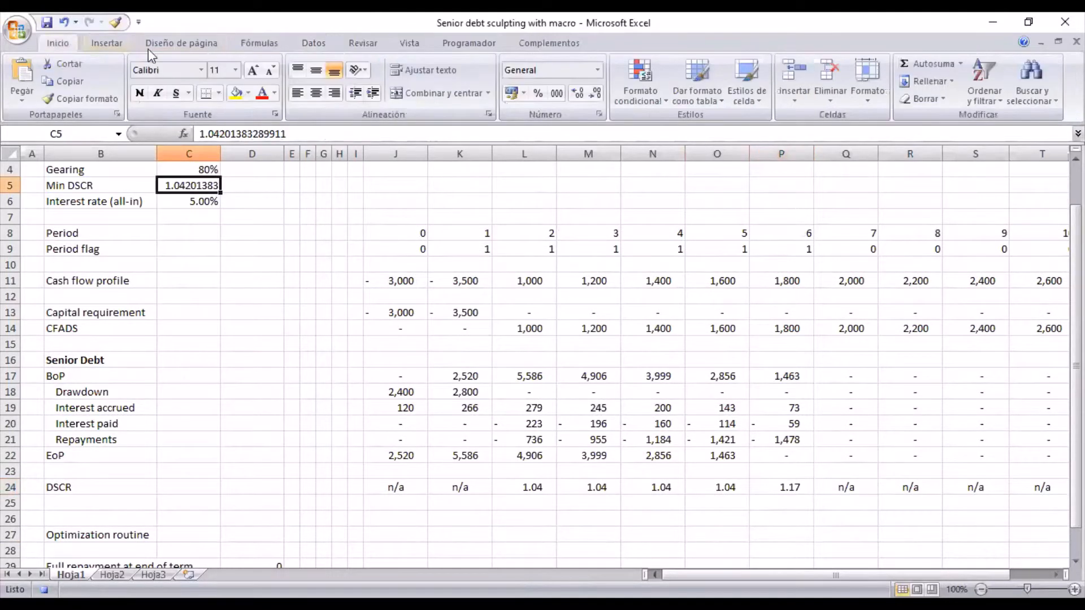
{"action": "left_click", "coordinate": [599, 92]}
{"action": "left_click", "coordinate": [599, 92]}
{"action": "left_click", "coordinate": [599, 92]}
{"action": "left_click", "coordinate": [599, 92]}
{"action": "left_click", "coordinate": [599, 93]}
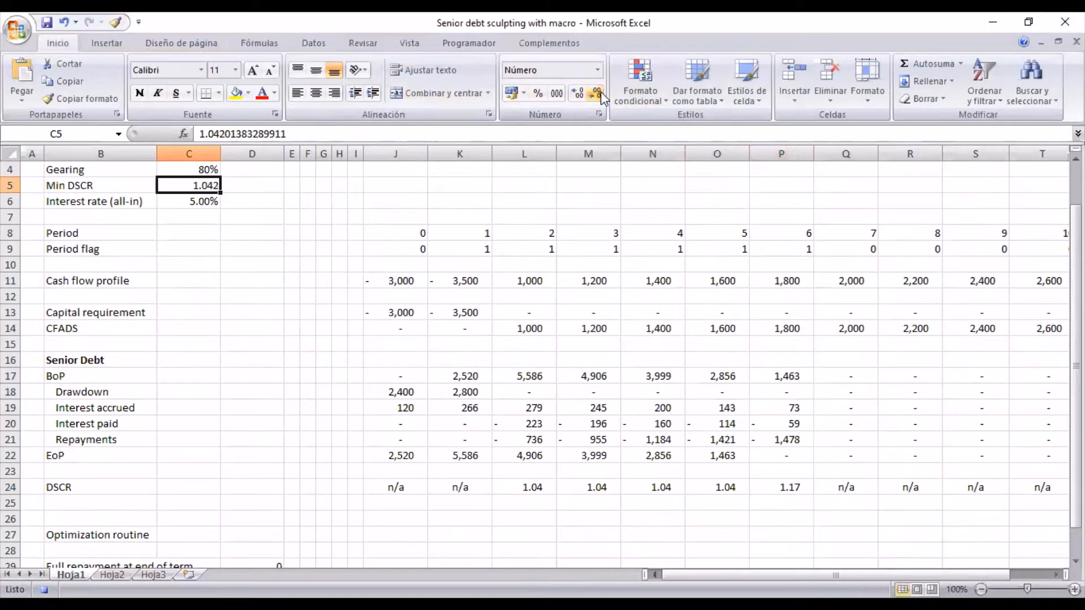
{"action": "left_click", "coordinate": [601, 91]}
Step: Define the workbook-level name LPSL for the last repayment check cell D30
{"action": "scroll", "coordinate": [416, 322], "scroll_direction": "down", "scroll_amount": 3}
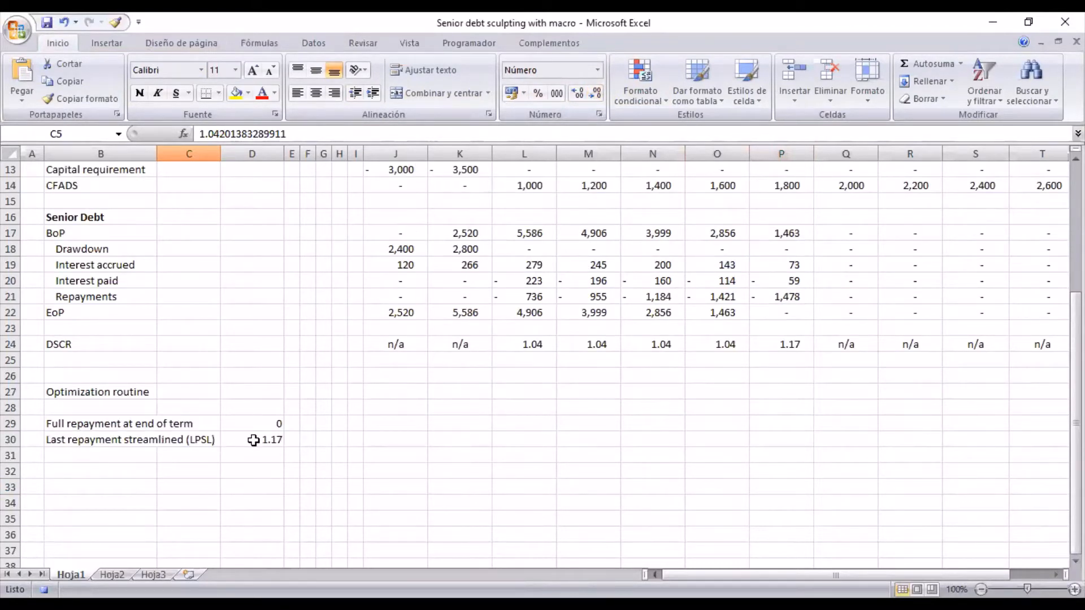
{"action": "left_click", "coordinate": [253, 440]}
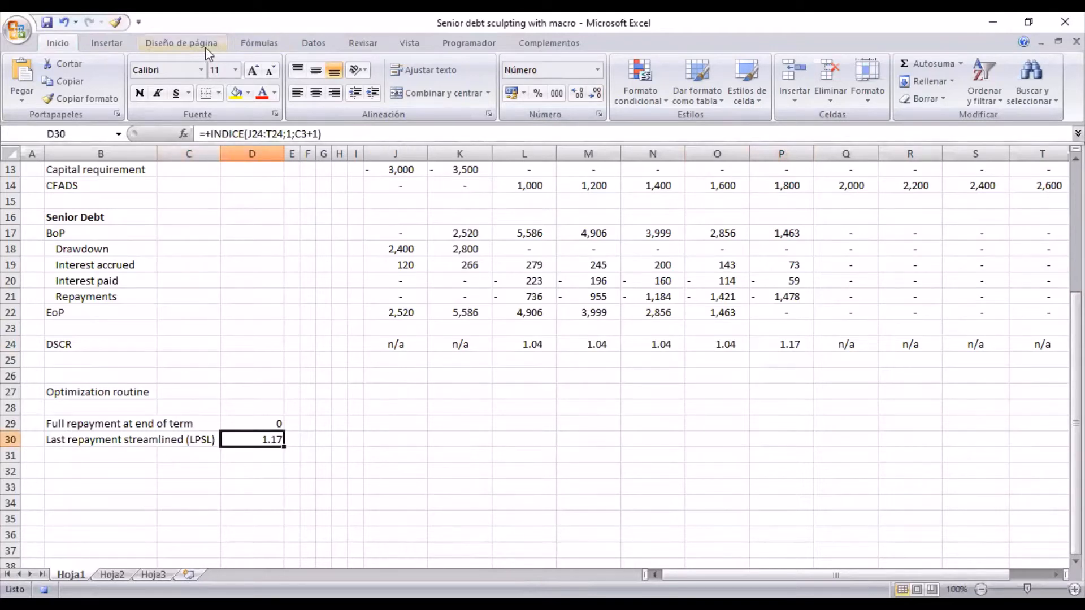
{"action": "left_click", "coordinate": [249, 44]}
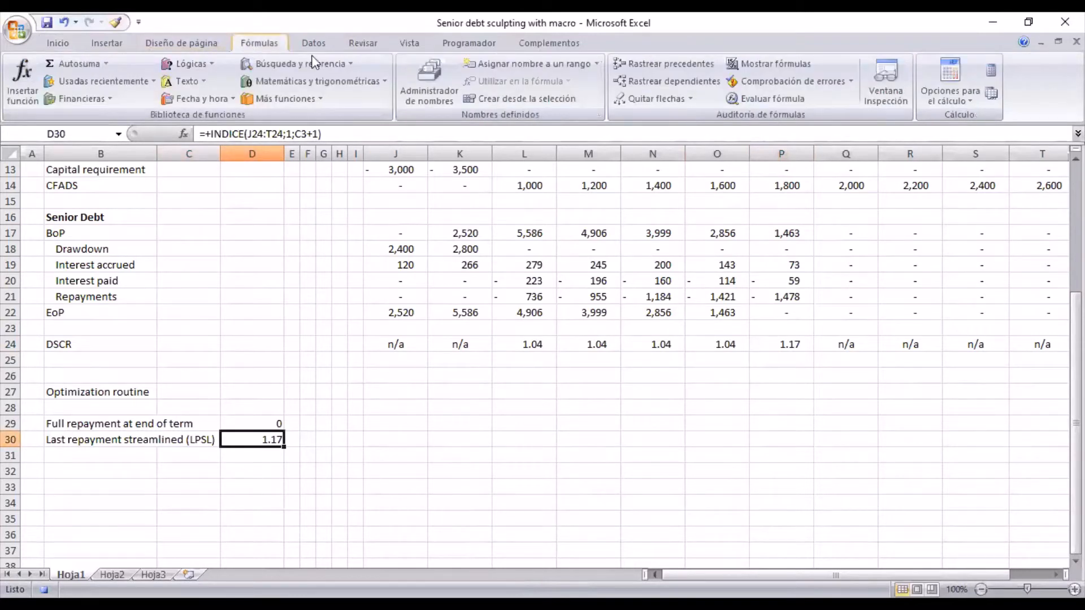
{"action": "left_click", "coordinate": [429, 88]}
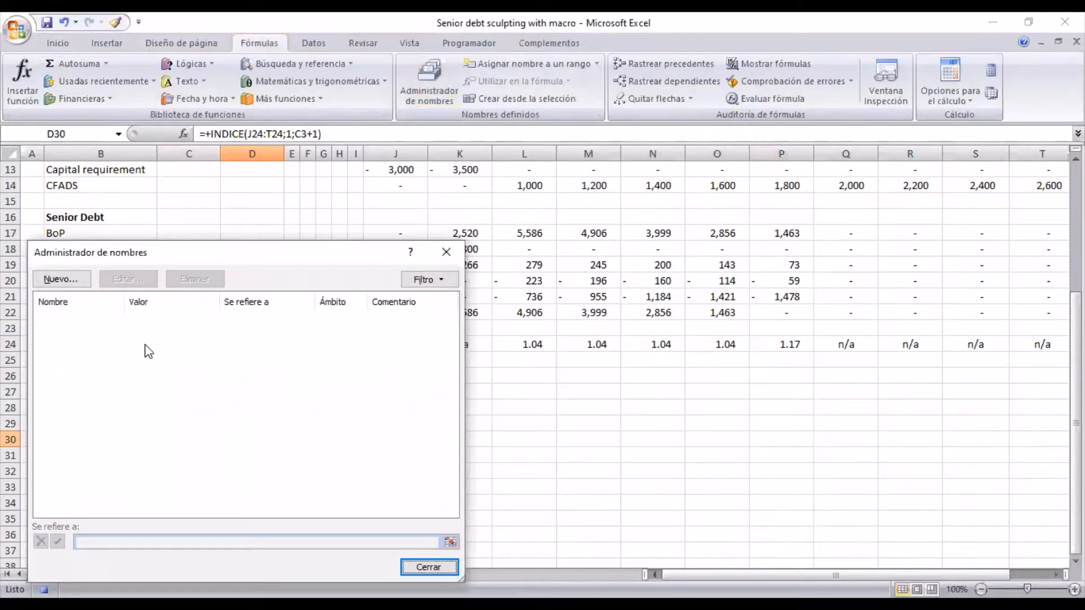
{"action": "left_click", "coordinate": [67, 281]}
{"action": "type", "text": "L"}
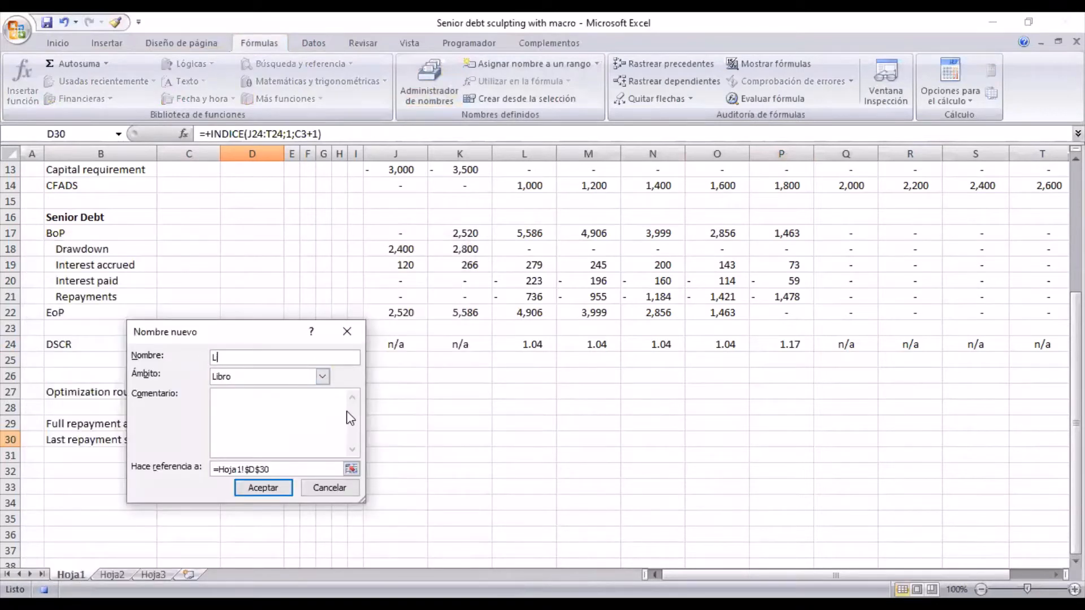
{"action": "type", "text": "PSL"}
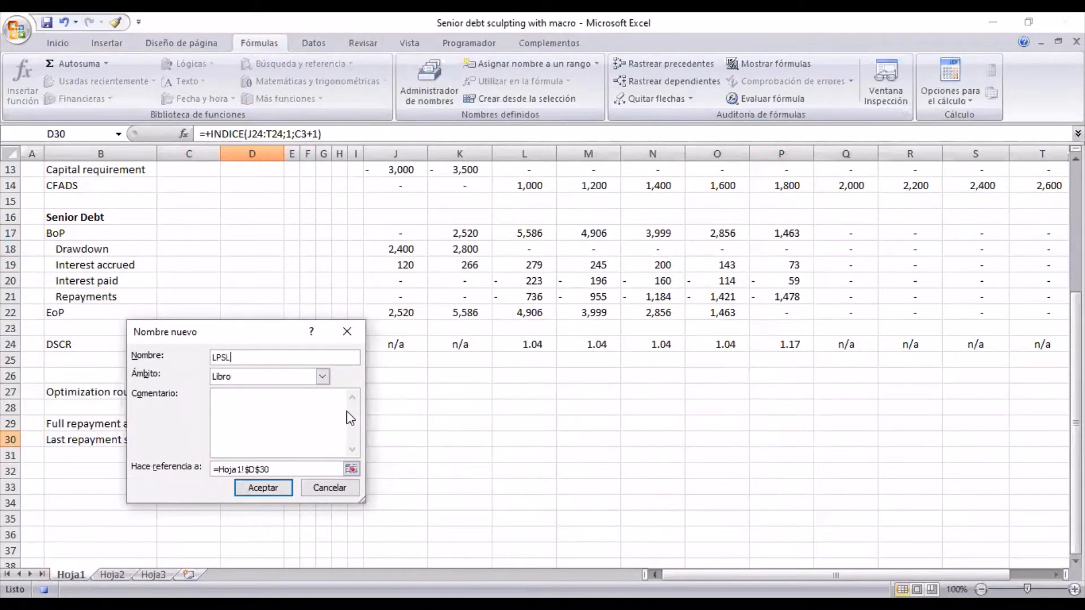
{"action": "left_click", "coordinate": [255, 489]}
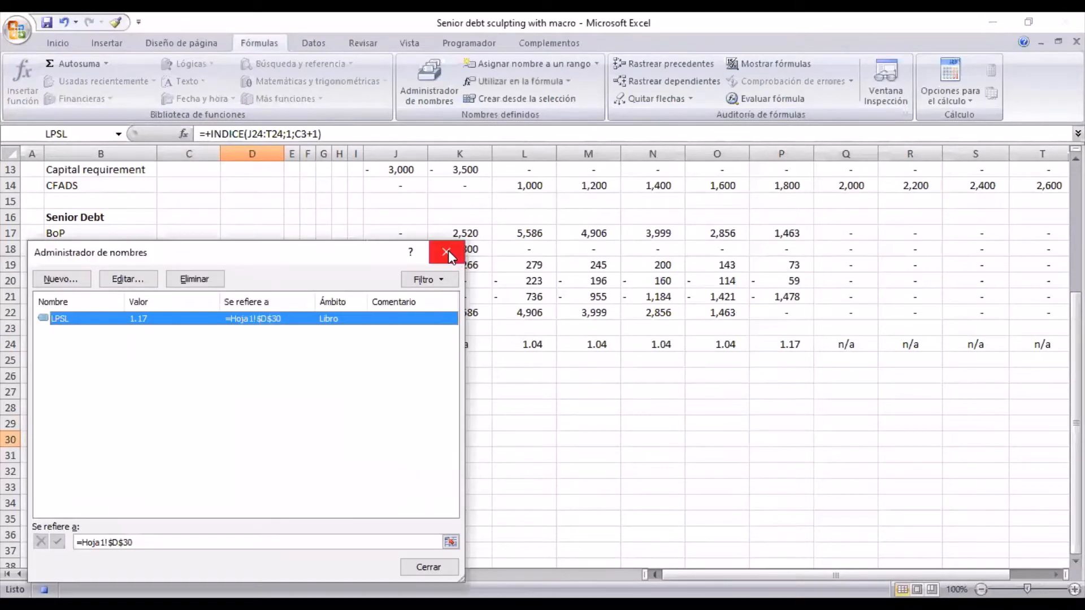
{"action": "left_click", "coordinate": [446, 253]}
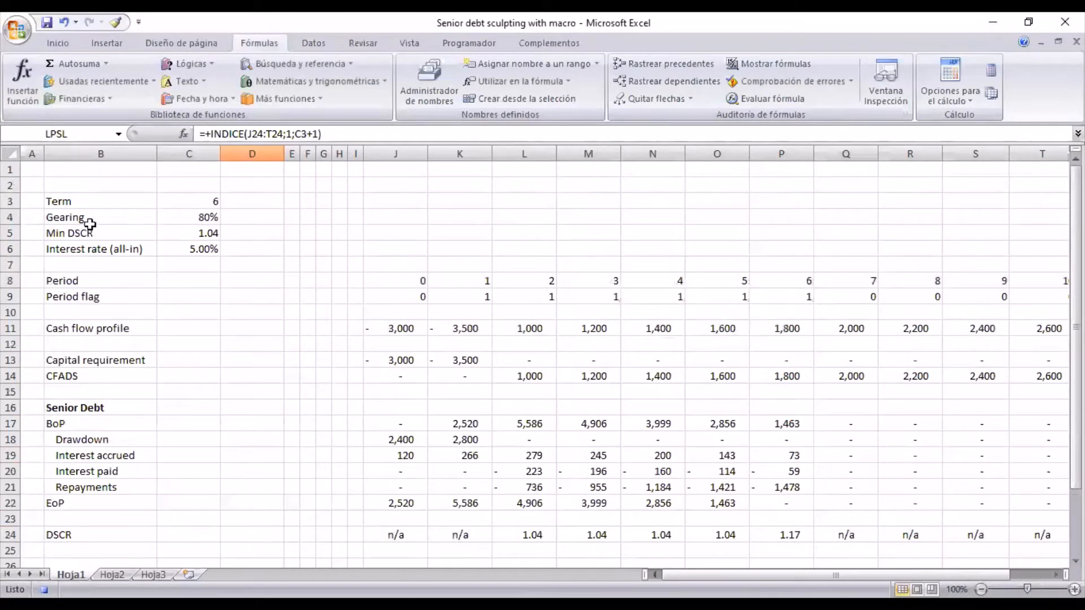
Step: Define the workbook-level name Min_DSCR for the Min DSCR label and value in B5:C5
{"action": "left_click_drag", "start_coordinate": [89, 231], "coordinate": [203, 233]}
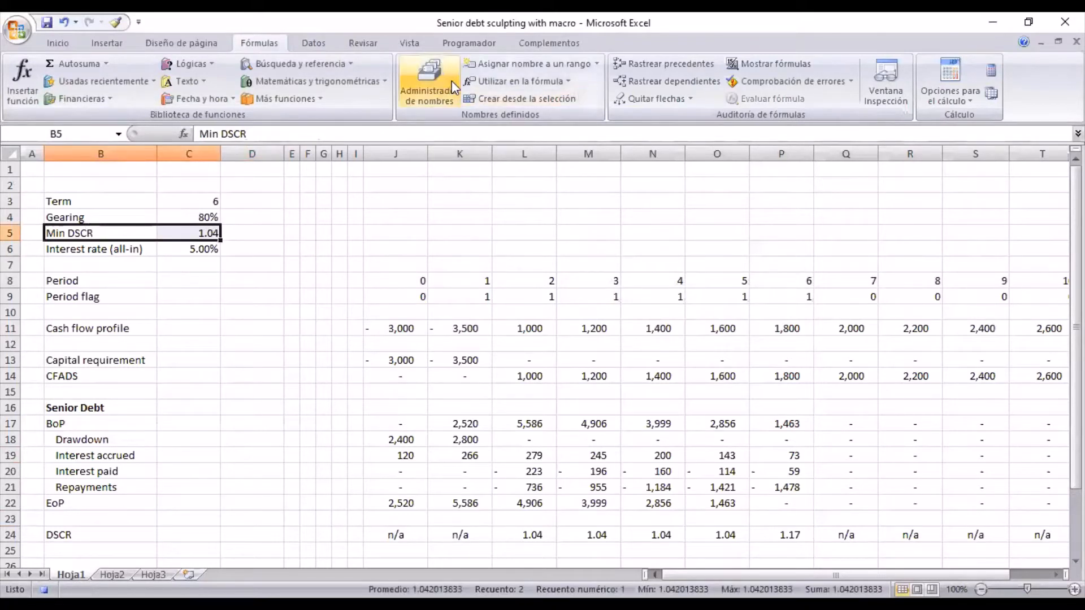
{"action": "left_click", "coordinate": [500, 62]}
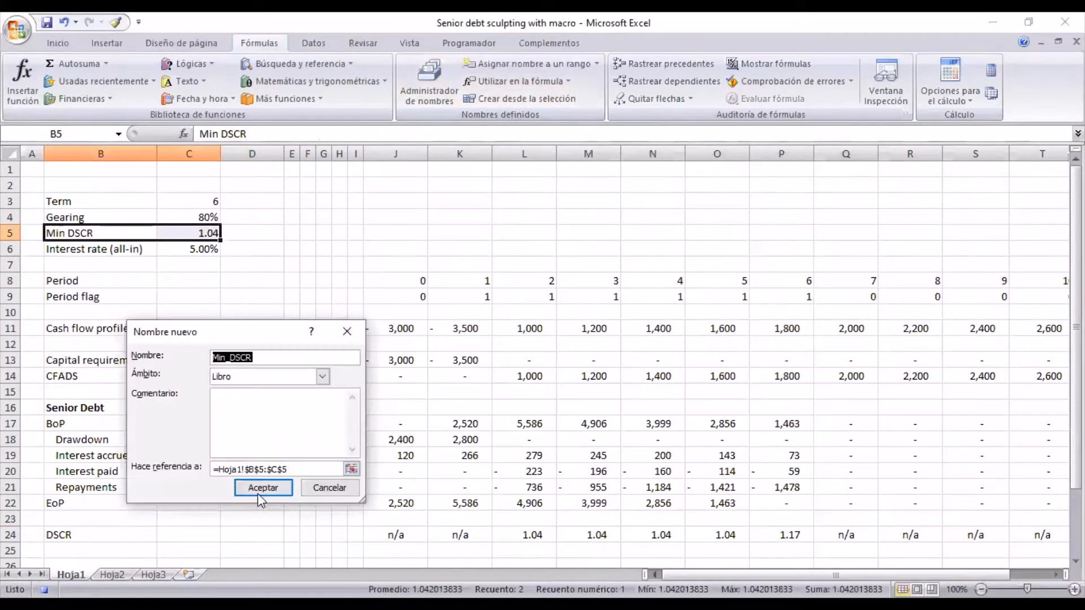
{"action": "left_click", "coordinate": [263, 488]}
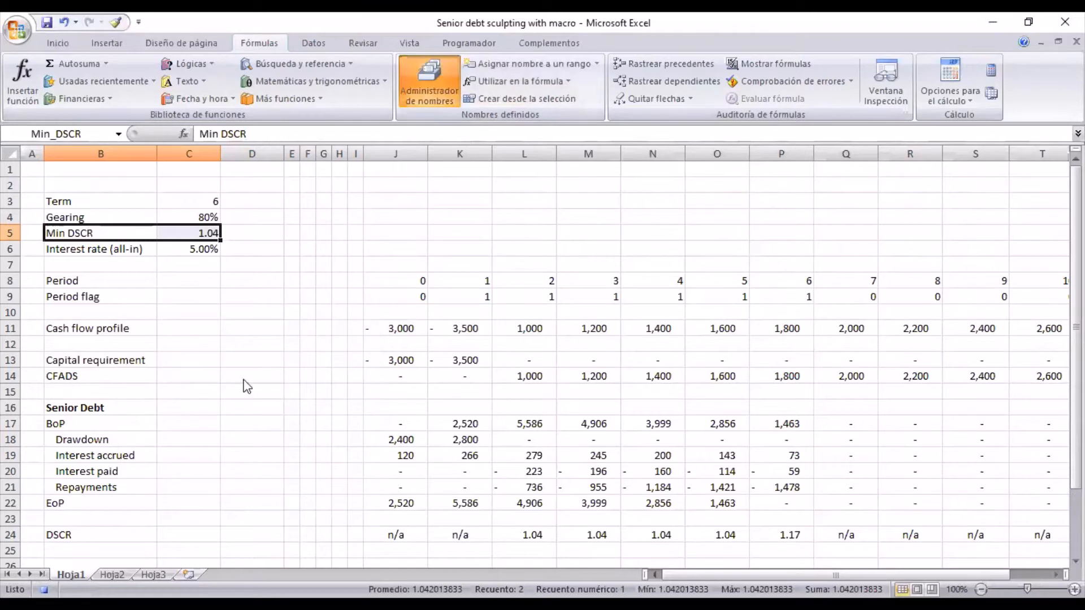
Step: Edit the defined name Min_DSCR so that it refers only to the value cell C5
{"action": "left_click", "coordinate": [429, 83]}
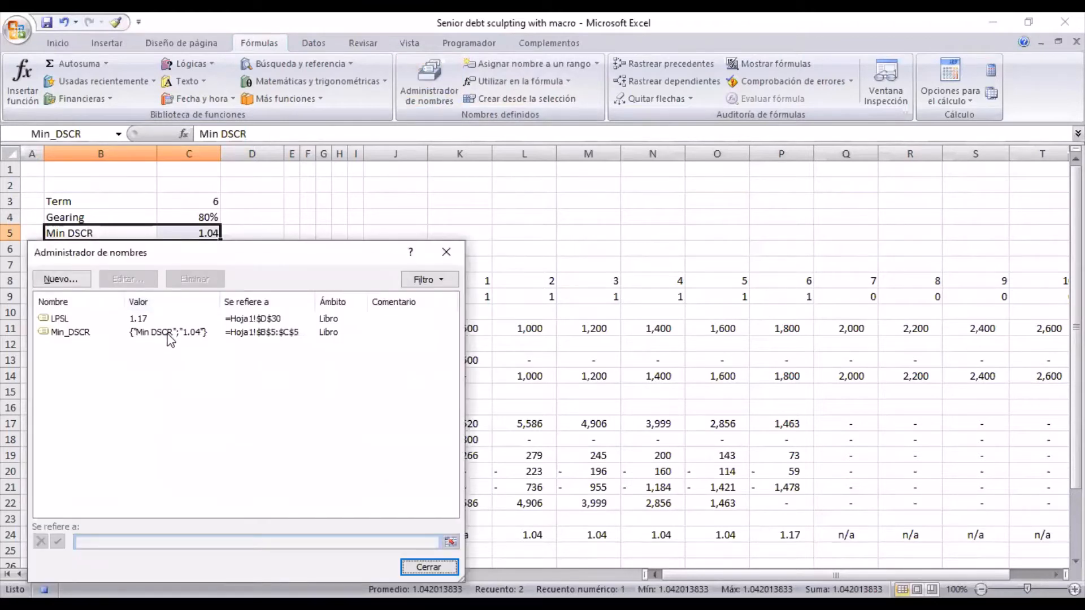
{"action": "left_click", "coordinate": [181, 334]}
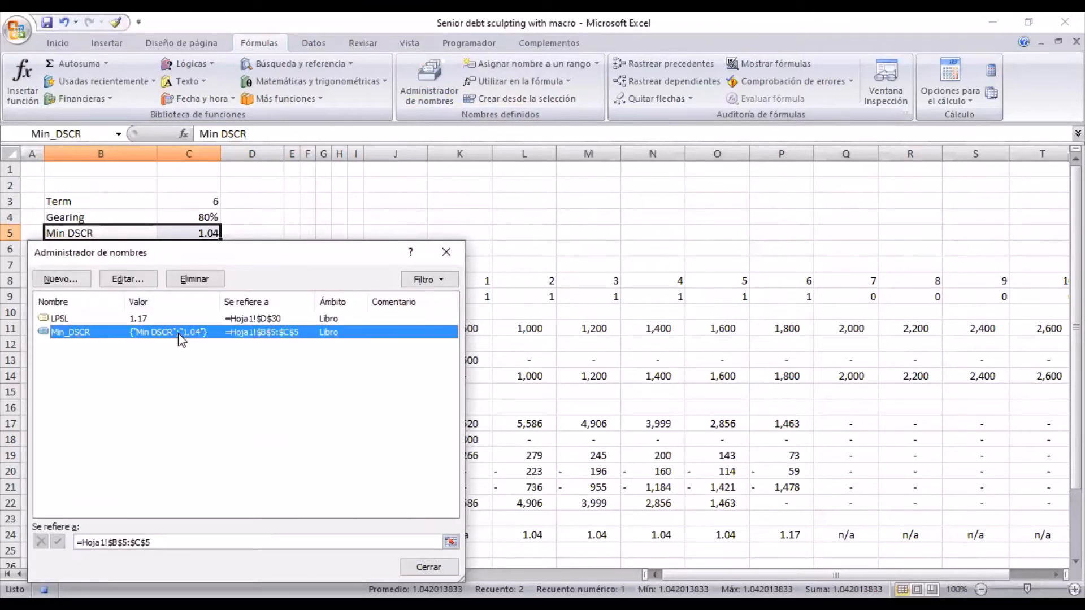
{"action": "left_click", "coordinate": [139, 284]}
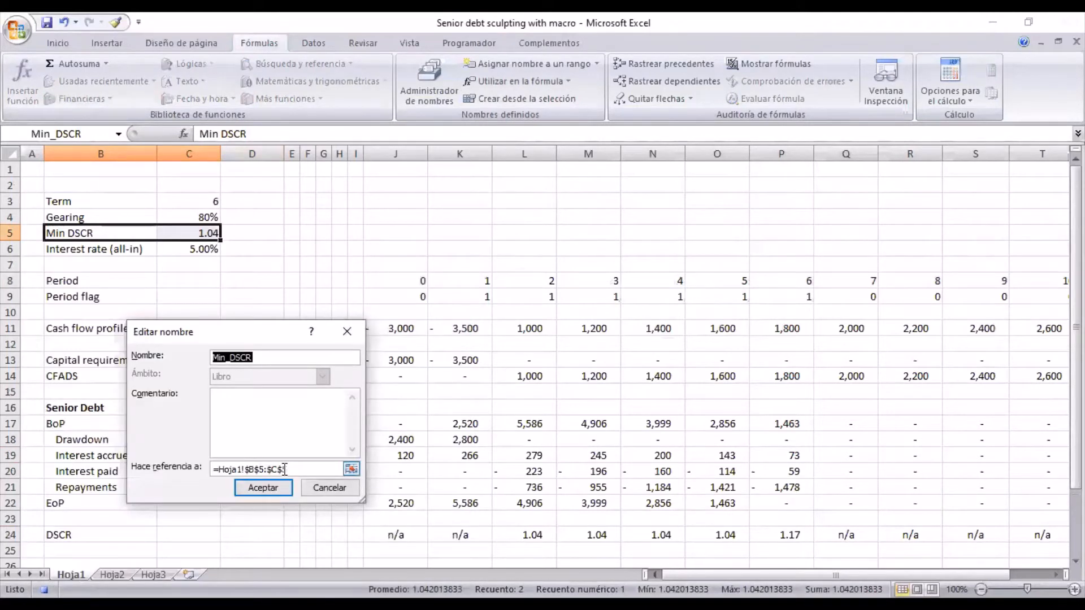
{"action": "left_click", "coordinate": [351, 469]}
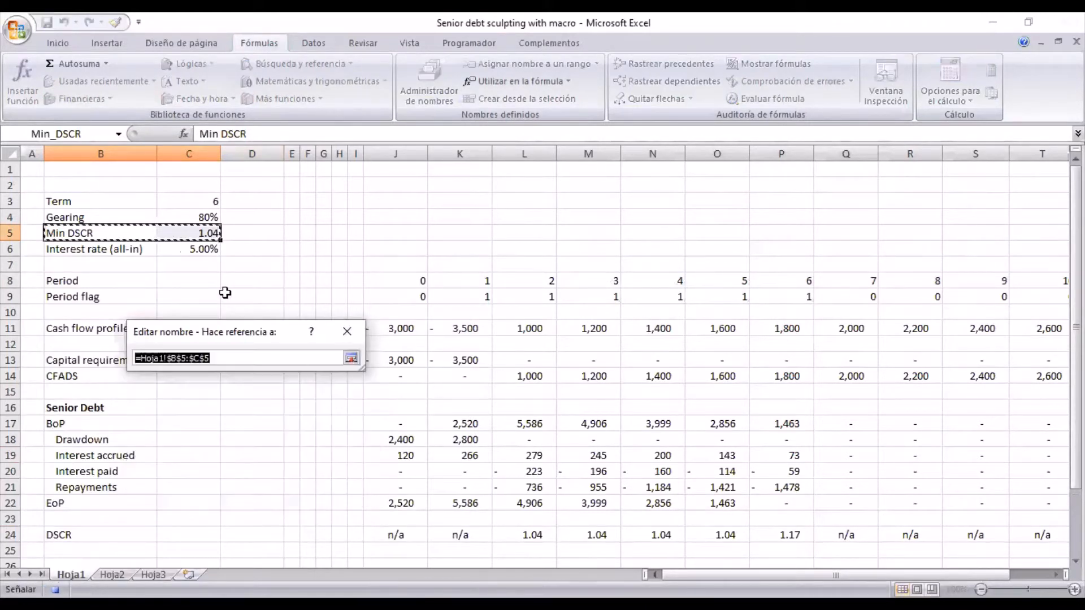
{"action": "left_click", "coordinate": [198, 233]}
{"action": "left_click", "coordinate": [351, 359]}
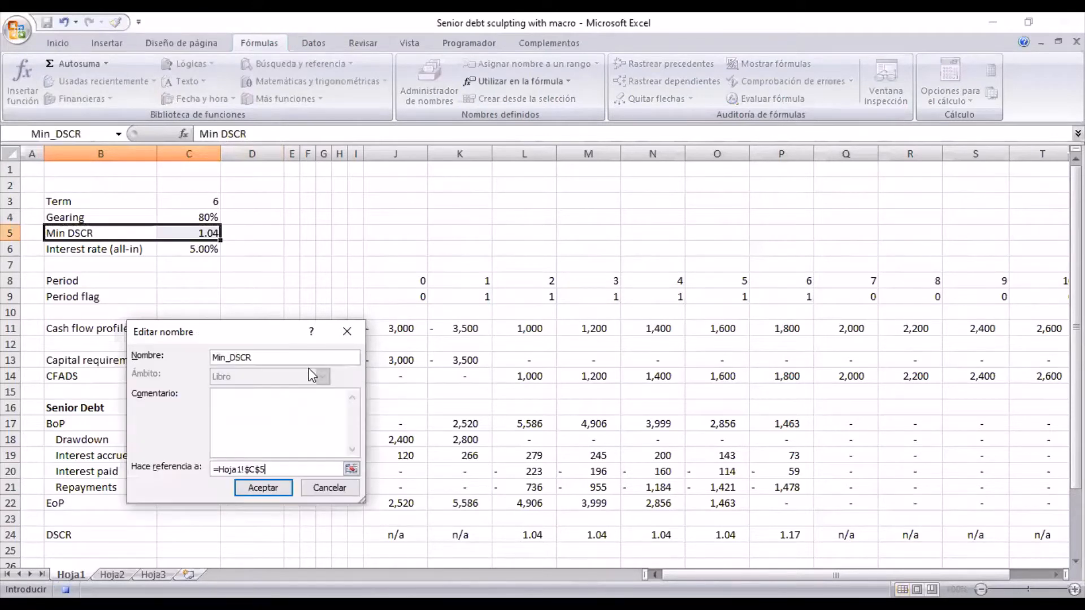
{"action": "left_click", "coordinate": [251, 491]}
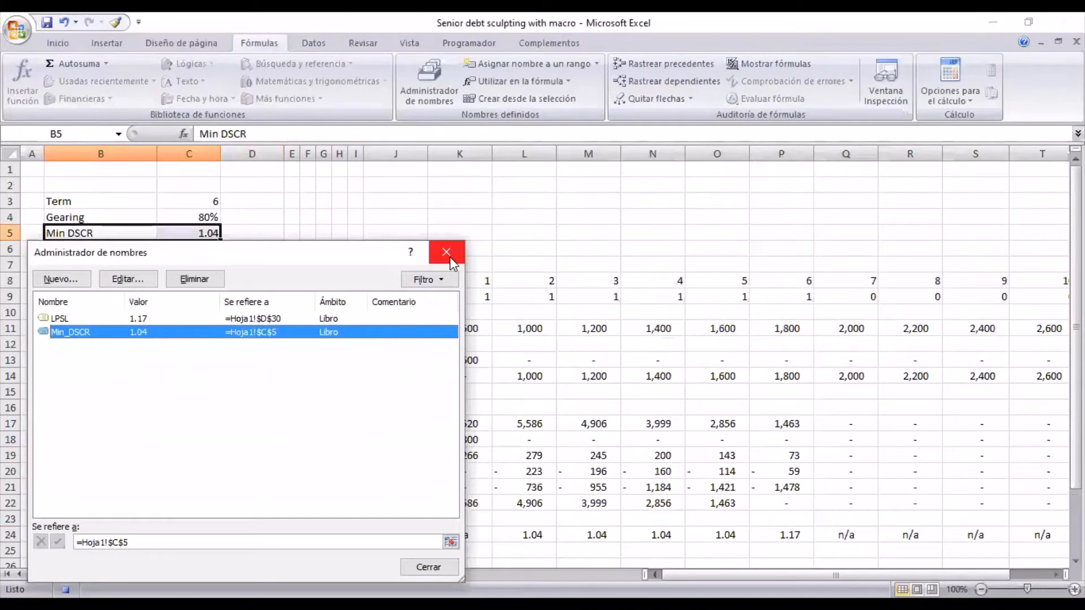
{"action": "left_click", "coordinate": [447, 252]}
Step: Open the recorded macro's code in Módulo1 in the Visual Basic editor
{"action": "scroll", "coordinate": [339, 339], "scroll_direction": "down", "scroll_amount": 1}
{"action": "left_click", "coordinate": [243, 362]}
{"action": "scroll", "coordinate": [242, 368], "scroll_direction": "down", "scroll_amount": 2}
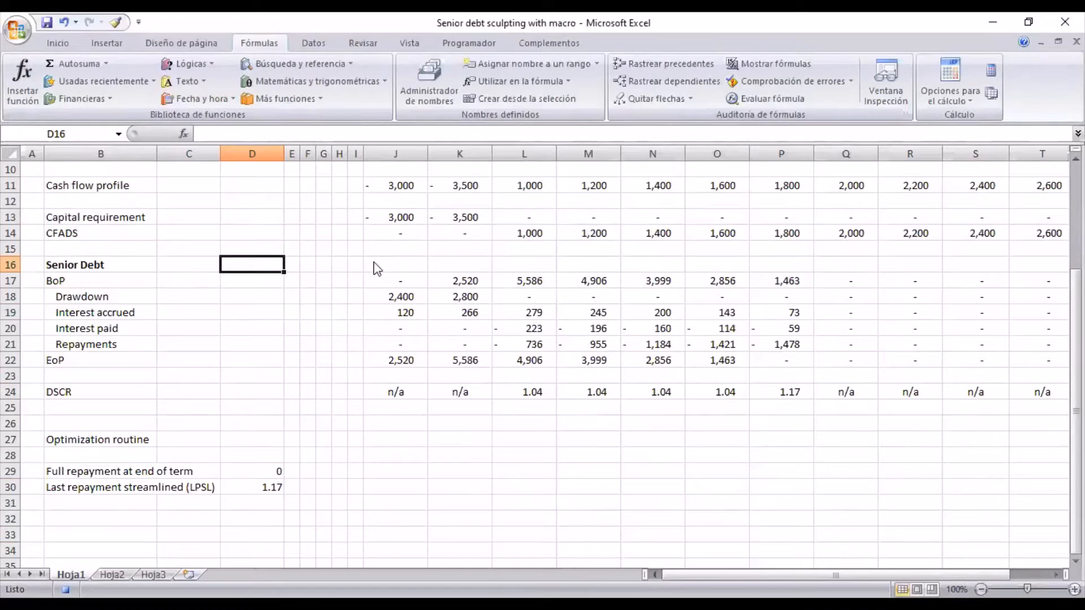
{"action": "key", "text": "alt"}
{"action": "key", "text": "alt+F11"}
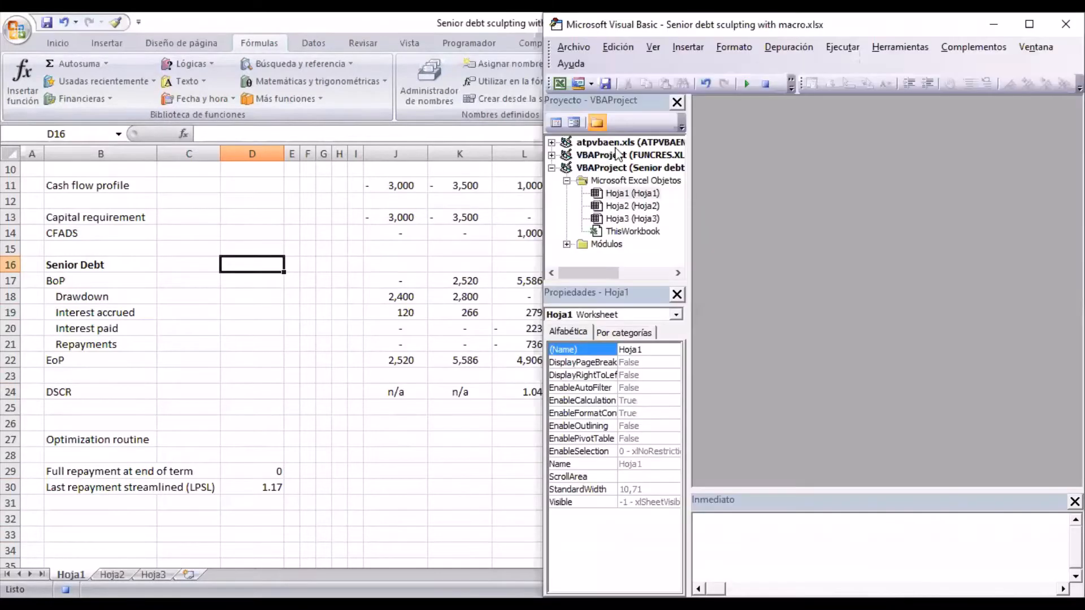
{"action": "double_click", "coordinate": [608, 259]}
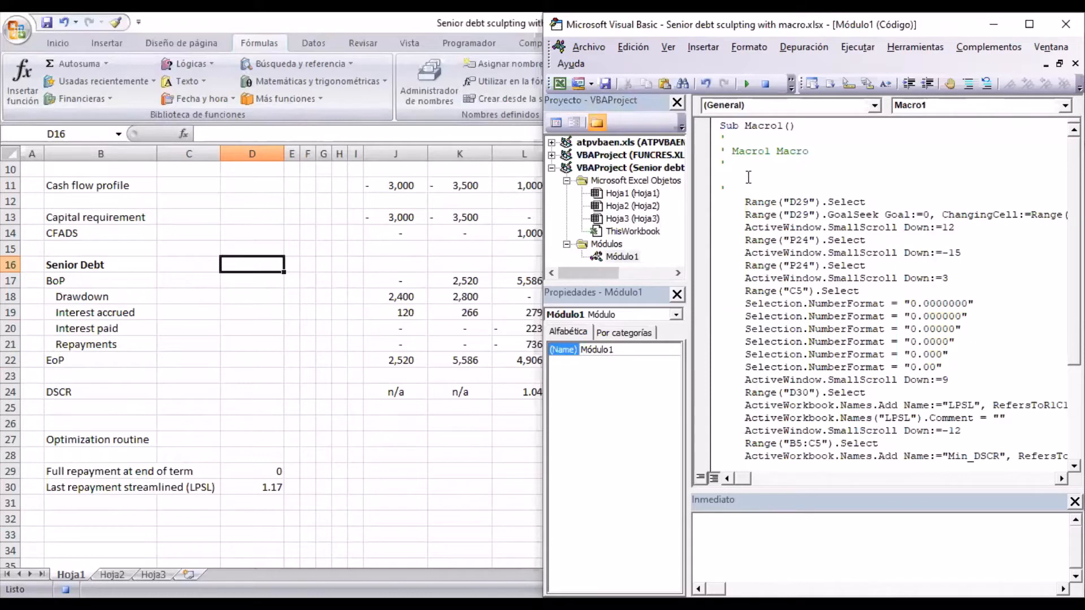
Step: Delete the D29 selection line and the recorded lines between the Goal Seek line and the Min_DSCR comment line
{"action": "left_click", "coordinate": [747, 201]}
{"action": "left_click_drag", "start_coordinate": [746, 201], "coordinate": [881, 199]}
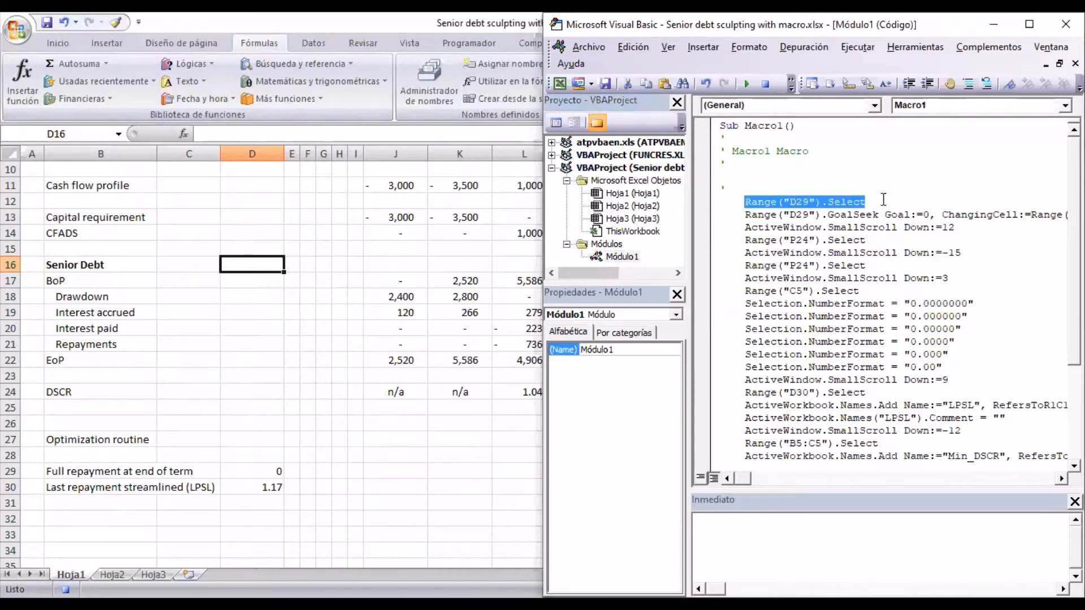
{"action": "key", "text": "Delete"}
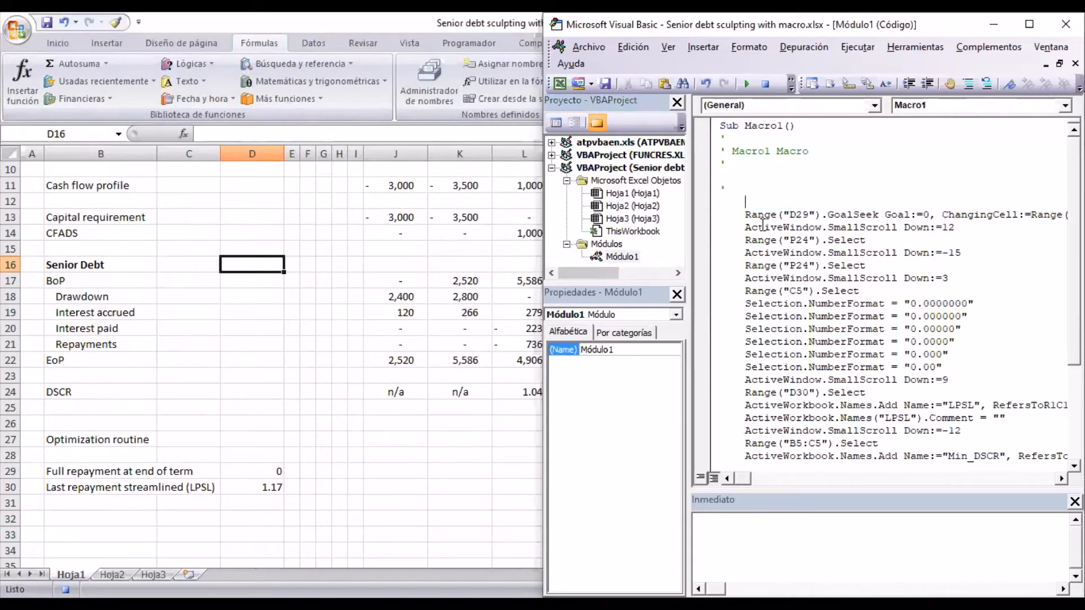
{"action": "left_click", "coordinate": [740, 227]}
{"action": "left_click_drag", "start_coordinate": [763, 244], "coordinate": [1057, 456]}
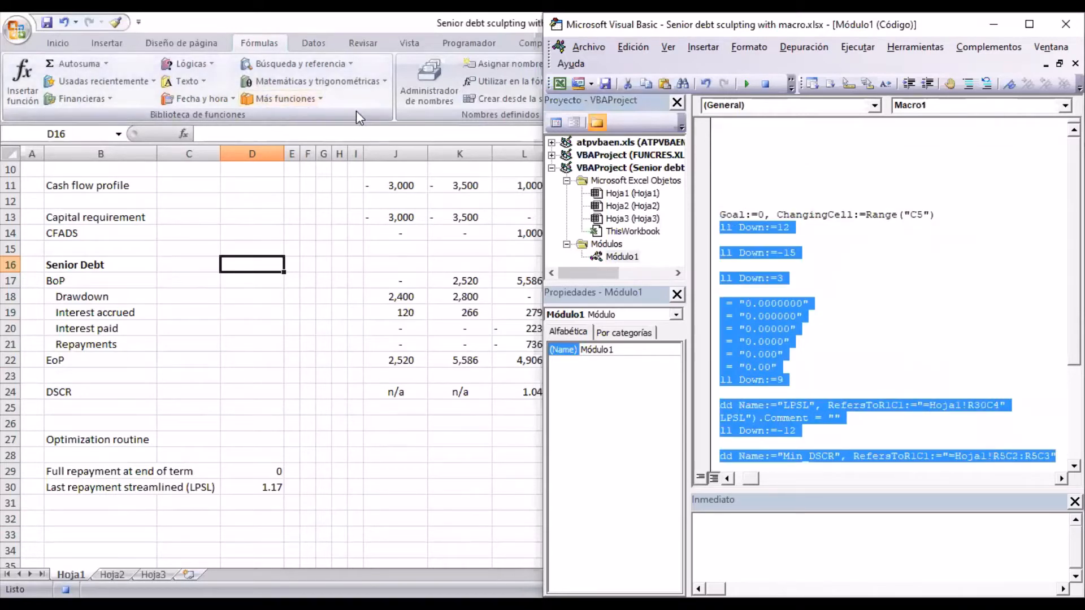
{"action": "key", "text": "Delete"}
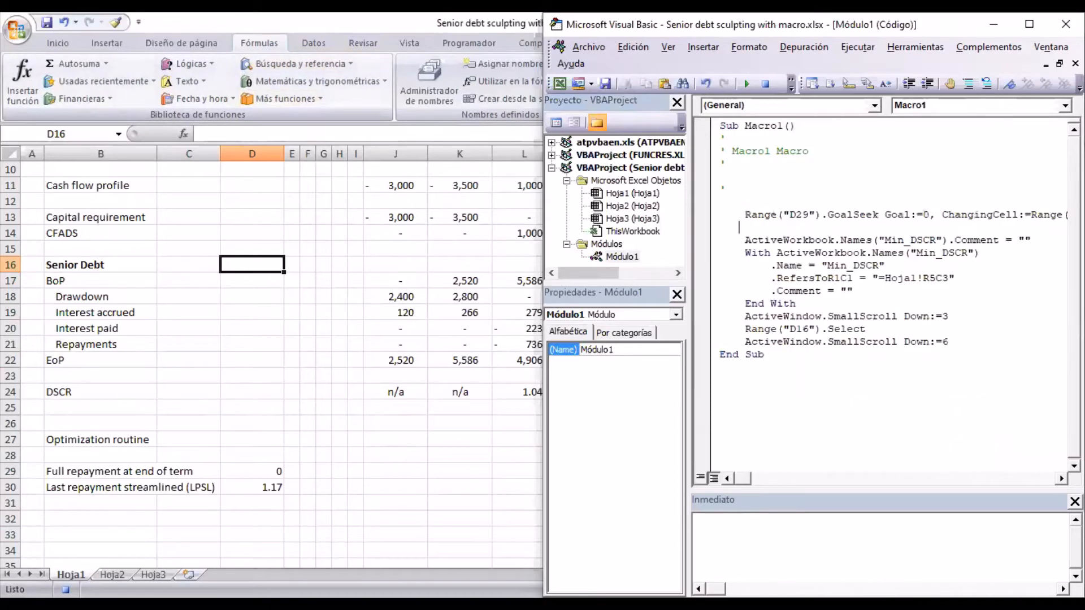
Step: Stop the macro recording and delete the remaining recorded lines between the Goal Seek line and End Sub
{"action": "left_click", "coordinate": [469, 43]}
{"action": "left_click", "coordinate": [133, 65]}
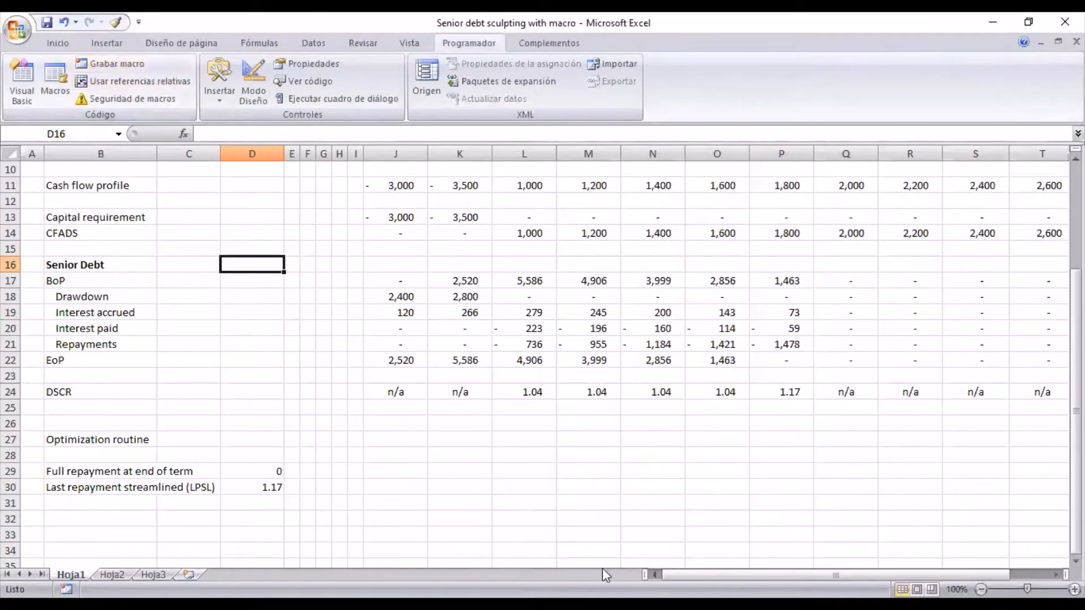
{"action": "key", "text": "alt+F11"}
{"action": "left_click_drag", "start_coordinate": [740, 228], "coordinate": [947, 341]}
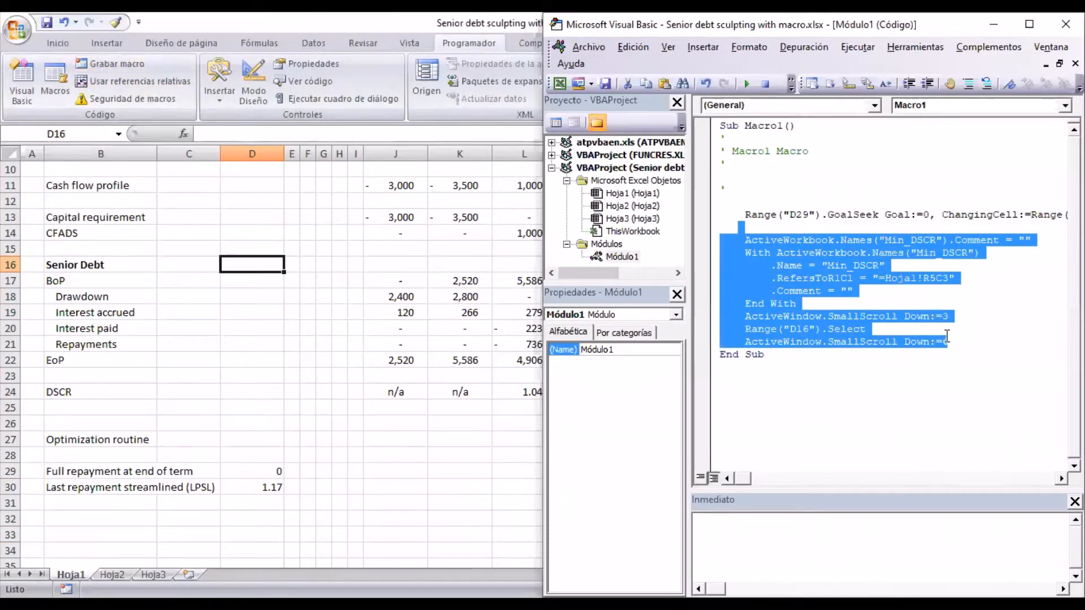
{"action": "key", "text": "Delete"}
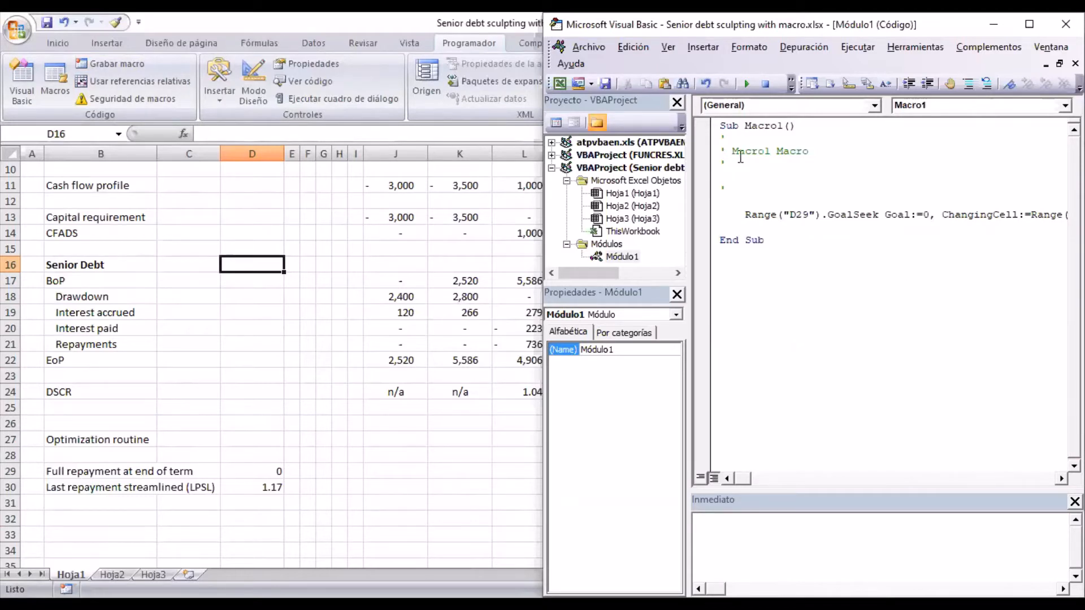
Step: Remove the comment lines at the start of the macro and rename it SnrDebtOptim
{"action": "left_click_drag", "start_coordinate": [726, 141], "coordinate": [746, 191]}
{"action": "key", "text": "Delete"}
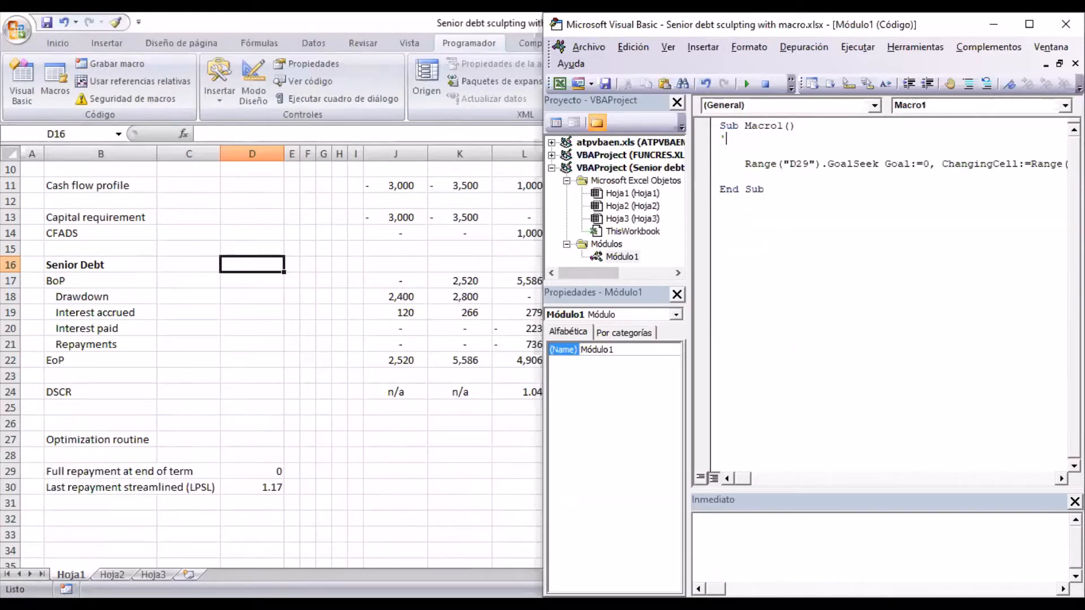
{"action": "key", "text": "Delete"}
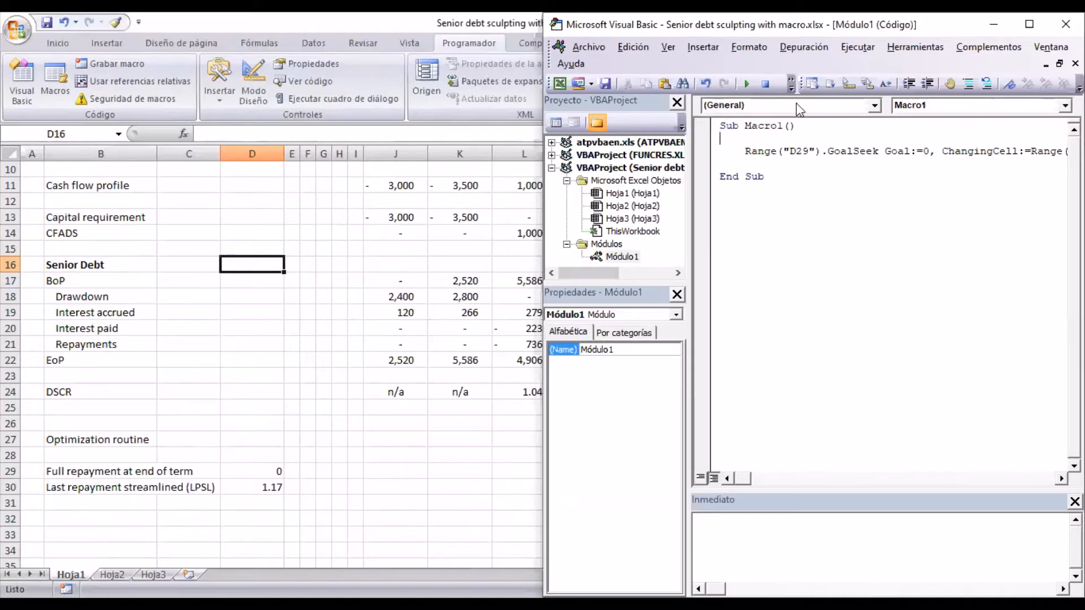
{"action": "double_click", "coordinate": [779, 126]}
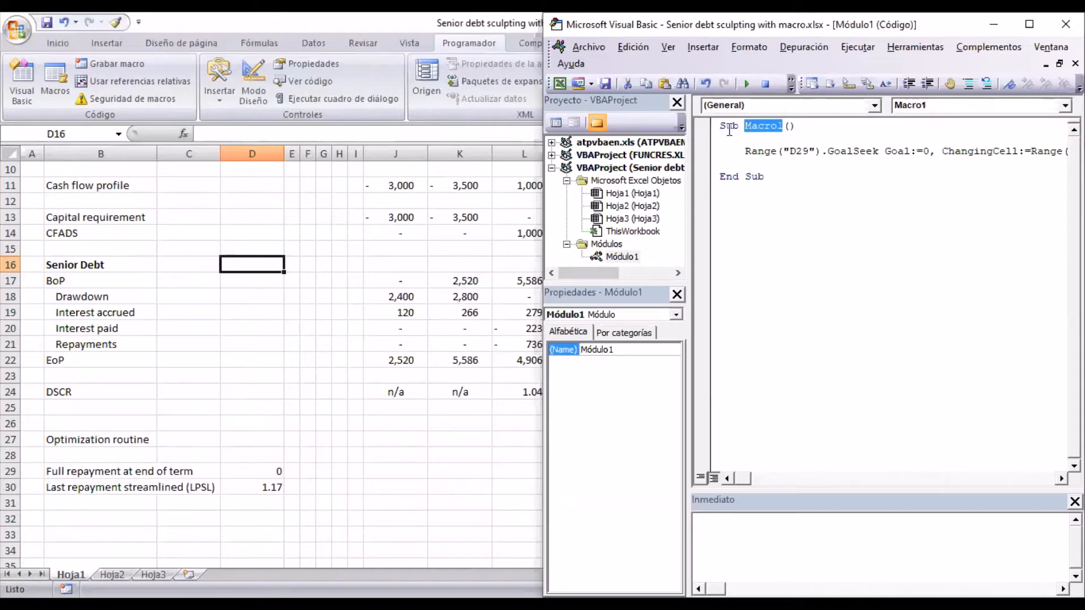
{"action": "type", "text": "Snr"}
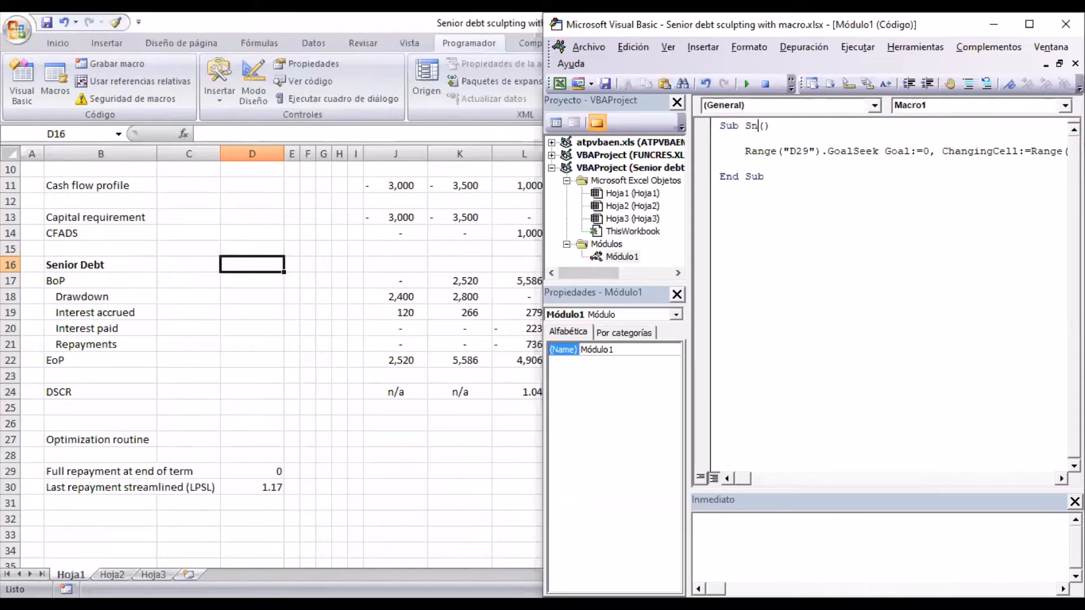
{"action": "type", "text": "DebtOptim"}
Step: Remove the Goal Seek line's indentation and add blank lines around it to make room for more code
{"action": "left_click", "coordinate": [770, 164]}
{"action": "key", "text": "Return"}
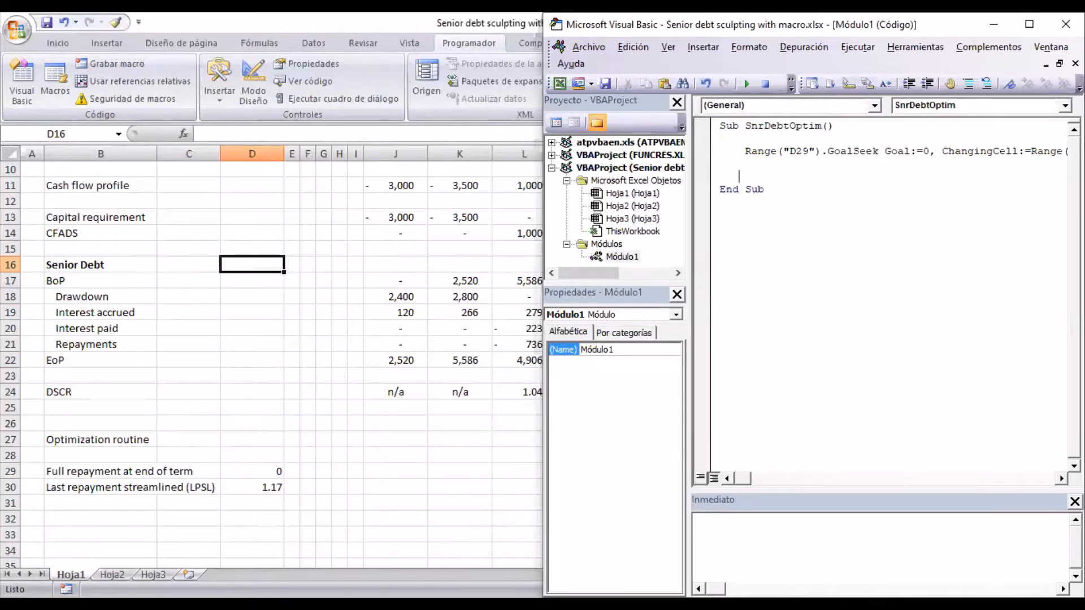
{"action": "key", "text": "Return"}
{"action": "key", "text": "Up"}
{"action": "key", "text": "Up"}
{"action": "key", "text": "Right"}
{"action": "key", "text": "BackSpace"}
{"action": "key", "text": "BackSpace"}
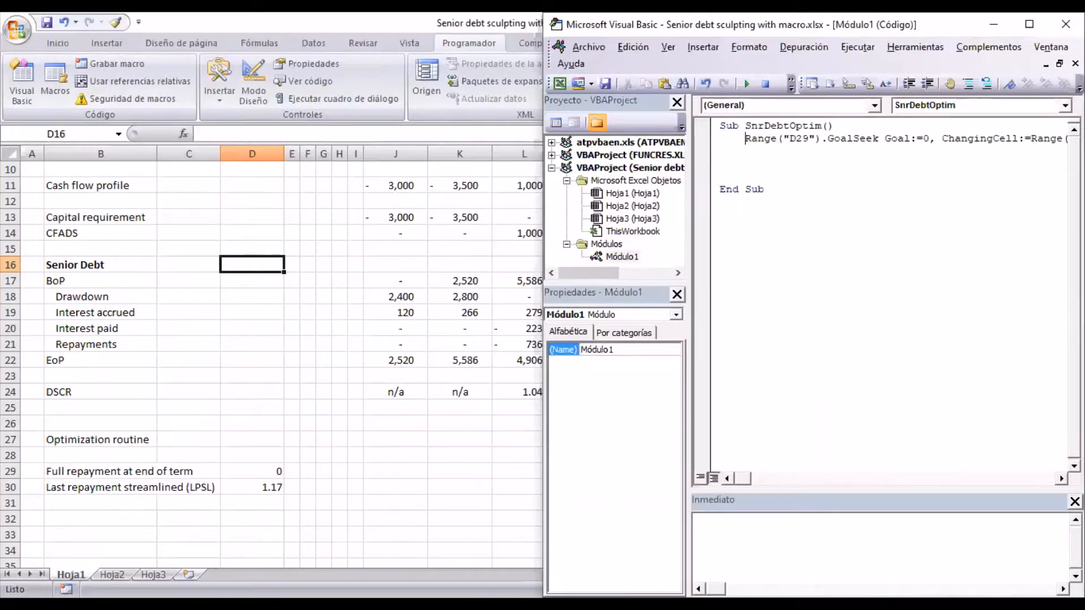
{"action": "key", "text": "BackSpace"}
{"action": "key", "text": "Return"}
{"action": "key", "text": "Down"}
{"action": "key", "text": "Return"}
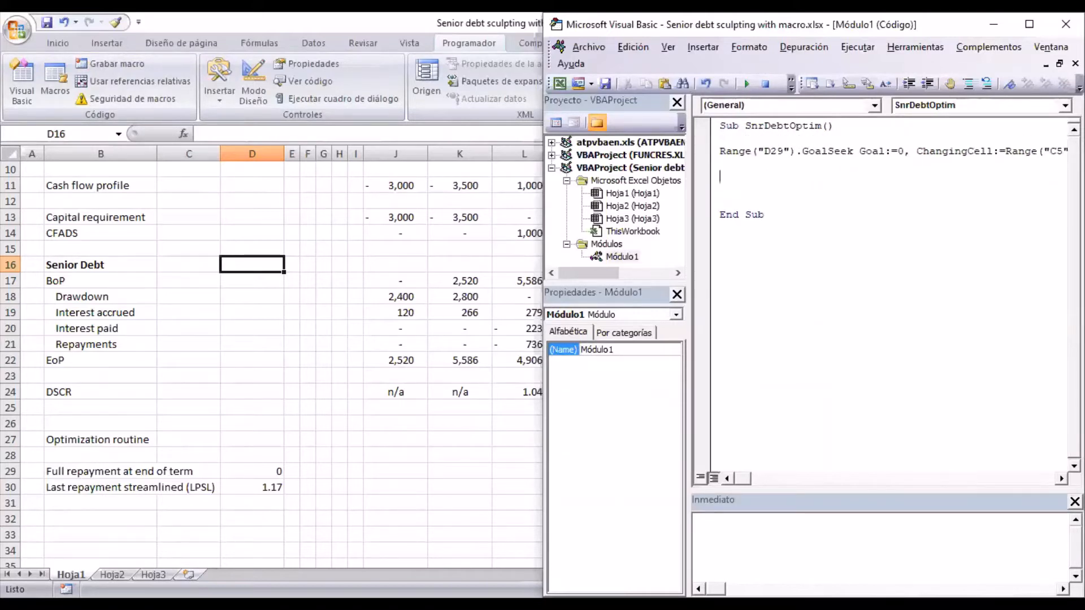
Step: Below the Goal Seek line, start a loop with the condition while [LPSL] > [Min_DSCR]
{"action": "type", "text": "while"}
{"action": "type", "text": "["}
{"action": "type", "text": "LPSL] > [Min "}
{"action": "type", "text": "DSCR"}
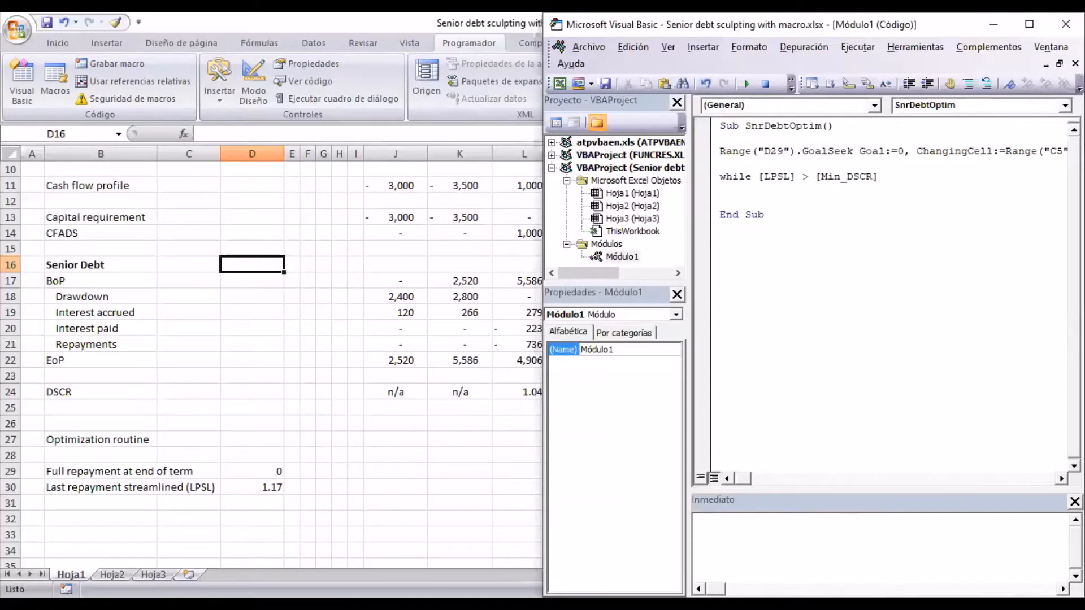
{"action": "type", "text": "]"}
{"action": "key", "text": "Return"}
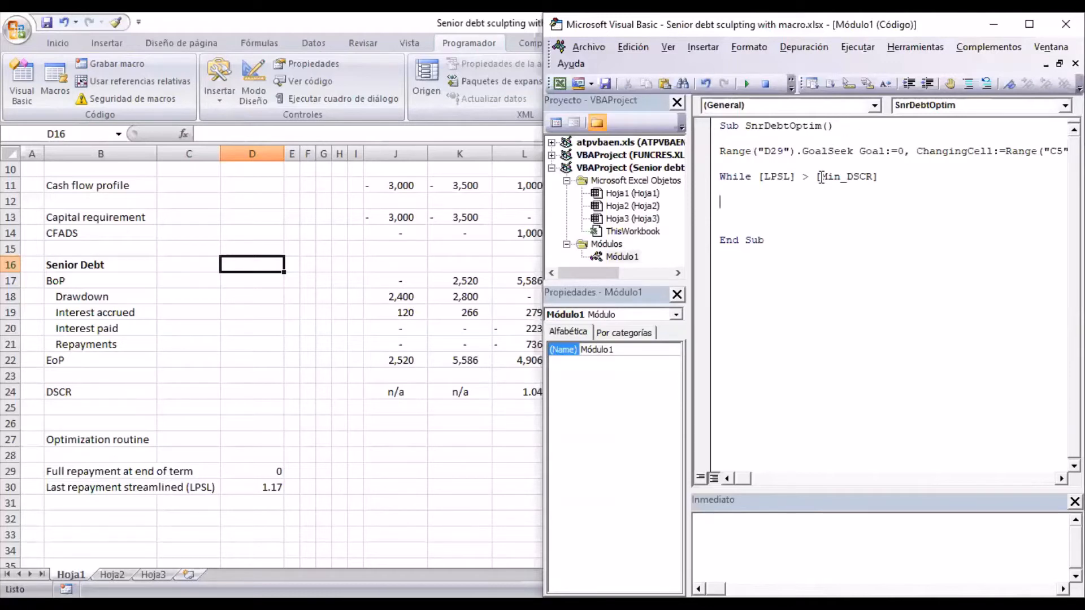
Step: Add the loop body [Min_DSCR] = [Min_DSCR] + 0.001, reusing the name from the loop condition
{"action": "left_click_drag", "start_coordinate": [817, 176], "coordinate": [898, 177]}
{"action": "key", "text": "ctrl+c"}
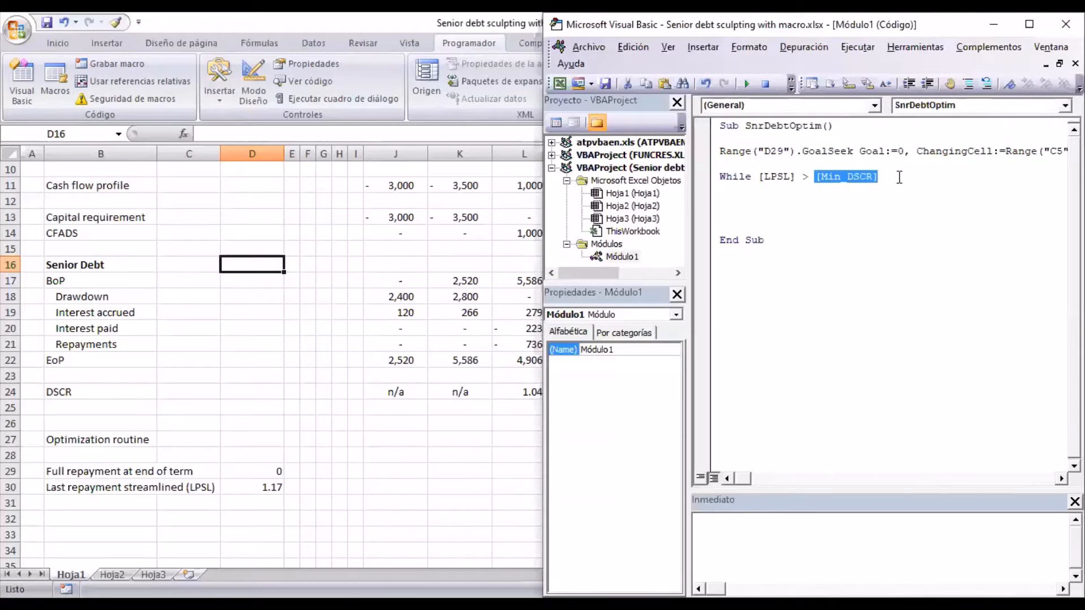
{"action": "left_click", "coordinate": [760, 202]}
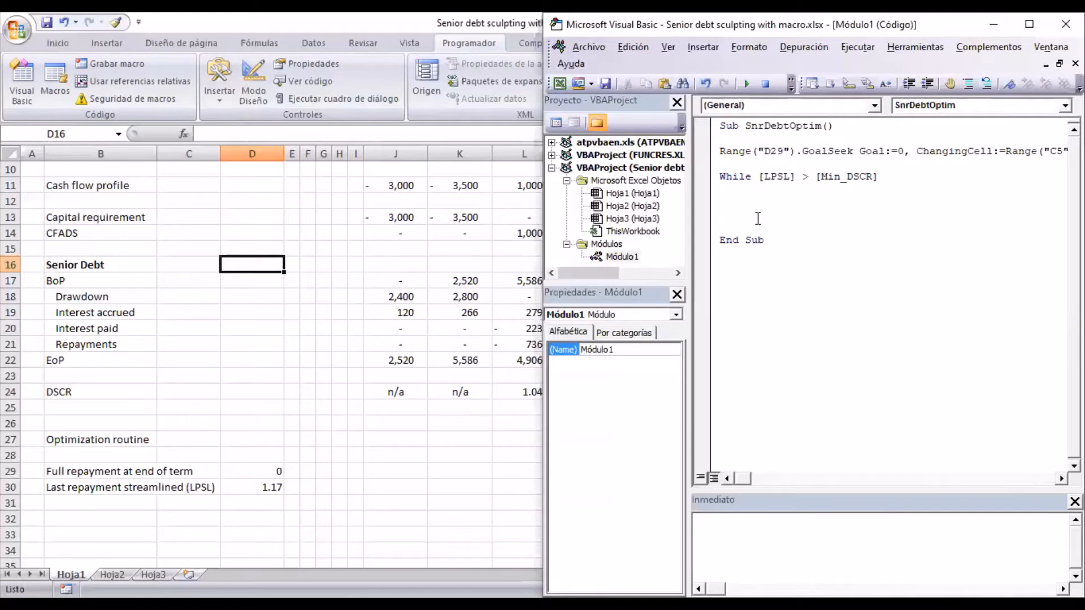
{"action": "key", "text": "ctrl+v"}
{"action": "type", "text": "="}
{"action": "key", "text": "ctrl+v"}
{"action": "type", "text": "+ 0.000"}
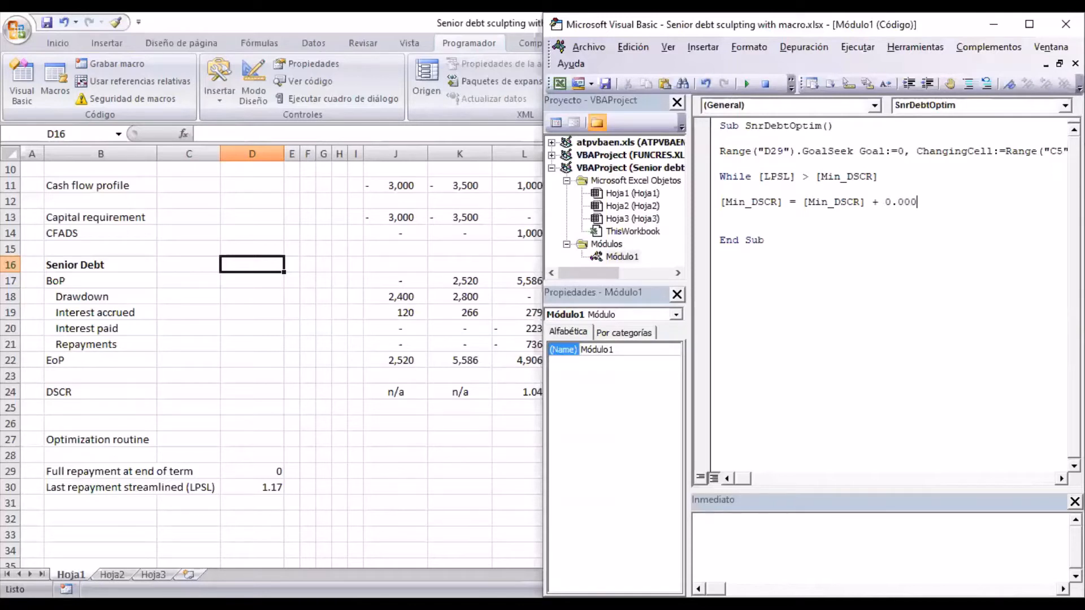
{"action": "key", "text": "BackSpace"}
{"action": "type", "text": "1"}
Step: Close the loop with a Wend statement before End Sub
{"action": "left_click", "coordinate": [727, 222]}
{"action": "key", "text": "Return"}
{"action": "type", "text": "wend"}
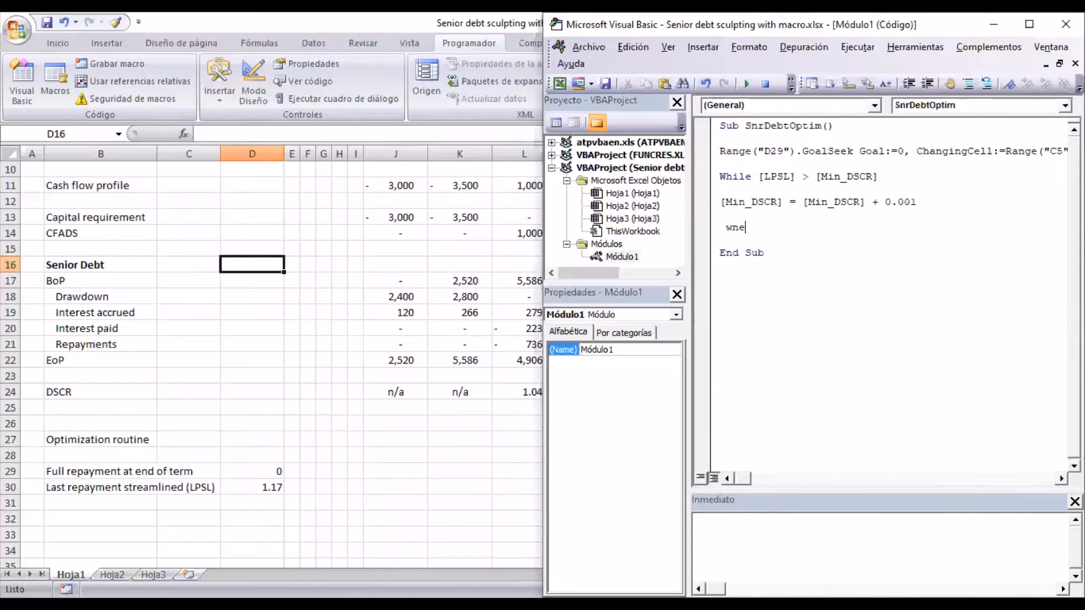
{"action": "key", "text": "BackSpace"}
{"action": "key", "text": "BackSpace"}
{"action": "key", "text": "BackSpace"}
{"action": "type", "text": "end"}
{"action": "key", "text": "Return"}
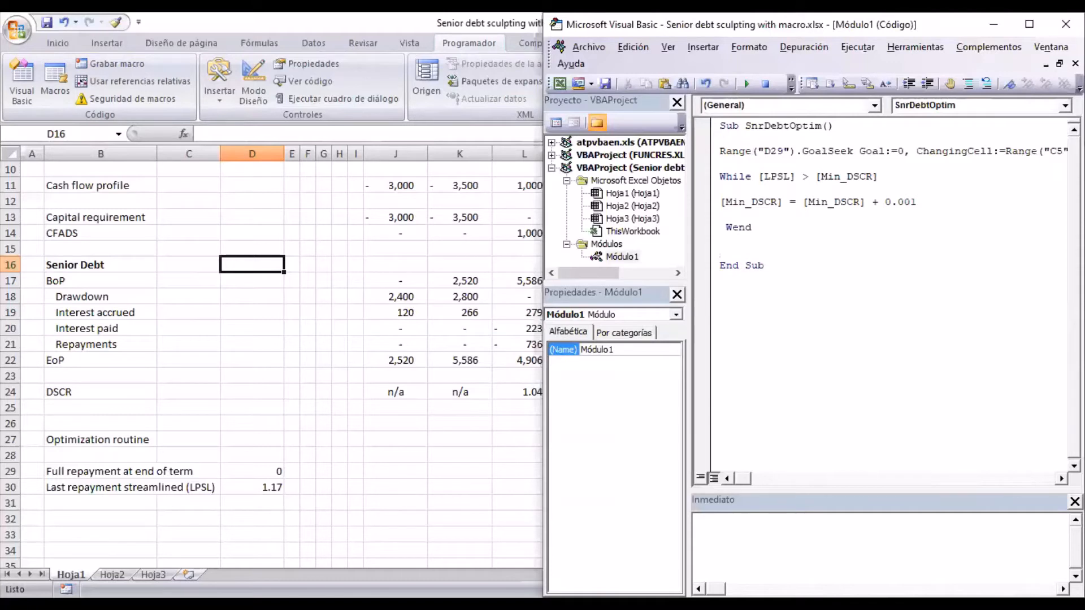
{"action": "key", "text": "BackSpace"}
Step: Back in the worksheet, insert a rounded rectangle about 1.06 cm wide and 0.53 cm high beside the two optimization check cells
{"action": "left_click", "coordinate": [290, 438]}
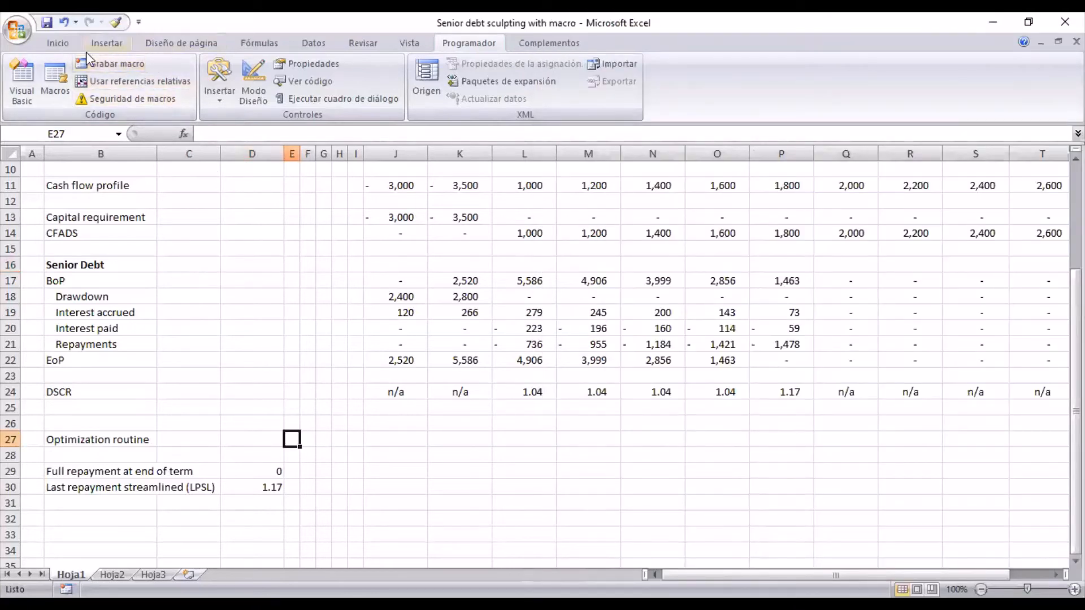
{"action": "left_click", "coordinate": [106, 43]}
{"action": "left_click", "coordinate": [201, 96]}
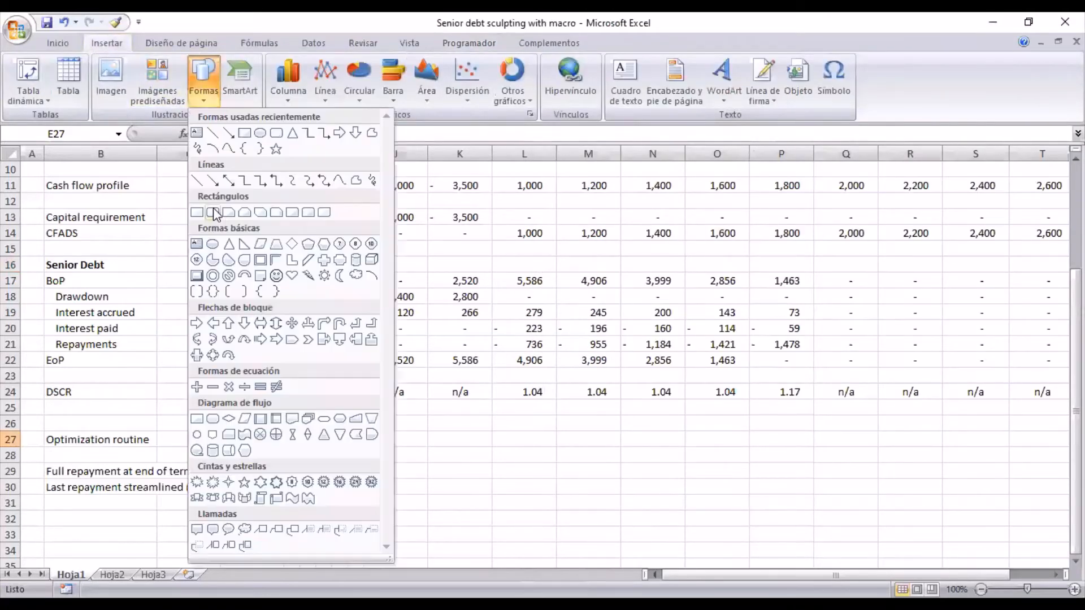
{"action": "left_click", "coordinate": [213, 216]}
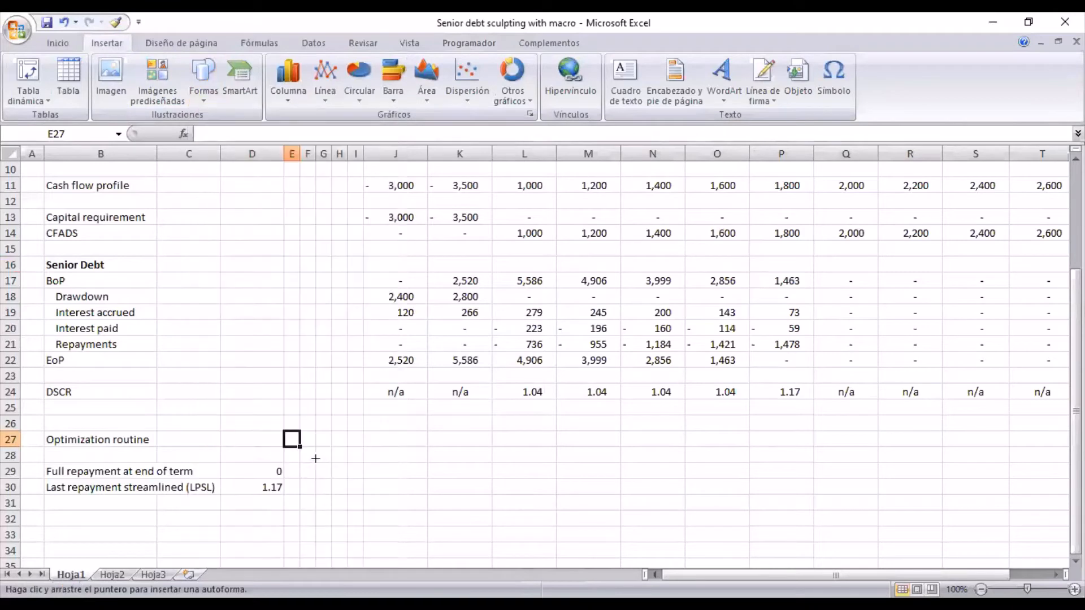
{"action": "left_click", "coordinate": [314, 469]}
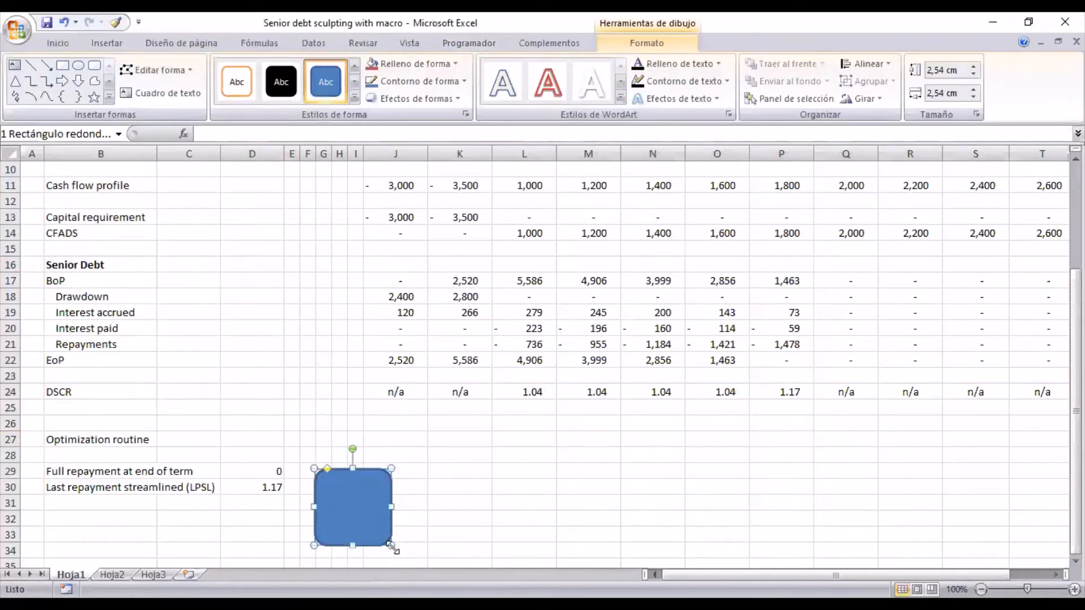
{"action": "left_click_drag", "start_coordinate": [347, 484], "coordinate": [347, 486]}
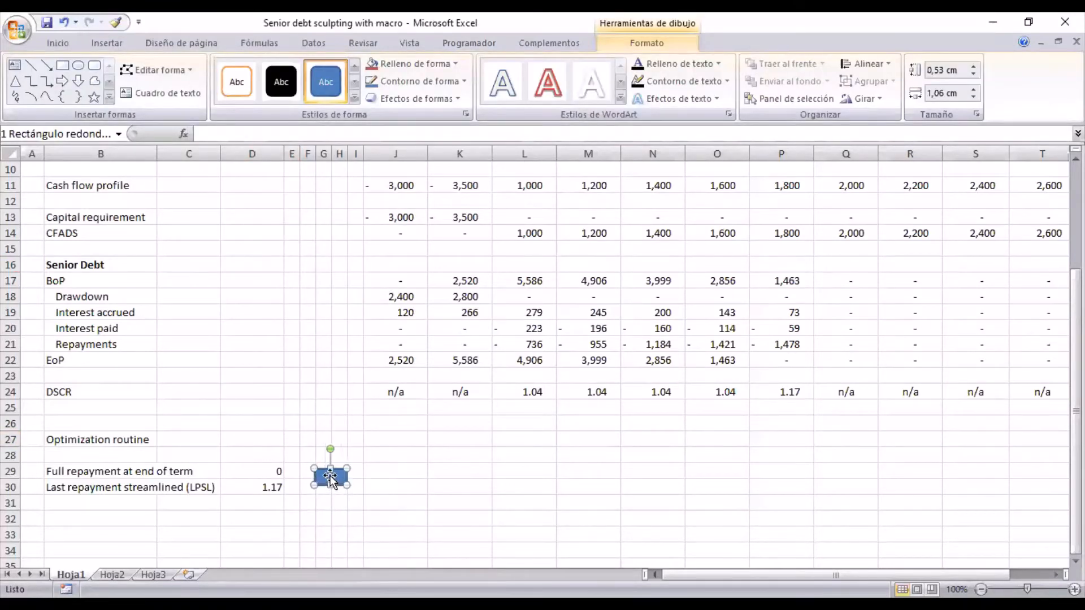
Step: Assign the SnrDebtOptim macro to the rounded rectangle beside the optimization checks
{"action": "left_click", "coordinate": [385, 476]}
{"action": "left_click", "coordinate": [332, 478]}
{"action": "right_click", "coordinate": [333, 479]}
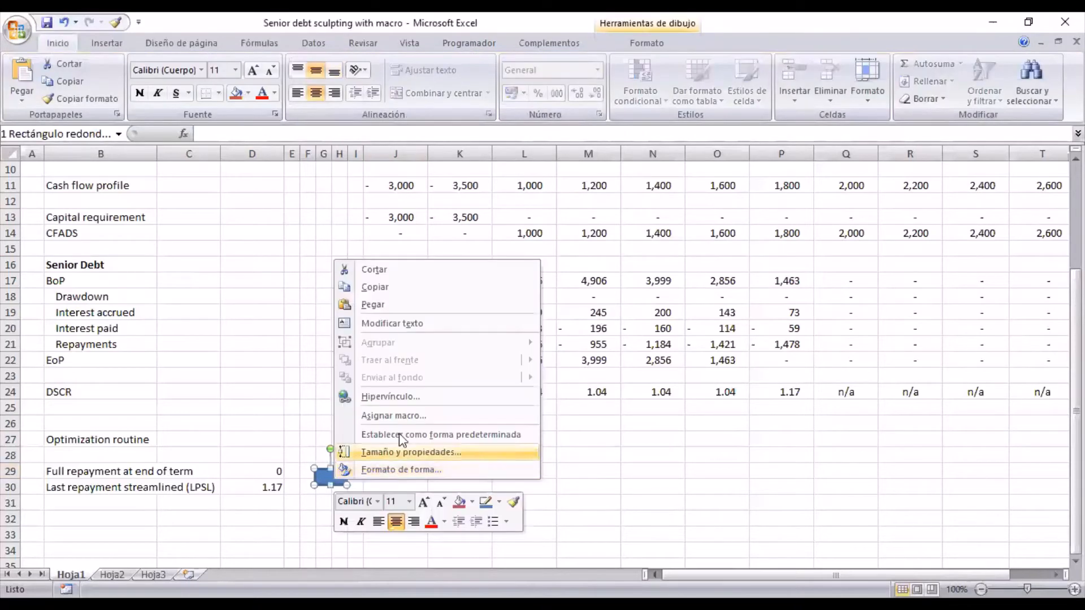
{"action": "left_click", "coordinate": [397, 415]}
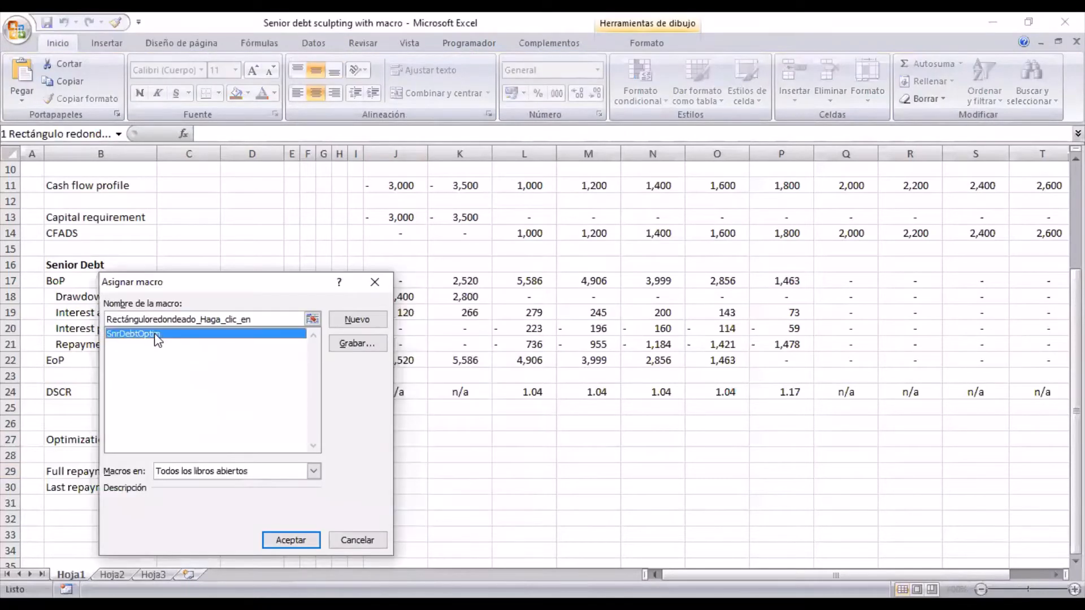
{"action": "left_click", "coordinate": [291, 540]}
{"action": "left_click", "coordinate": [292, 535]}
Step: Set the Term to 7 and run the optimization macro from the rounded rectangle
{"action": "scroll", "coordinate": [336, 503], "scroll_direction": "up", "scroll_amount": 3}
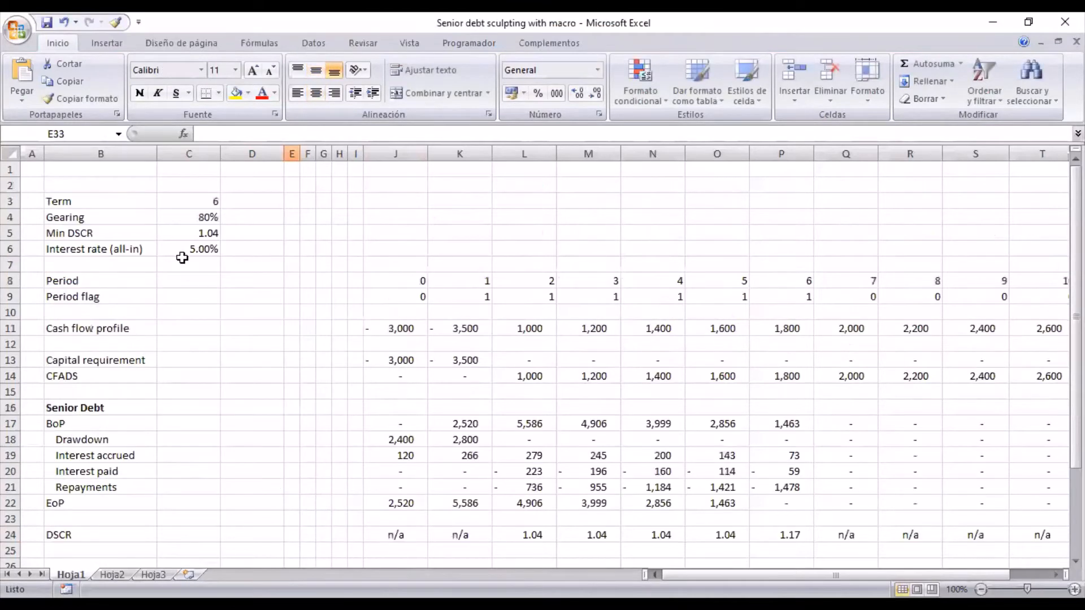
{"action": "left_click", "coordinate": [193, 207]}
{"action": "left_click", "coordinate": [193, 213]}
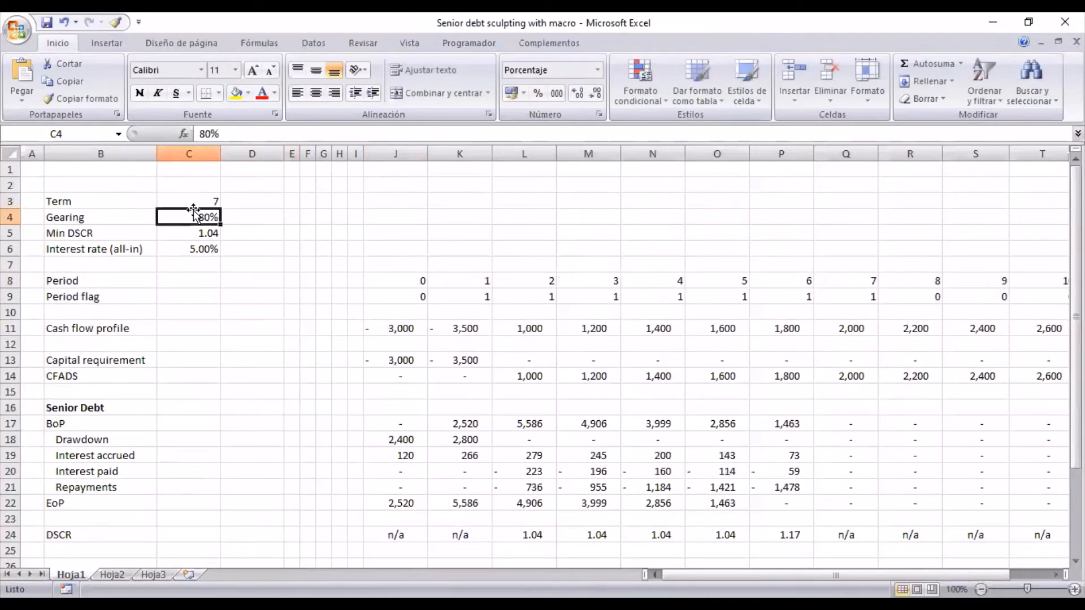
{"action": "scroll", "coordinate": [315, 303], "scroll_direction": "down", "scroll_amount": 5}
{"action": "left_click", "coordinate": [323, 312]}
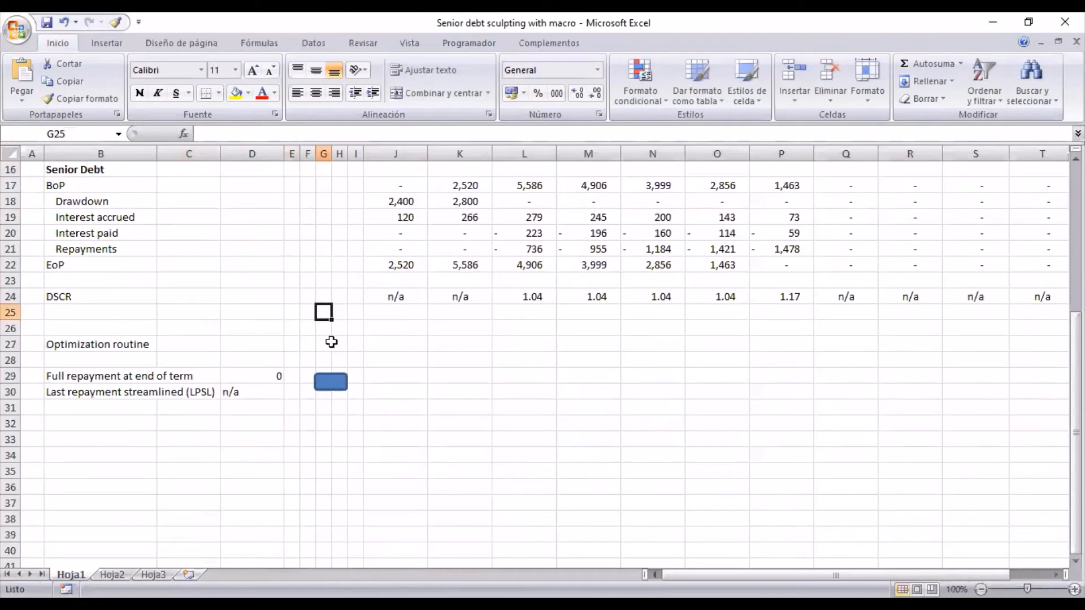
{"action": "left_click", "coordinate": [338, 389]}
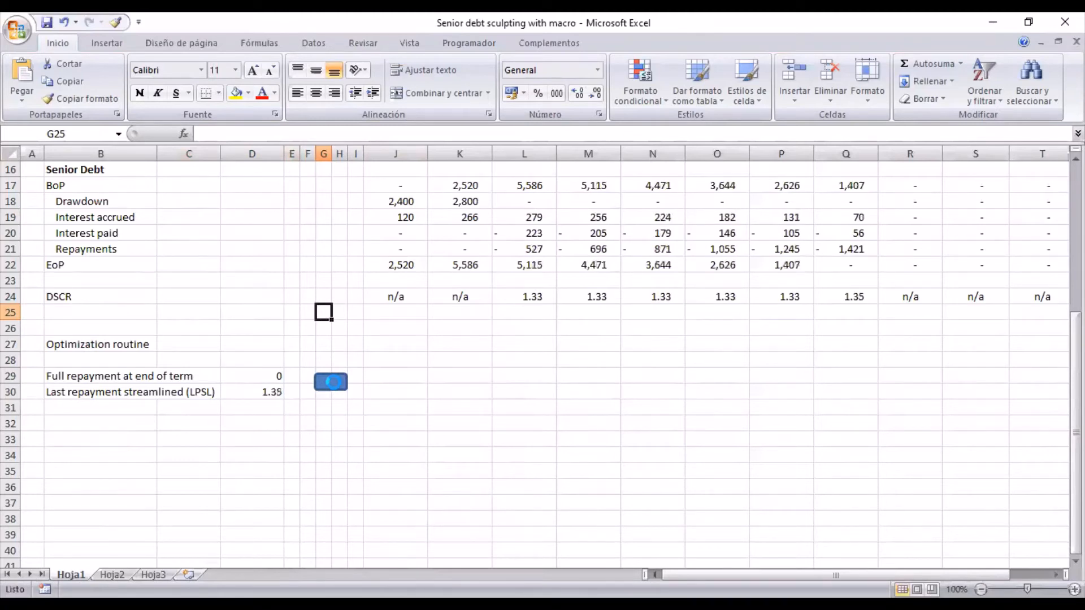
Step: Check the LPSL cell and trim the Min DSCR value to 1.338
{"action": "left_click", "coordinate": [261, 390]}
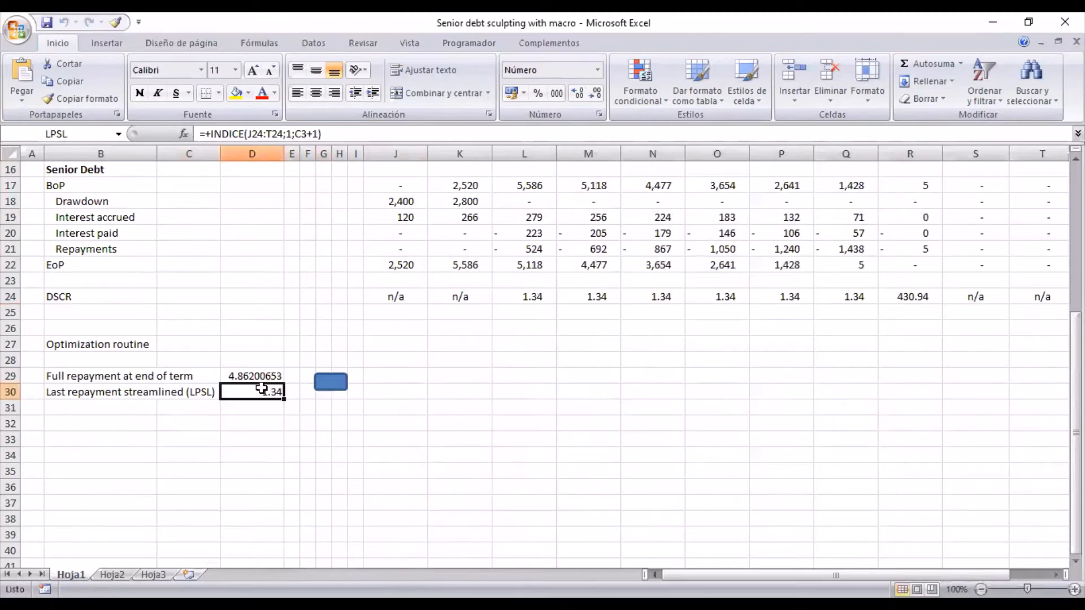
{"action": "scroll", "coordinate": [273, 283], "scroll_direction": "up", "scroll_amount": 4}
{"action": "left_click", "coordinate": [184, 184]}
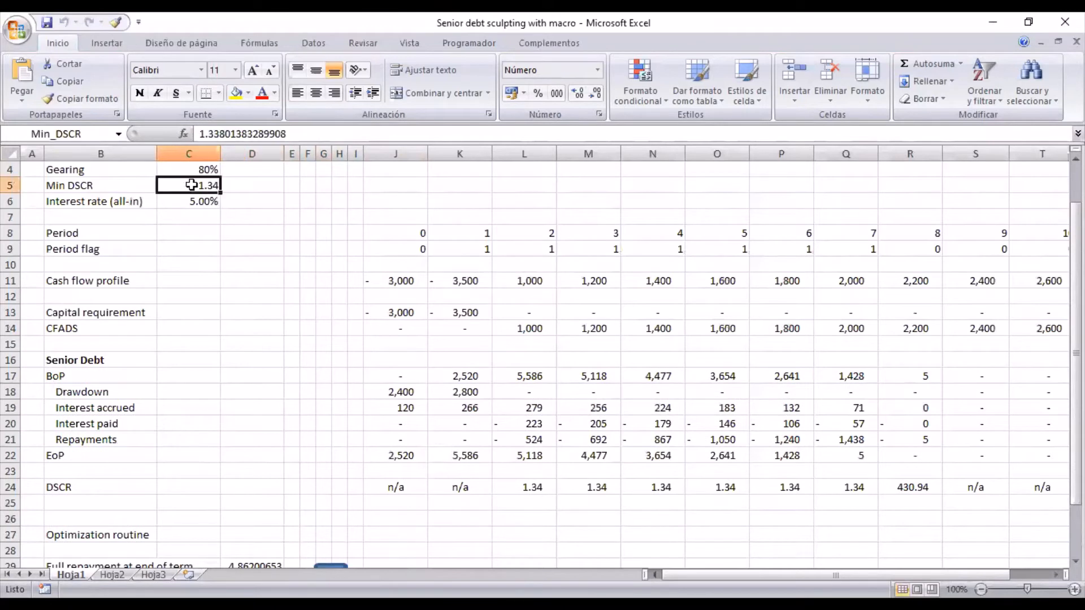
{"action": "left_click_drag", "start_coordinate": [227, 131], "coordinate": [289, 133]}
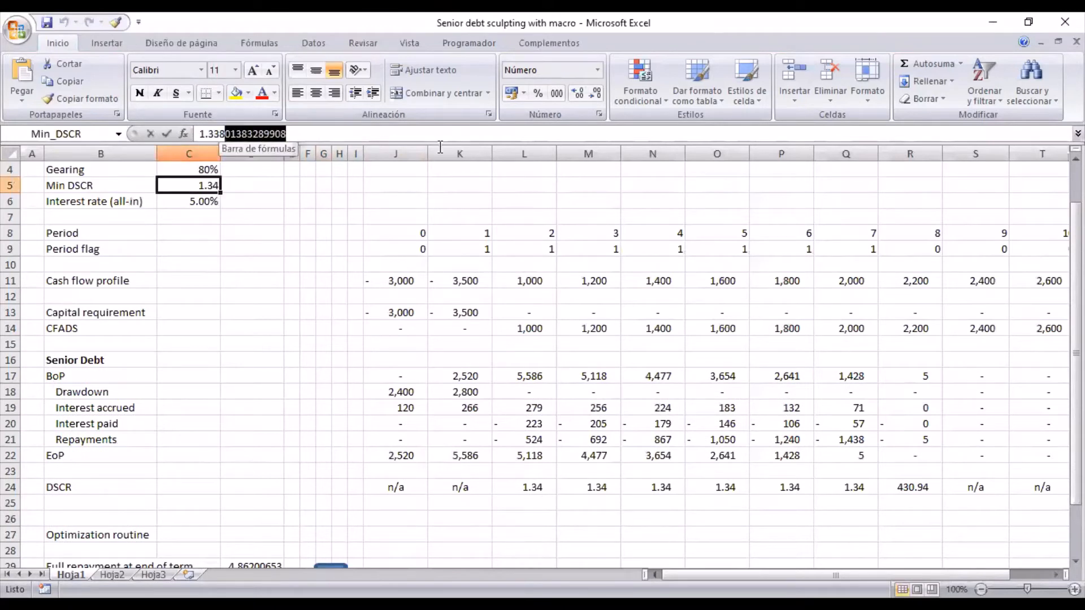
{"action": "key", "text": "Delete"}
{"action": "key", "text": "Return"}
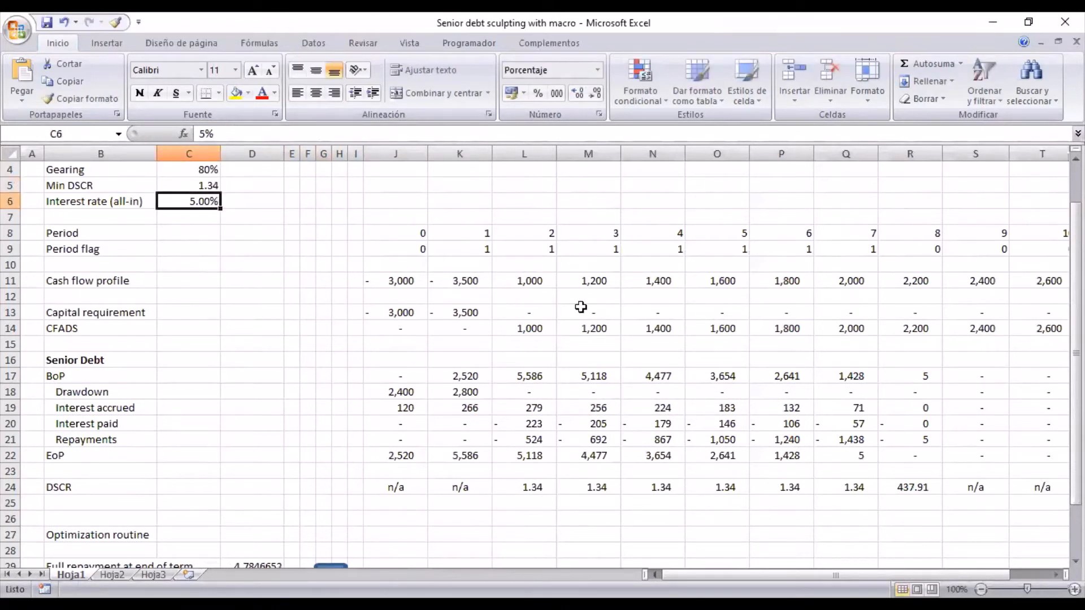
Step: Lower the Min DSCR input to 1.33
{"action": "left_click", "coordinate": [209, 180]}
{"action": "left_click", "coordinate": [240, 135]}
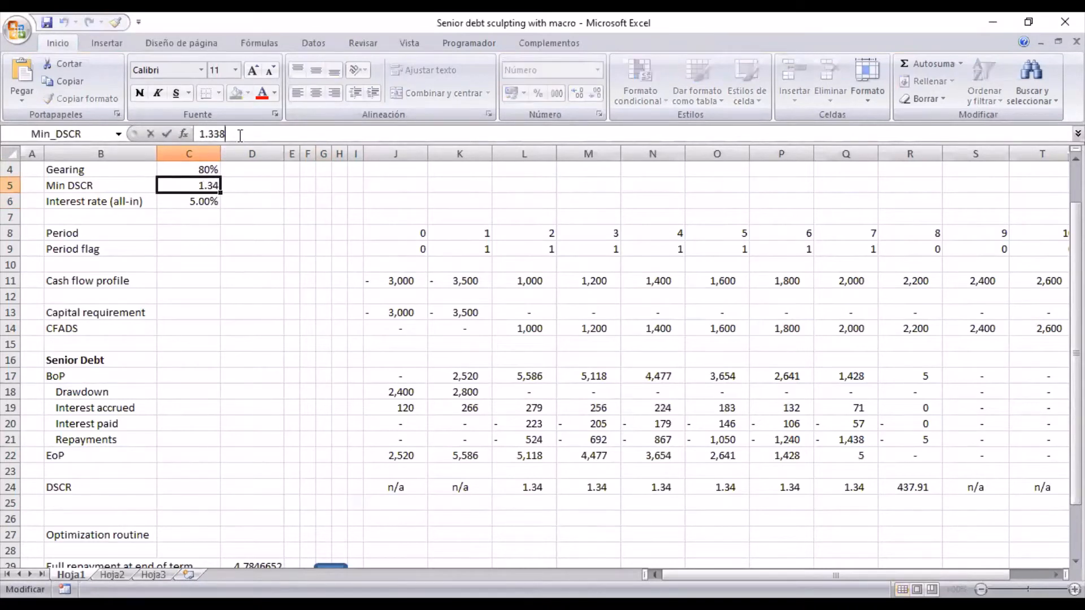
{"action": "key", "text": "BackSpace"}
{"action": "key", "text": "BackSpace"}
{"action": "key", "text": "Return"}
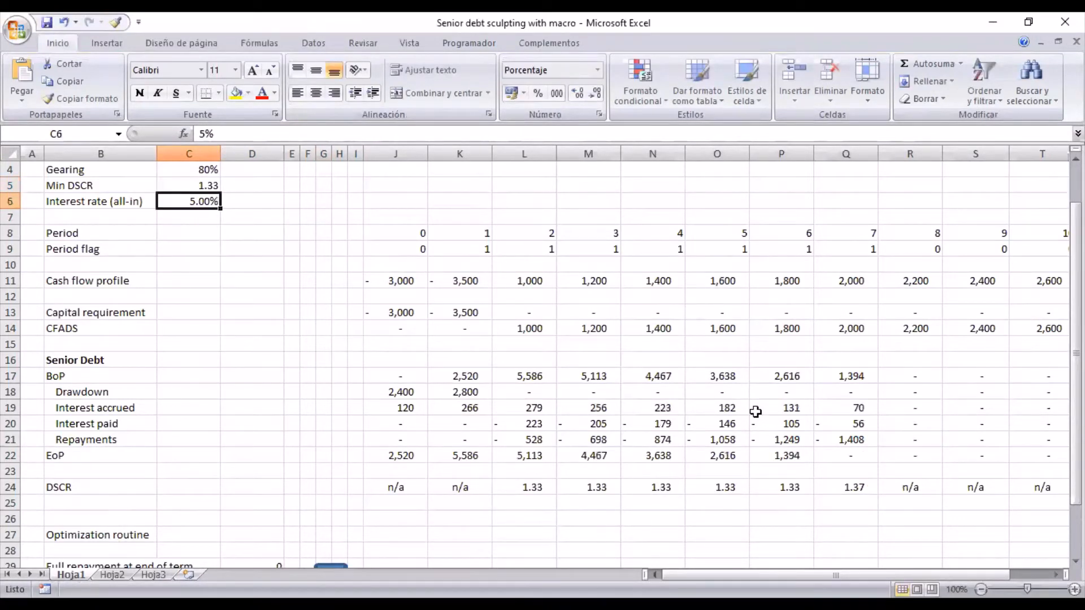
Step: Run the optimization macro again from the rounded rectangle and check the exact Min DSCR value it sets
{"action": "scroll", "coordinate": [642, 367], "scroll_direction": "down", "scroll_amount": 2}
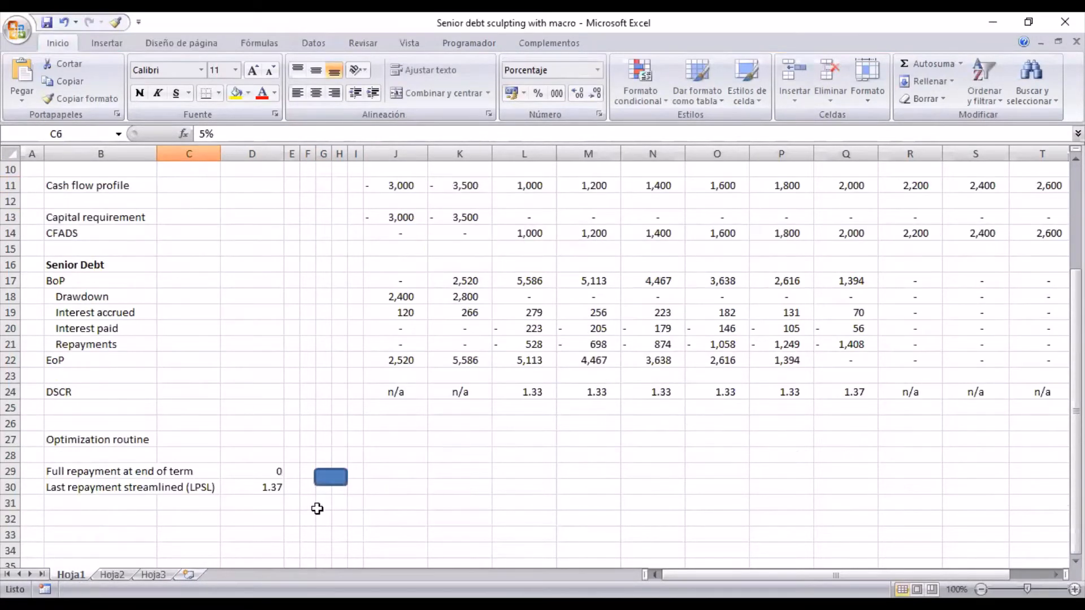
{"action": "left_click", "coordinate": [331, 479]}
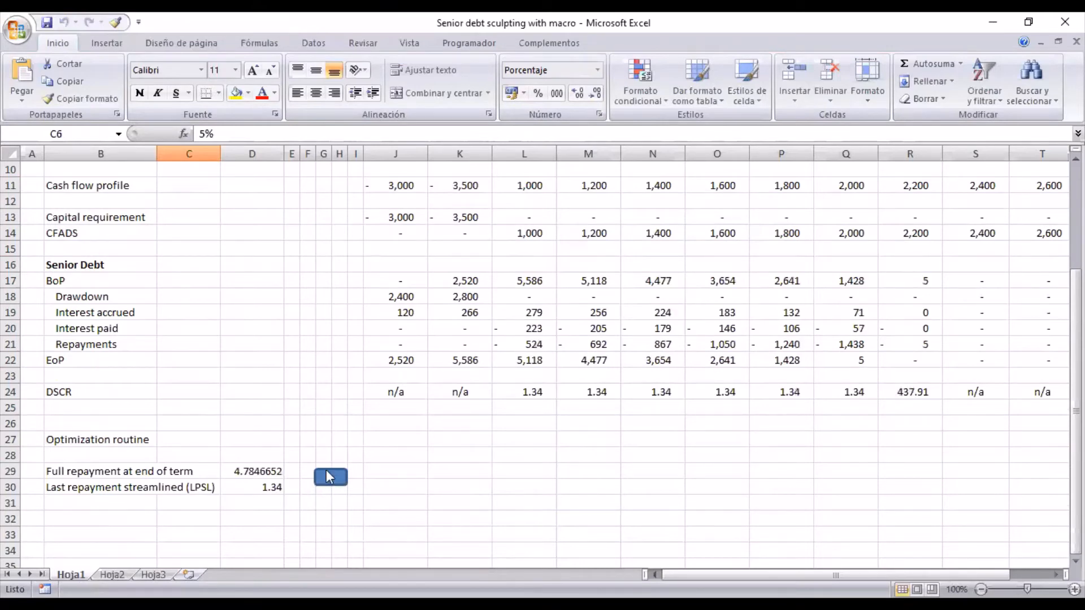
{"action": "scroll", "coordinate": [317, 341], "scroll_direction": "up", "scroll_amount": 3}
{"action": "left_click", "coordinate": [194, 233]}
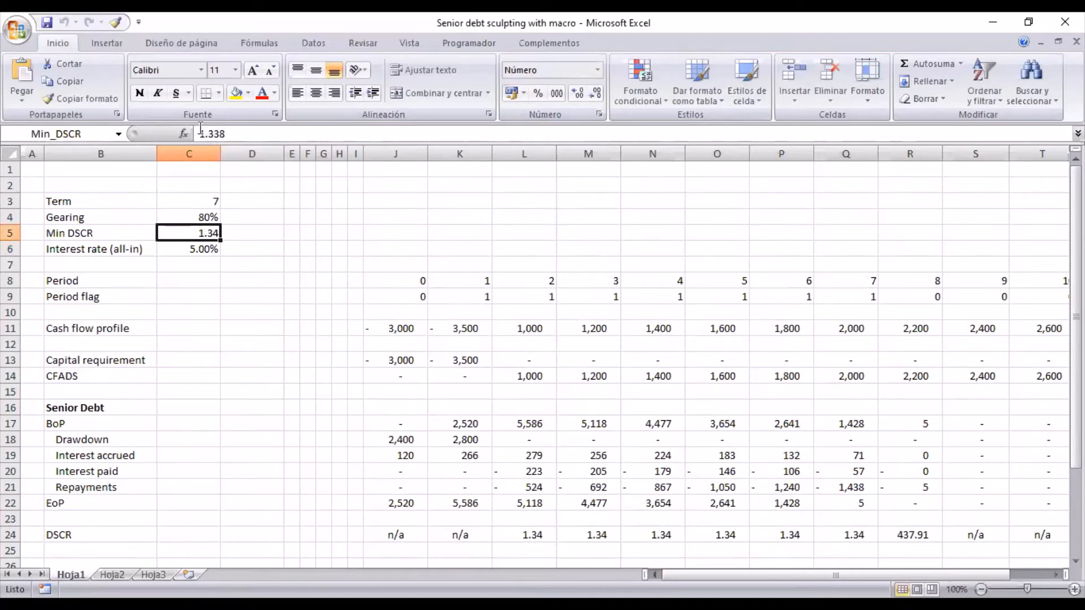
Step: Set the Term back to 6 and rerun the optimization macro from the rounded rectangle
{"action": "left_click", "coordinate": [208, 203]}
{"action": "left_click", "coordinate": [215, 217]}
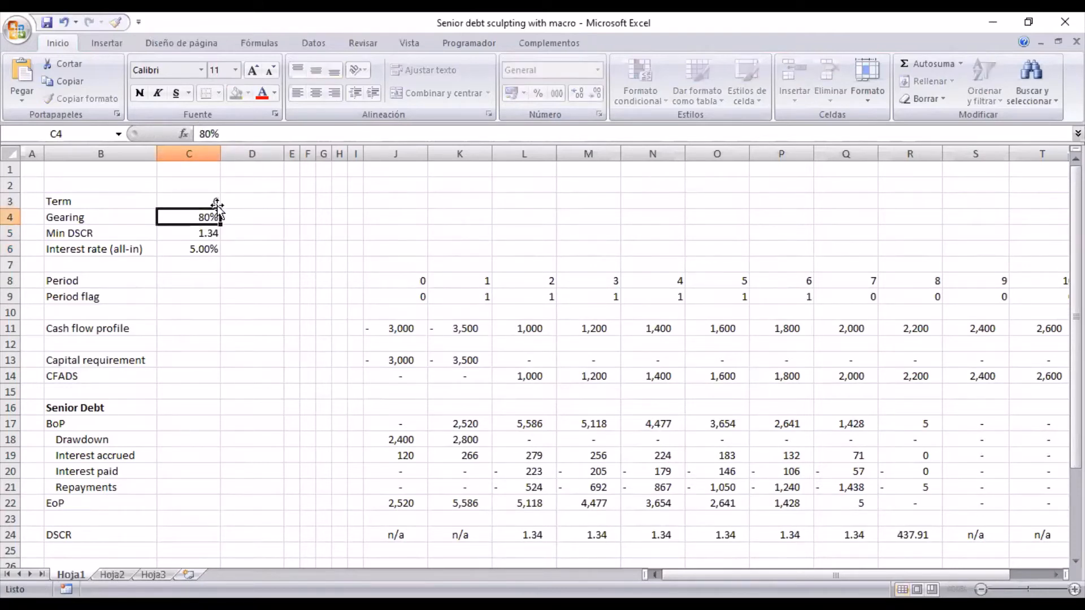
{"action": "scroll", "coordinate": [204, 221], "scroll_direction": "down", "scroll_amount": 4}
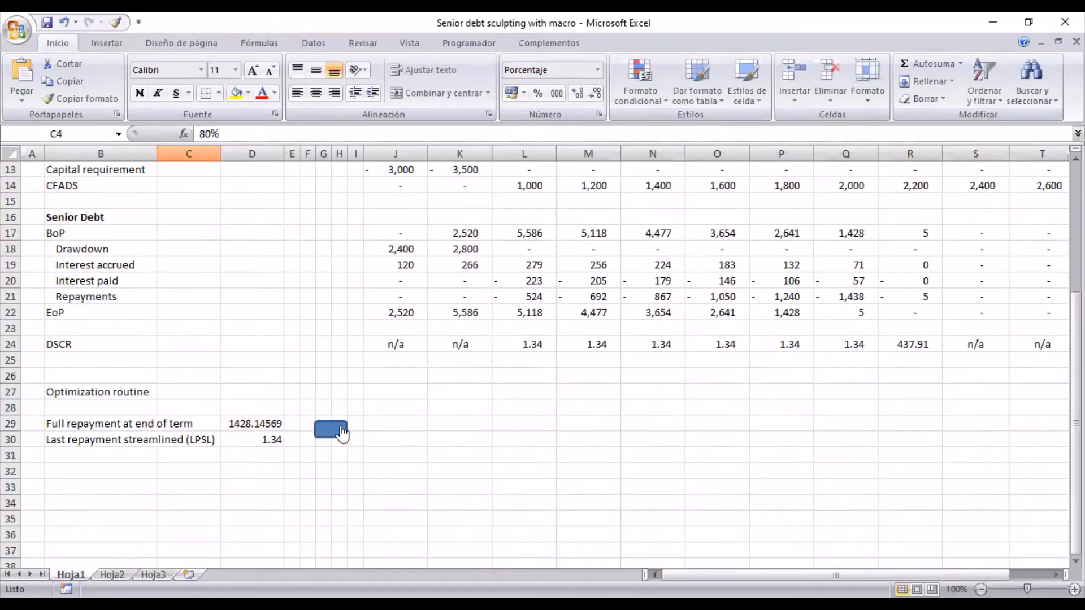
{"action": "left_click", "coordinate": [333, 429]}
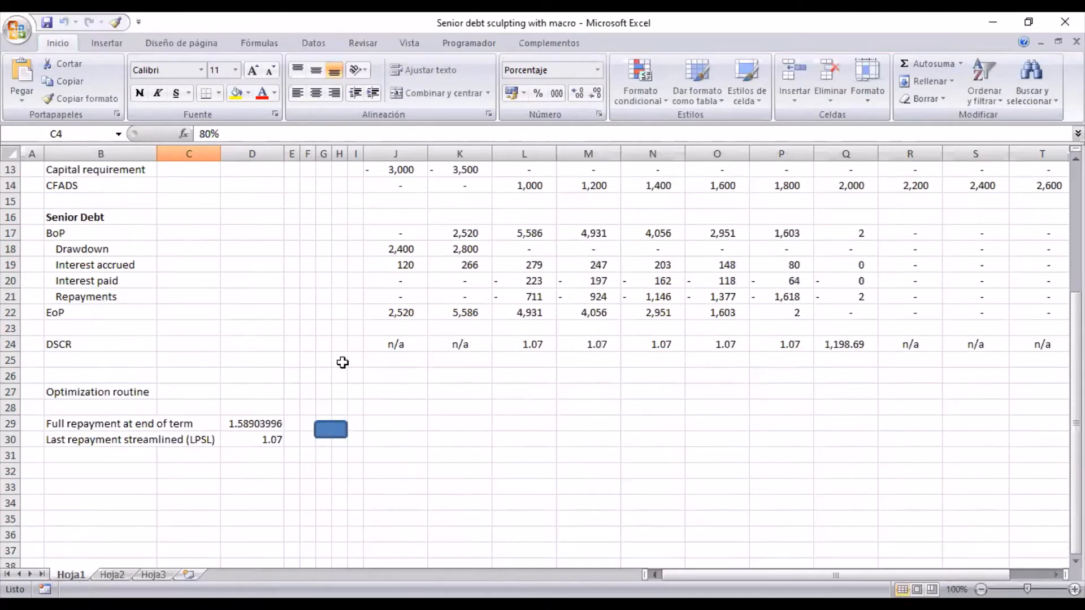
Step: Remove the excess decimals from the Min DSCR input so that it is 1.07
{"action": "scroll", "coordinate": [345, 339], "scroll_direction": "up", "scroll_amount": 3}
{"action": "left_click", "coordinate": [193, 185]}
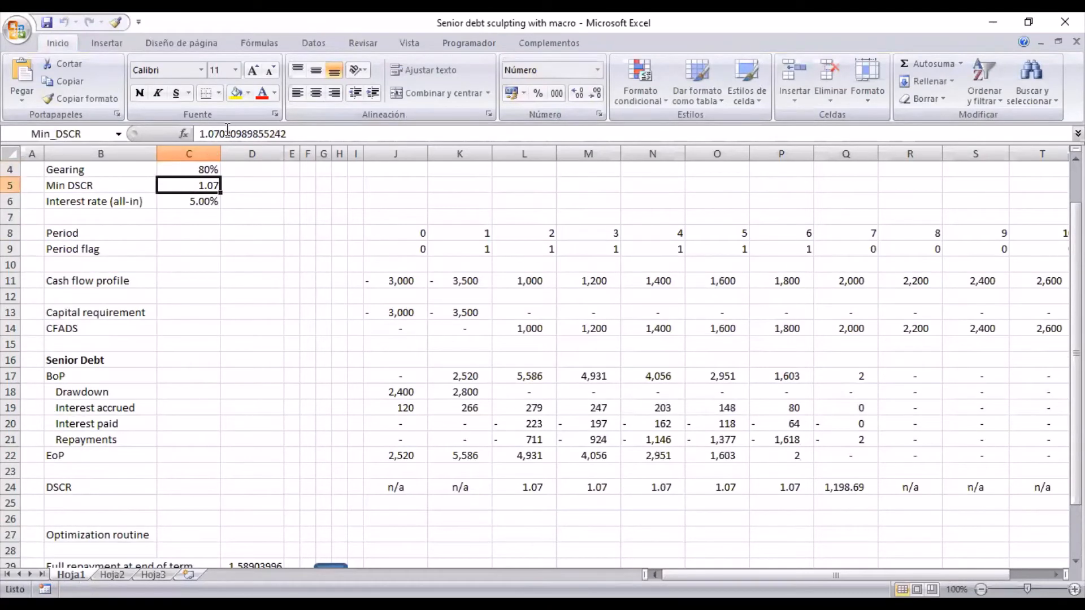
{"action": "left_click_drag", "start_coordinate": [224, 134], "coordinate": [287, 133]}
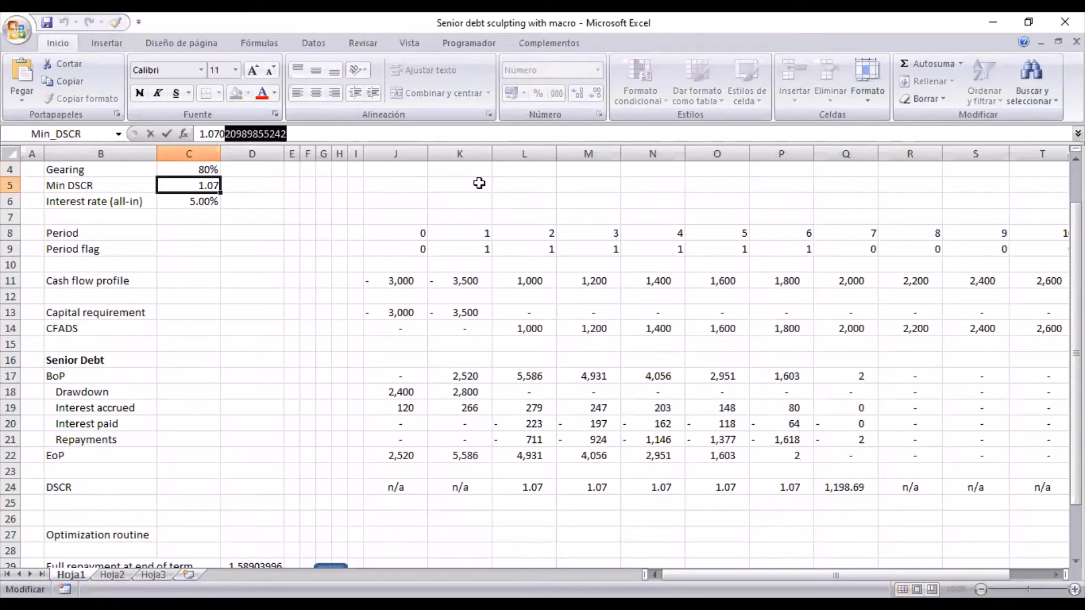
{"action": "key", "text": "Delete"}
{"action": "key", "text": "Return"}
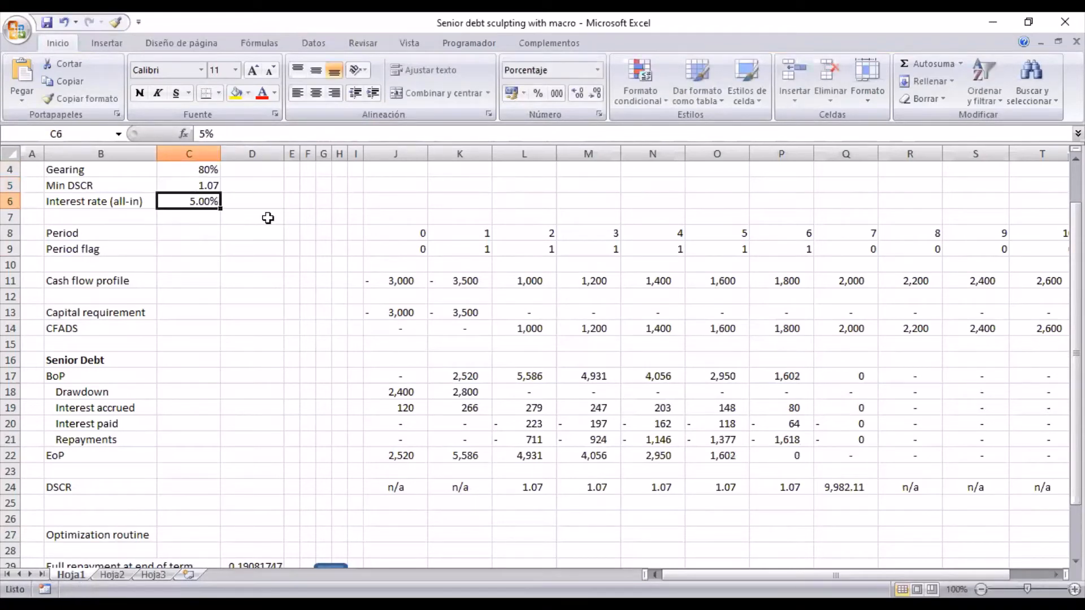
Step: Examine the Min DSCR input, the period 6 closing senior debt balance and the formula of the full repayment check
{"action": "left_click", "coordinate": [174, 188]}
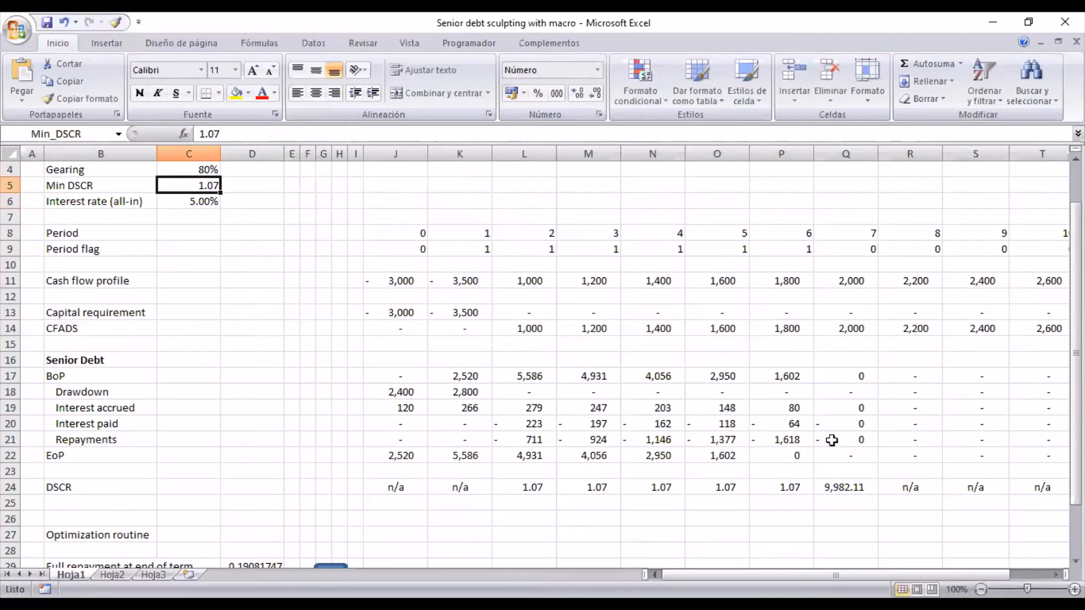
{"action": "scroll", "coordinate": [820, 371], "scroll_direction": "up", "scroll_amount": 1}
{"action": "scroll", "coordinate": [819, 370], "scroll_direction": "down", "scroll_amount": 4}
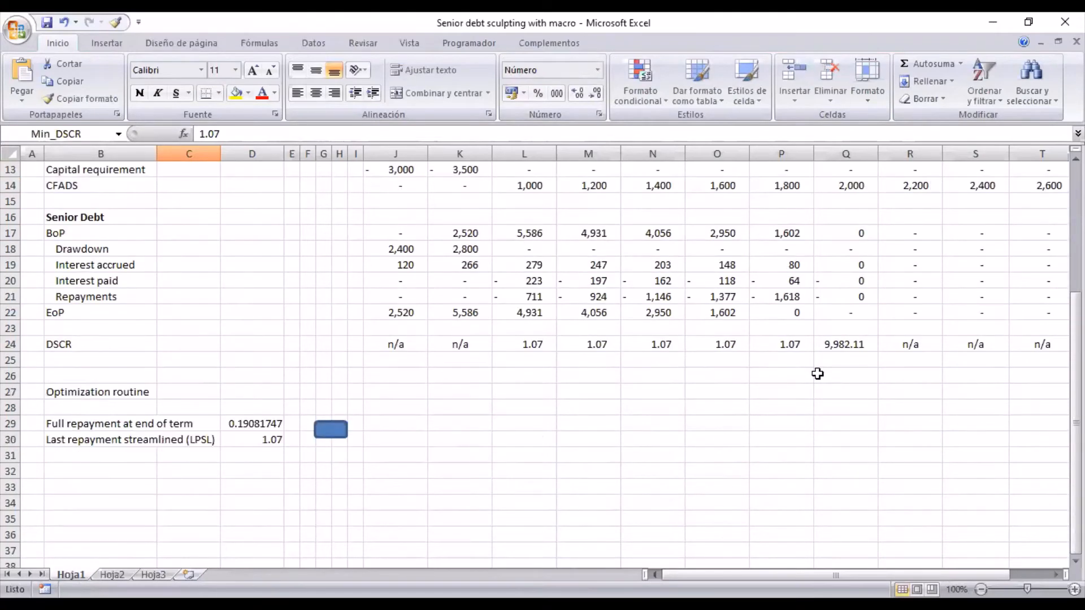
{"action": "scroll", "coordinate": [838, 385], "scroll_direction": "up", "scroll_amount": 1}
{"action": "left_click", "coordinate": [805, 361]}
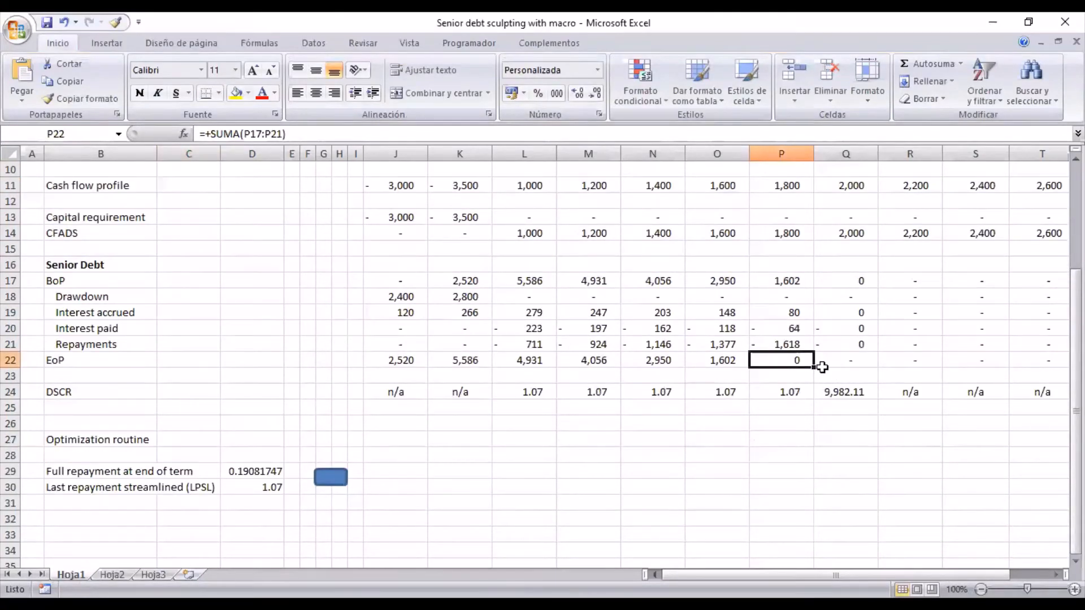
{"action": "scroll", "coordinate": [785, 336], "scroll_direction": "up", "scroll_amount": 2}
{"action": "scroll", "coordinate": [786, 339], "scroll_direction": "up", "scroll_amount": 1}
{"action": "scroll", "coordinate": [788, 347], "scroll_direction": "down", "scroll_amount": 2}
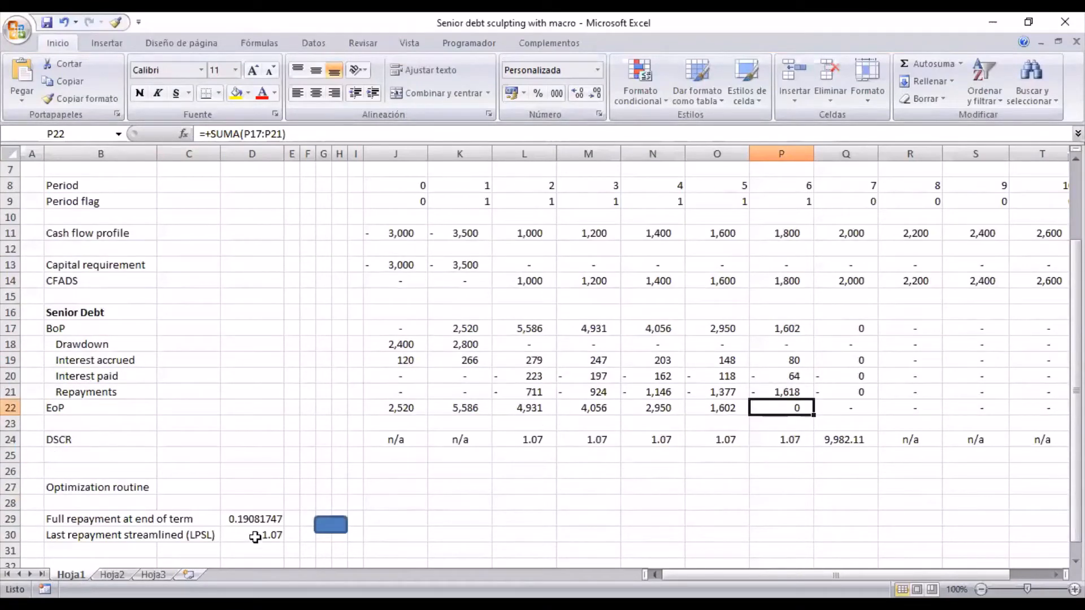
{"action": "left_click", "coordinate": [249, 516]}
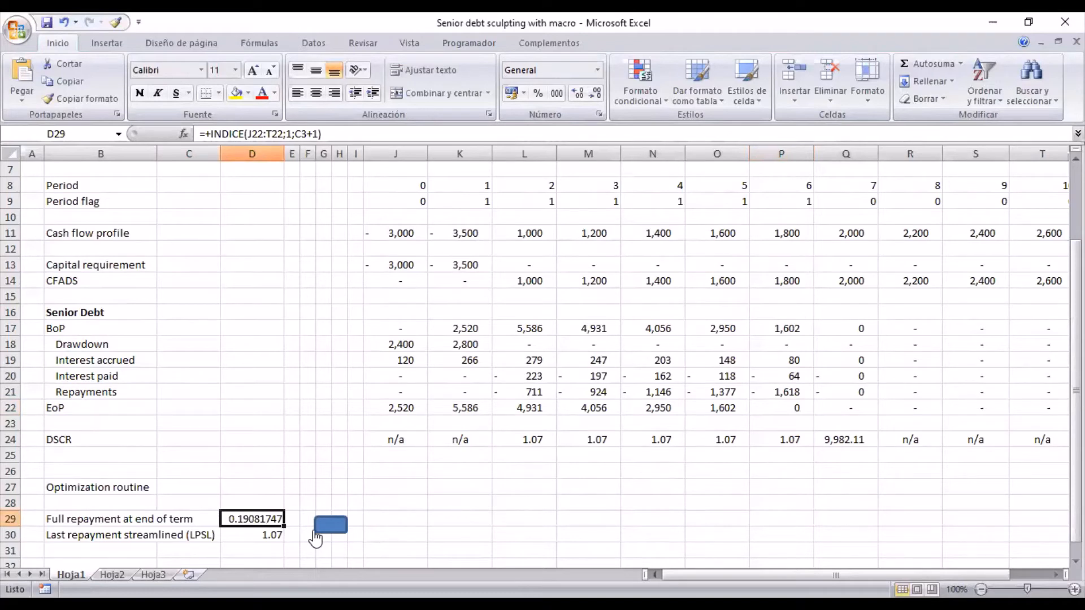
{"action": "left_click", "coordinate": [389, 404]}
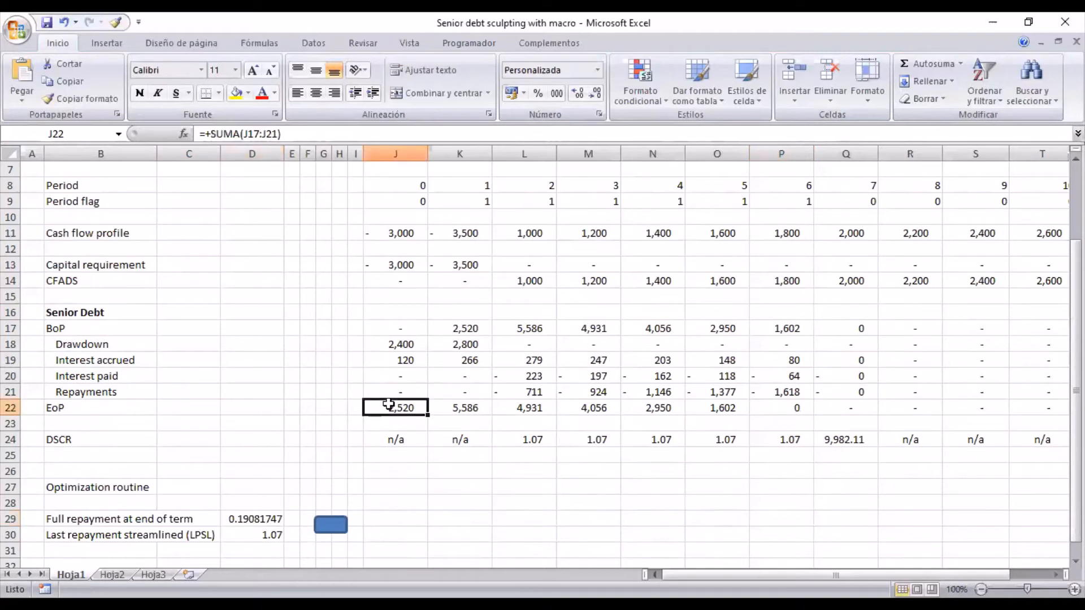
{"action": "left_click", "coordinate": [263, 518]}
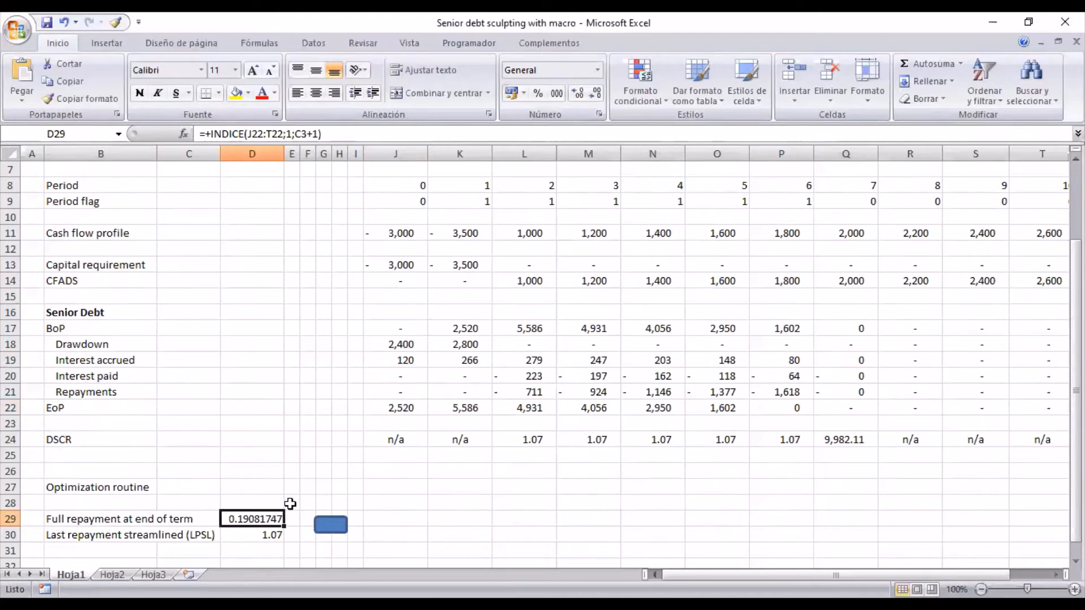
Step: Select the Min DSCR cell and run the optimization macro once more to compare its result
{"action": "scroll", "coordinate": [302, 421], "scroll_direction": "up", "scroll_amount": 2}
{"action": "left_click", "coordinate": [187, 231]}
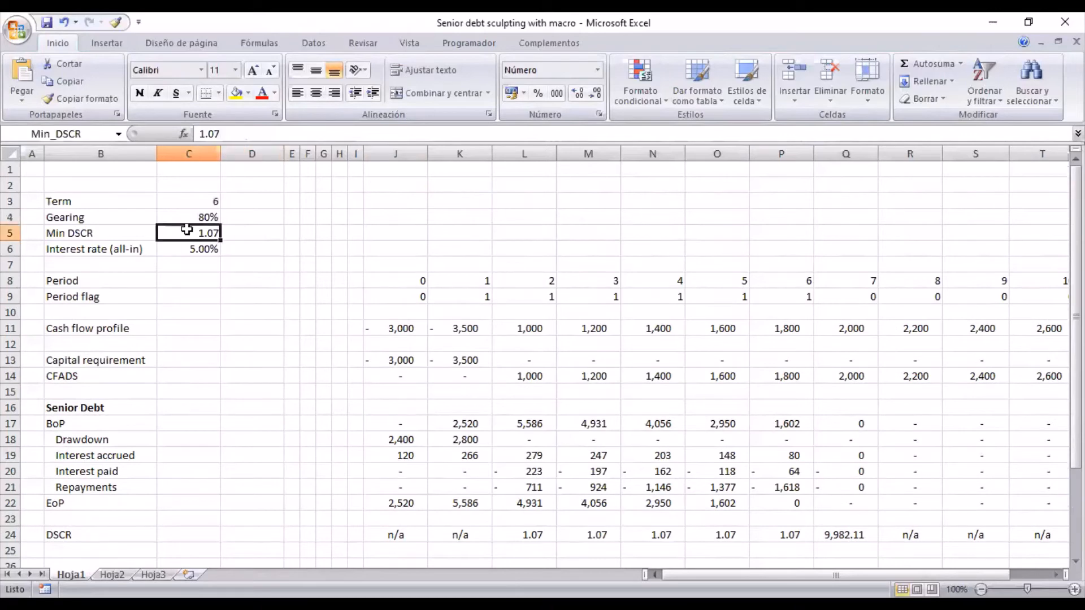
{"action": "scroll", "coordinate": [277, 407], "scroll_direction": "down", "scroll_amount": 3}
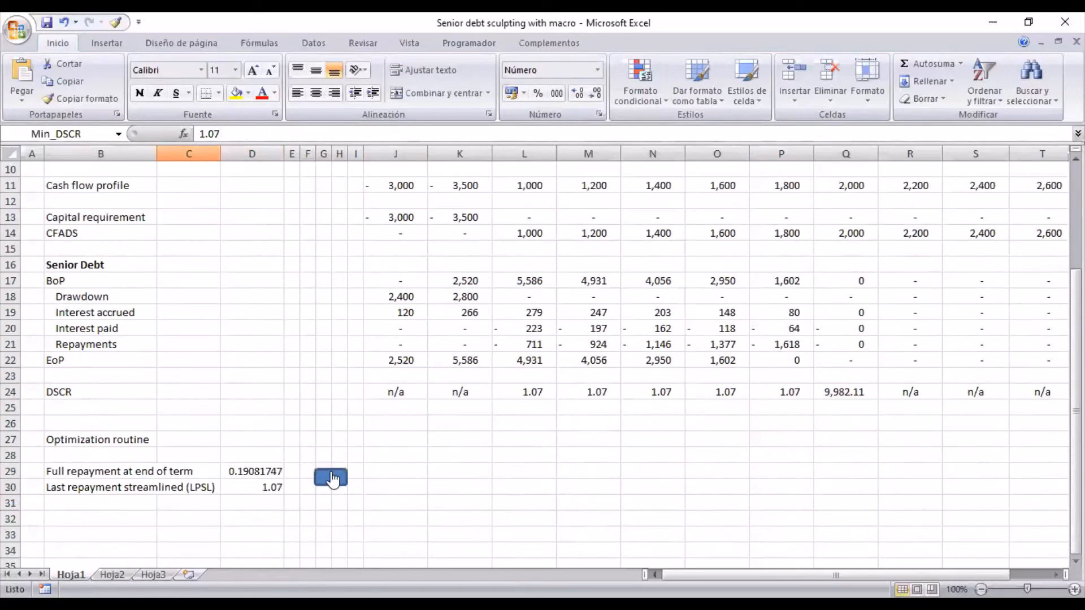
{"action": "left_click", "coordinate": [333, 477]}
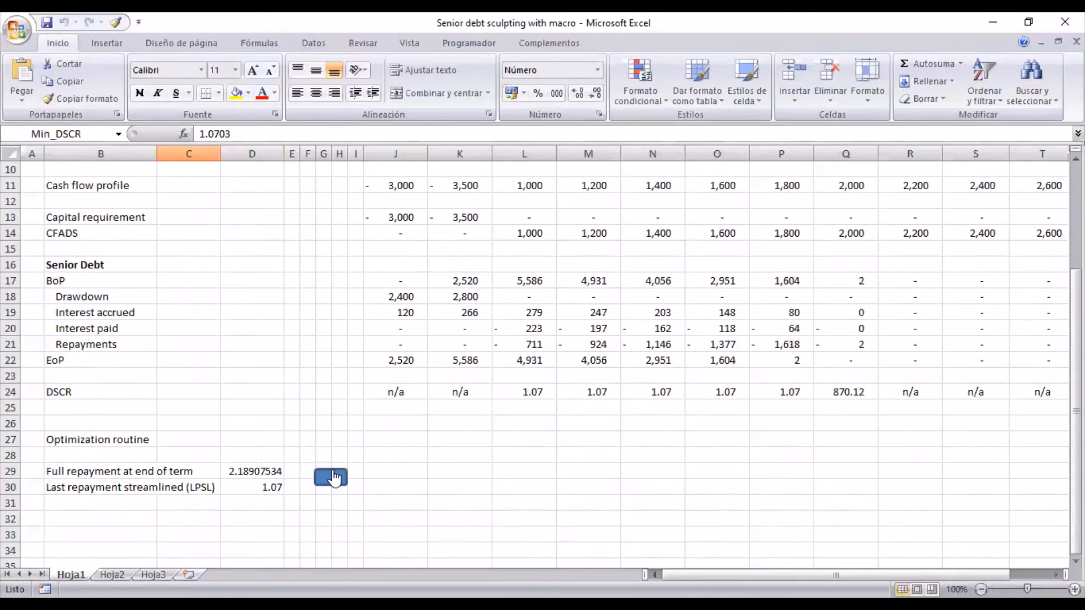
Step: Correct the Min DSCR input to 1.07 and check the repayment figures
{"action": "scroll", "coordinate": [238, 243], "scroll_direction": "up", "scroll_amount": 3}
{"action": "left_click", "coordinate": [238, 131]}
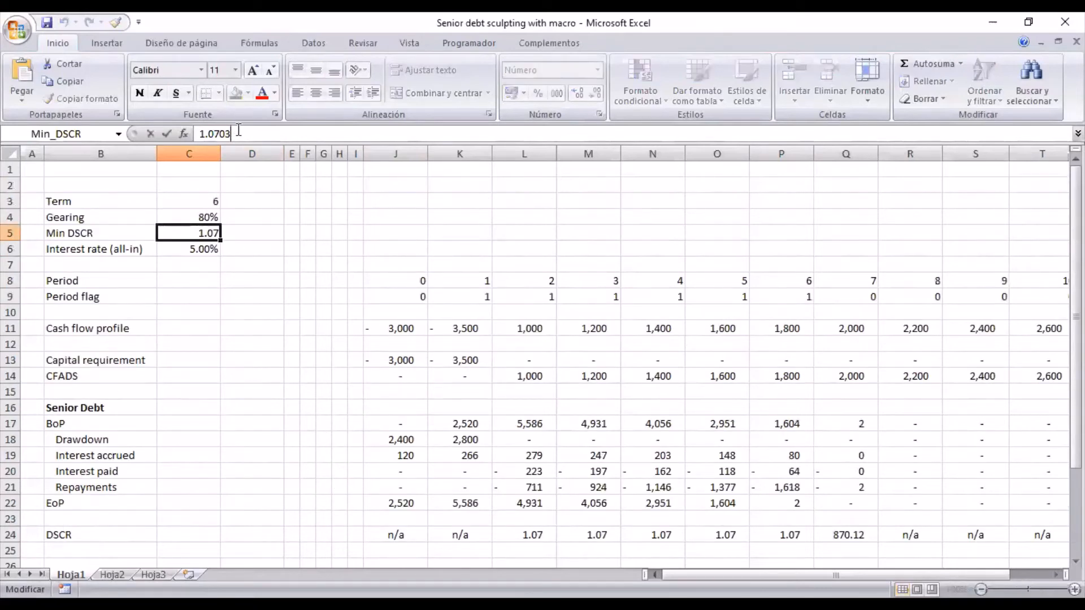
{"action": "key", "text": "Return"}
{"action": "scroll", "coordinate": [293, 237], "scroll_direction": "down", "scroll_amount": 2}
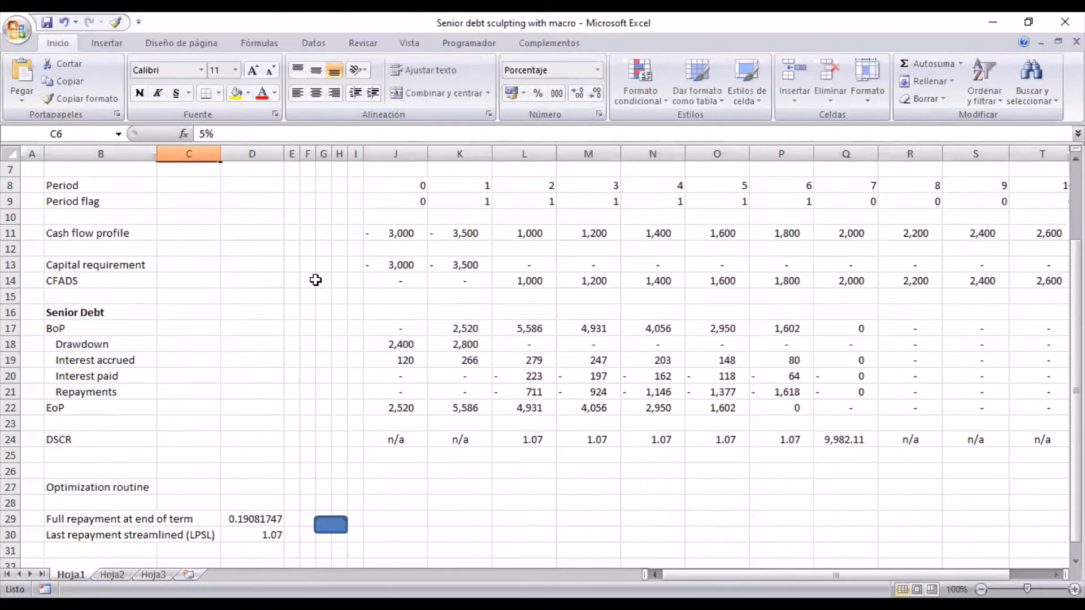
Step: Set the Gearing input to 70% and run the optimization macro
{"action": "scroll", "coordinate": [312, 276], "scroll_direction": "up", "scroll_amount": 2}
{"action": "left_click", "coordinate": [193, 201]}
{"action": "left_click", "coordinate": [204, 218]}
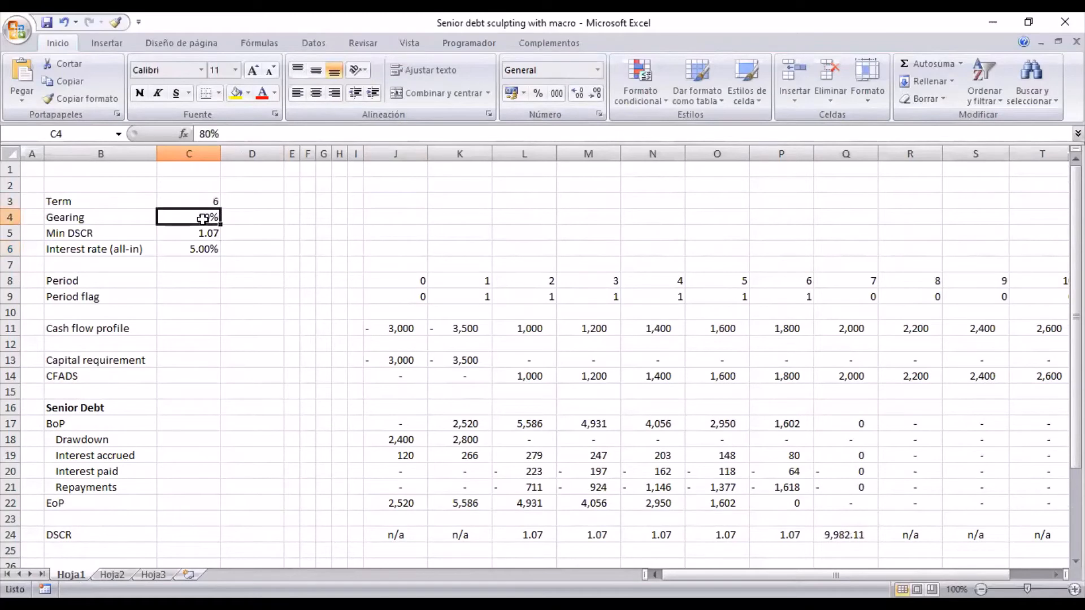
{"action": "left_click_drag", "start_coordinate": [208, 133], "coordinate": [201, 135]}
{"action": "type", "text": "70"}
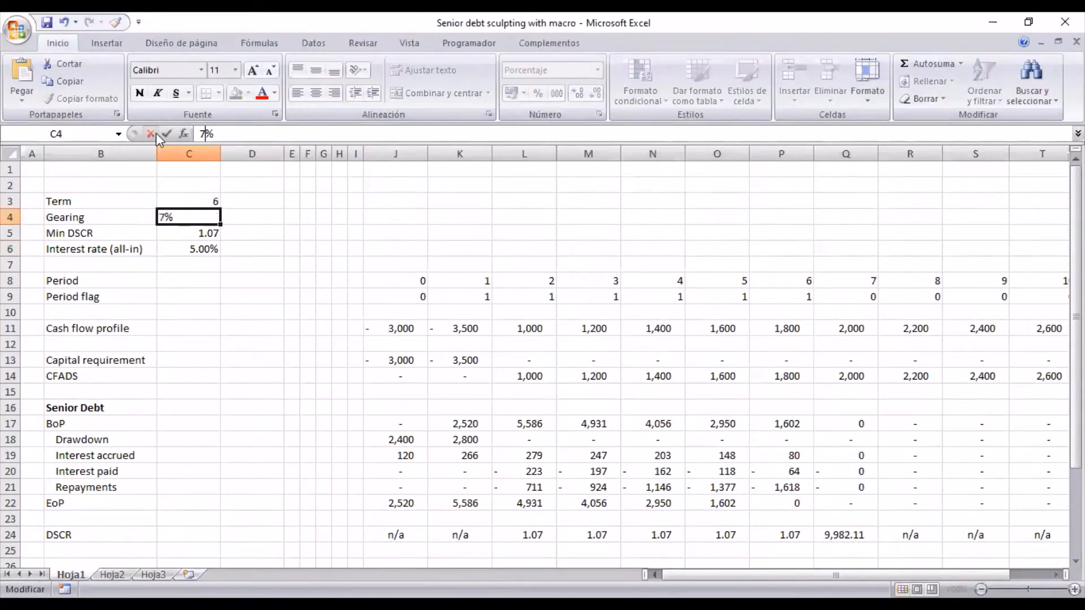
{"action": "key", "text": "Return"}
{"action": "scroll", "coordinate": [262, 320], "scroll_direction": "down", "scroll_amount": 3}
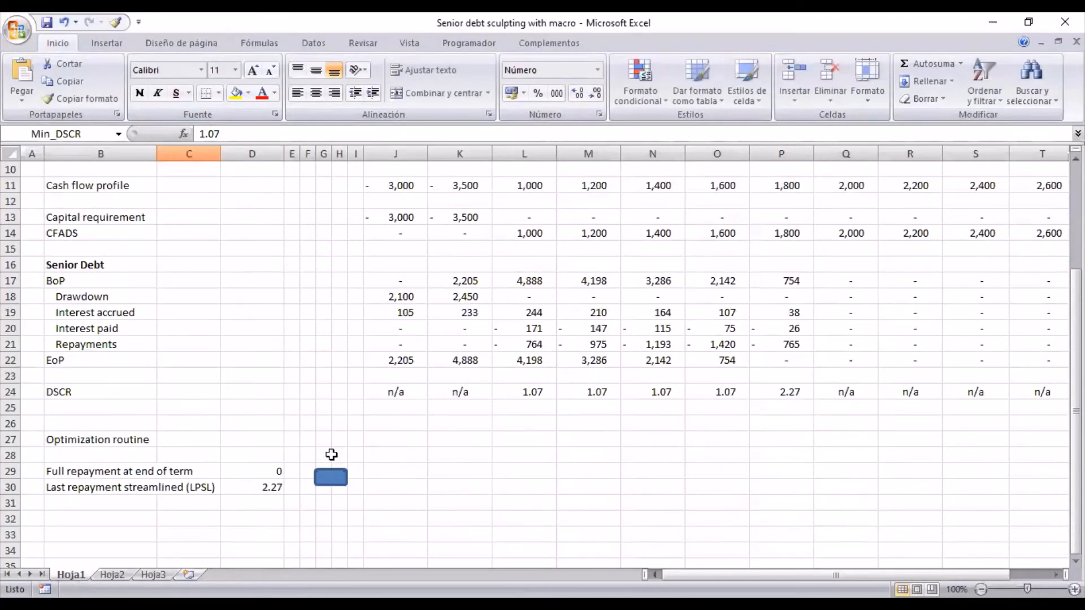
{"action": "left_click", "coordinate": [329, 473]}
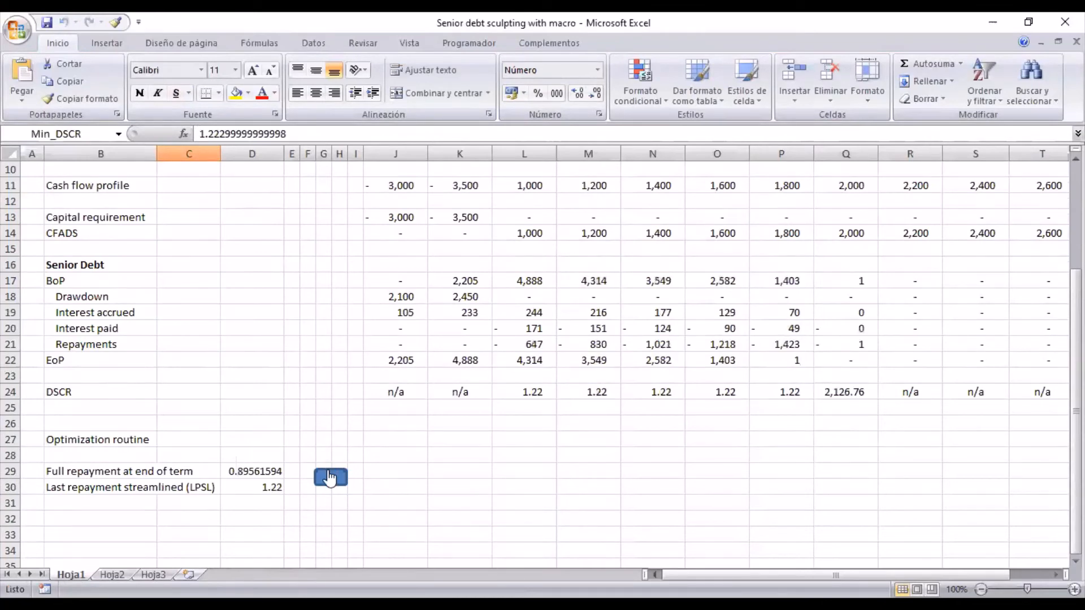
Step: Trim the excess decimals from the Min DSCR input so that it is 1.222, and check the DSCR row
{"action": "scroll", "coordinate": [311, 424], "scroll_direction": "up", "scroll_amount": 3}
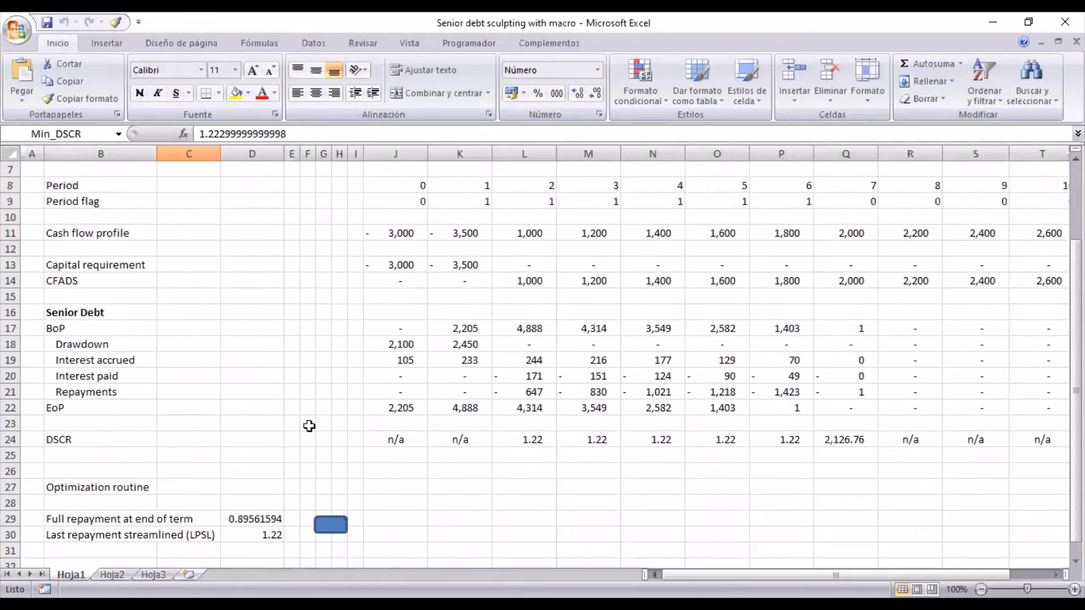
{"action": "left_click_drag", "start_coordinate": [226, 132], "coordinate": [288, 133]}
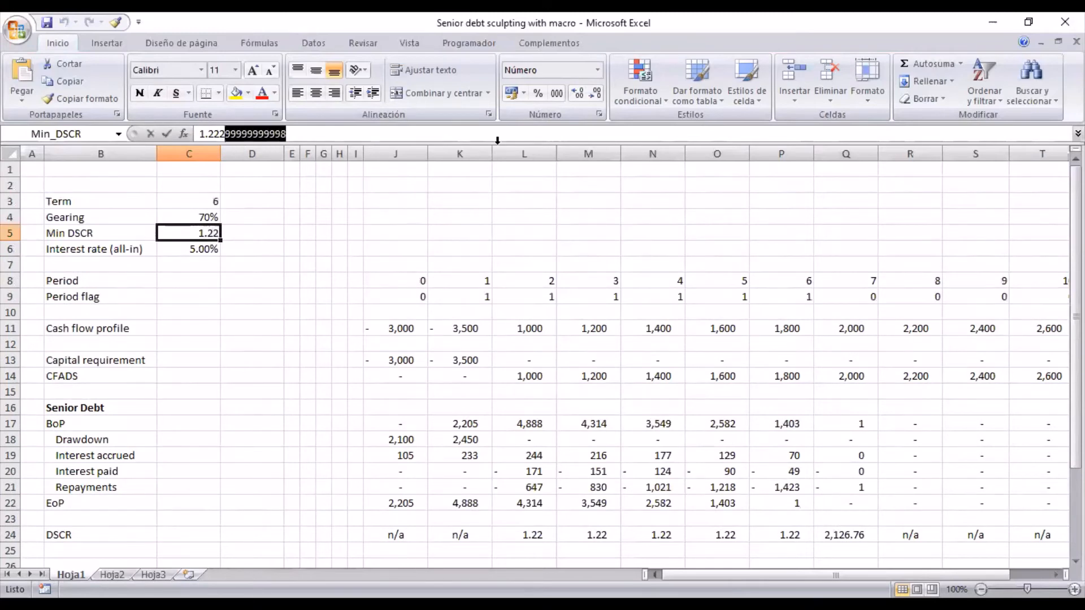
{"action": "key", "text": "Delete"}
{"action": "key", "text": "Return"}
{"action": "scroll", "coordinate": [566, 247], "scroll_direction": "down", "scroll_amount": 1}
{"action": "scroll", "coordinate": [566, 247], "scroll_direction": "down", "scroll_amount": 2}
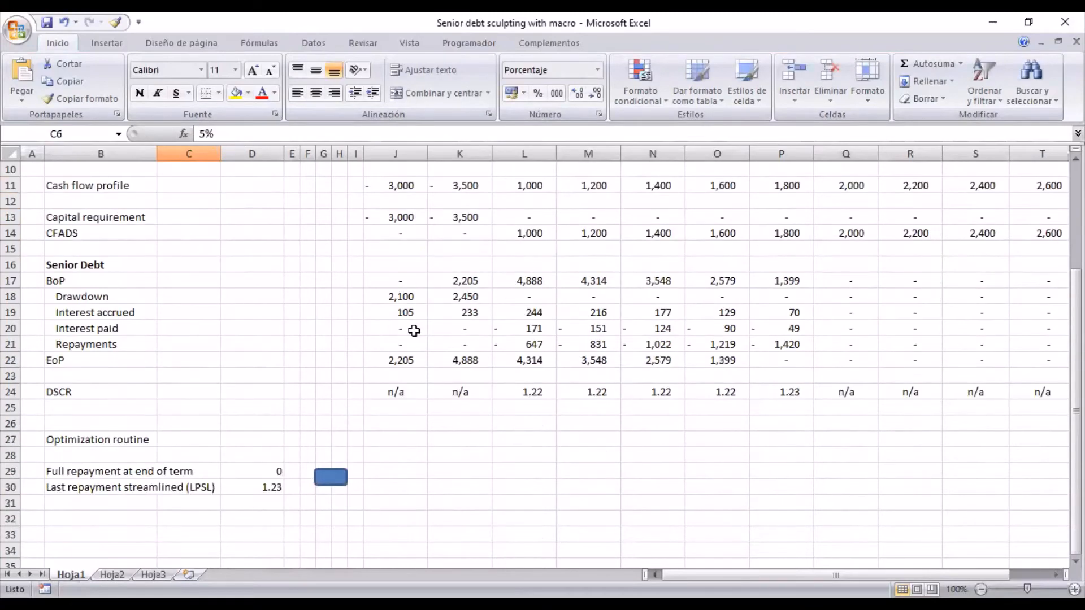
{"action": "scroll", "coordinate": [797, 379], "scroll_direction": "up", "scroll_amount": 3}
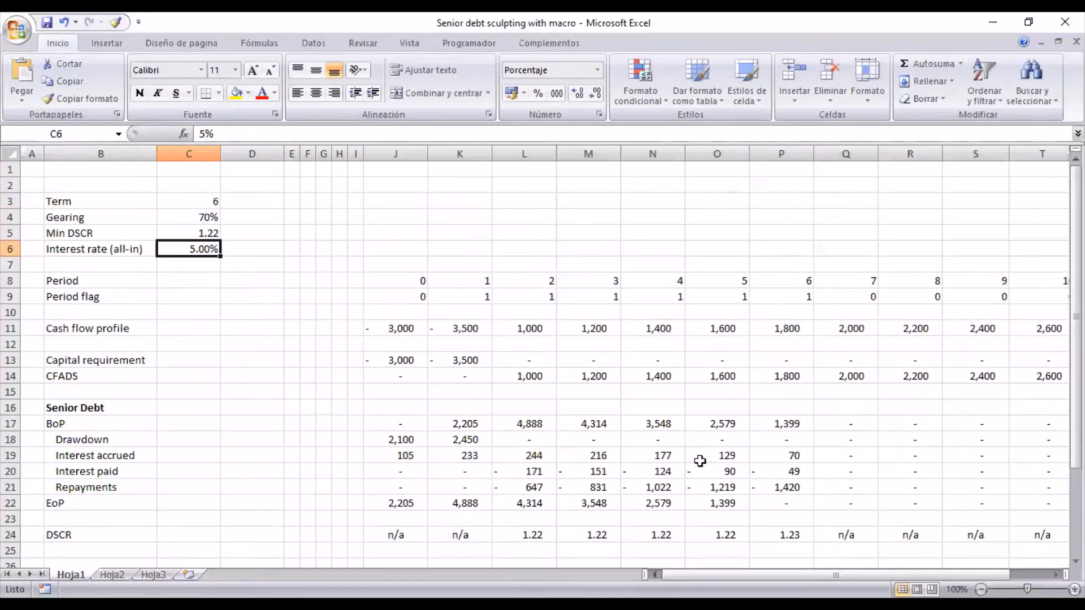
{"action": "left_click", "coordinate": [753, 534]}
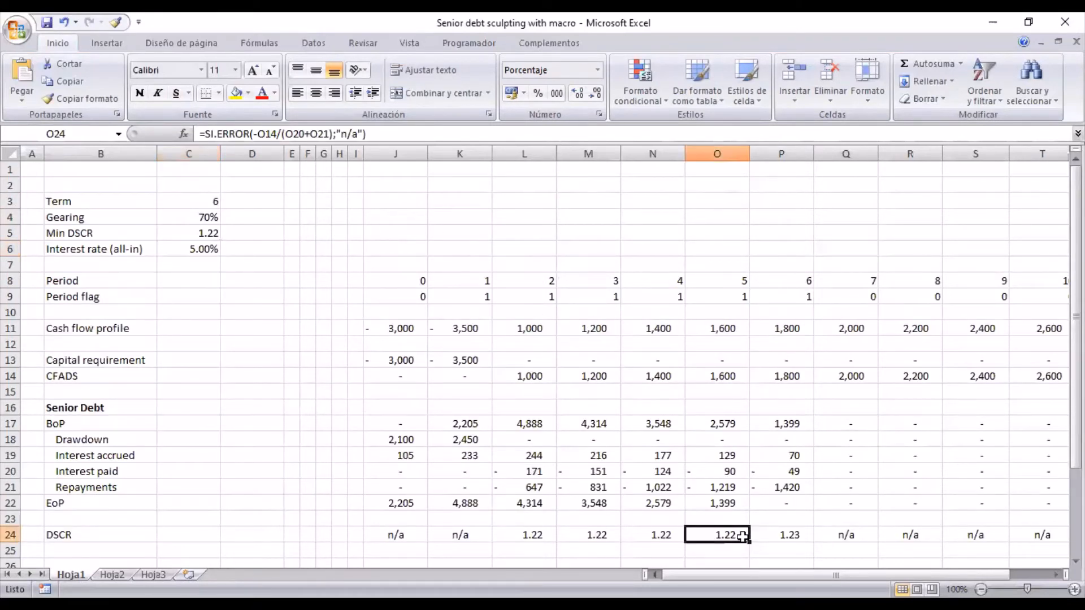
Step: Set the Term input to 8 and the Gearing input to 85%
{"action": "left_click", "coordinate": [218, 202]}
{"action": "left_click", "coordinate": [284, 136]}
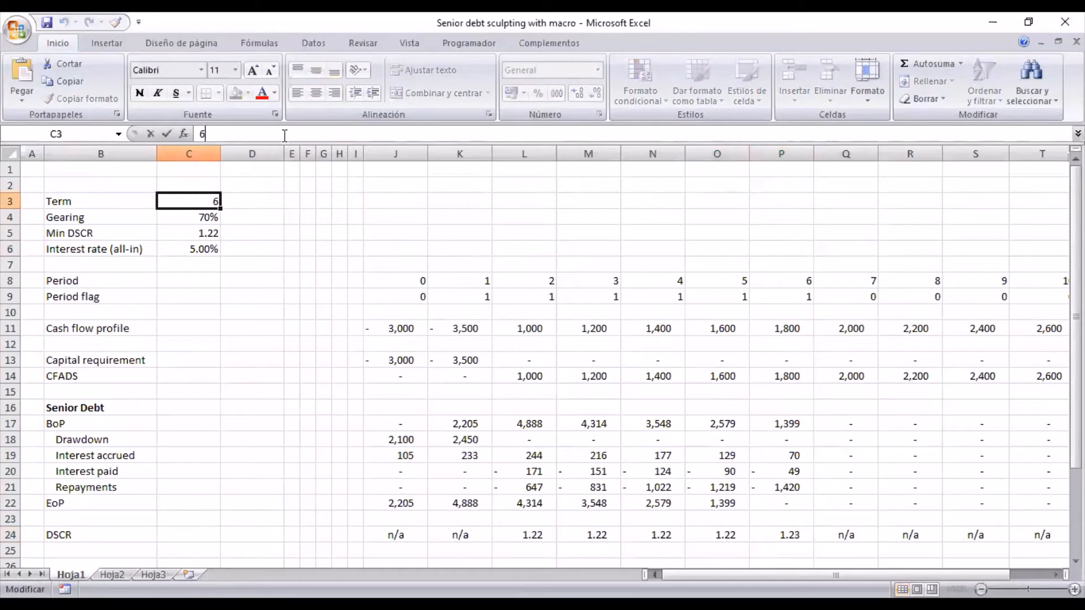
{"action": "key", "text": "BackSpace"}
{"action": "type", "text": "8"}
{"action": "left_click", "coordinate": [195, 214]}
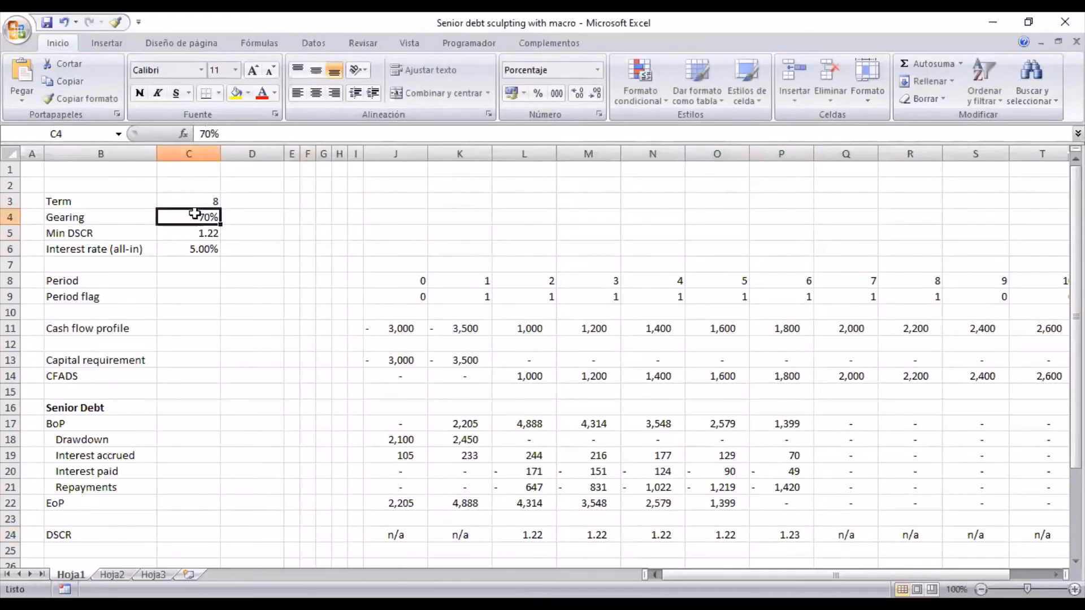
{"action": "double_click", "coordinate": [205, 134]}
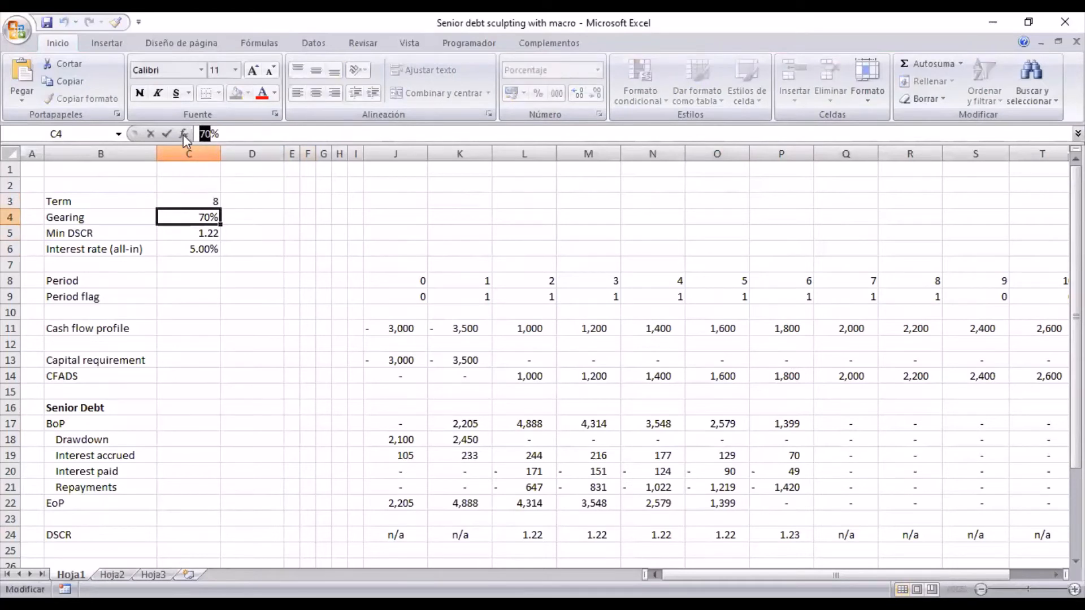
{"action": "type", "text": "8"}
{"action": "key", "text": "Return"}
{"action": "scroll", "coordinate": [226, 221], "scroll_direction": "down", "scroll_amount": 2}
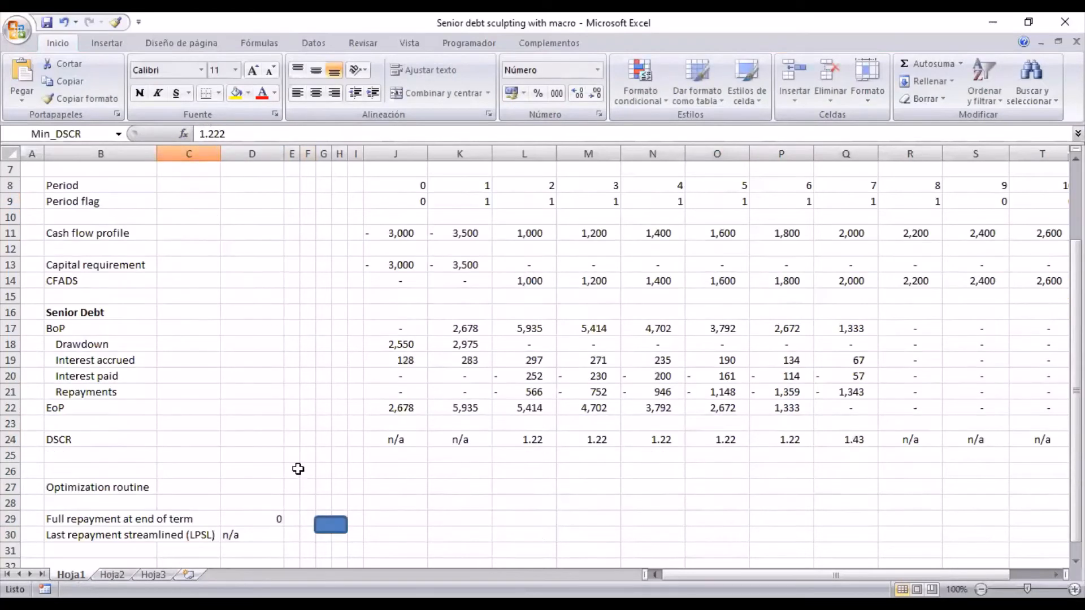
Step: Run the optimization macro for these inputs and check the period 8 closing senior debt balance
{"action": "left_click", "coordinate": [330, 534]}
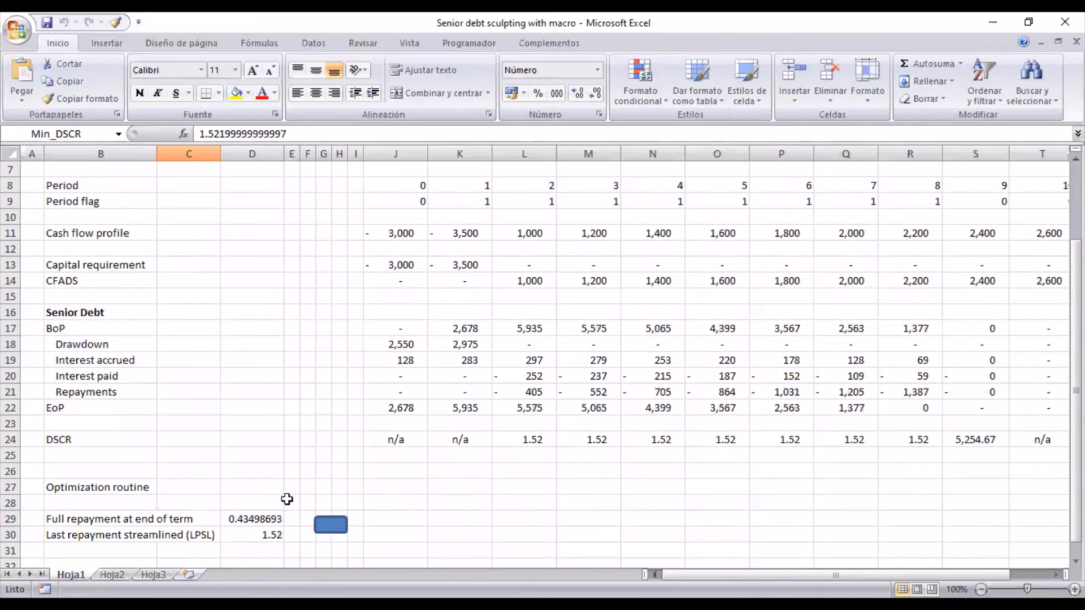
{"action": "scroll", "coordinate": [862, 407], "scroll_direction": "up", "scroll_amount": 2}
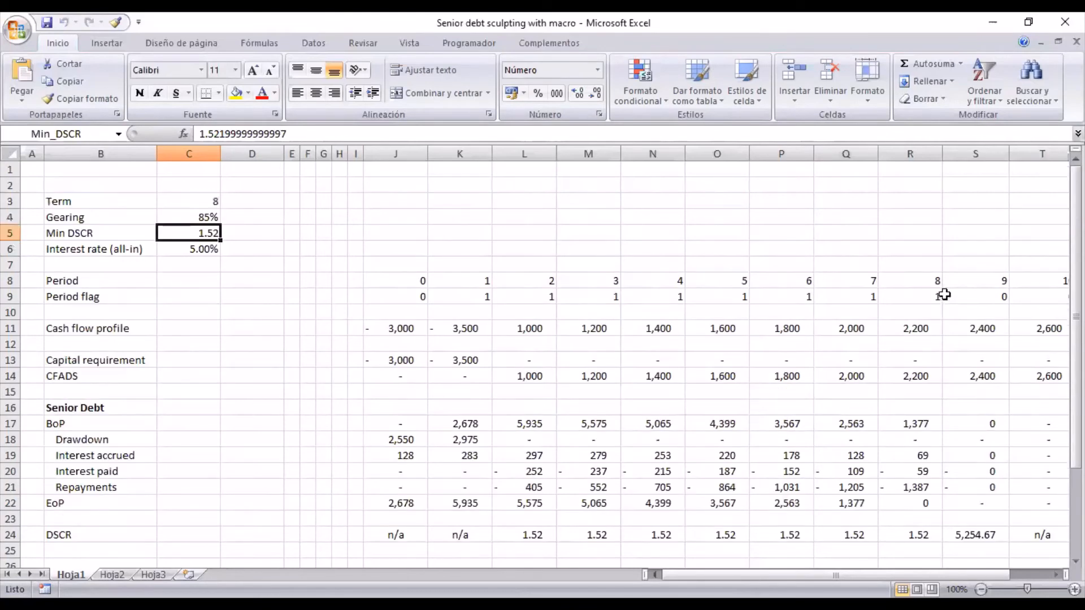
{"action": "scroll", "coordinate": [919, 289], "scroll_direction": "down", "scroll_amount": 2}
{"action": "left_click", "coordinate": [898, 408]}
{"action": "scroll", "coordinate": [469, 370], "scroll_direction": "down", "scroll_amount": 2}
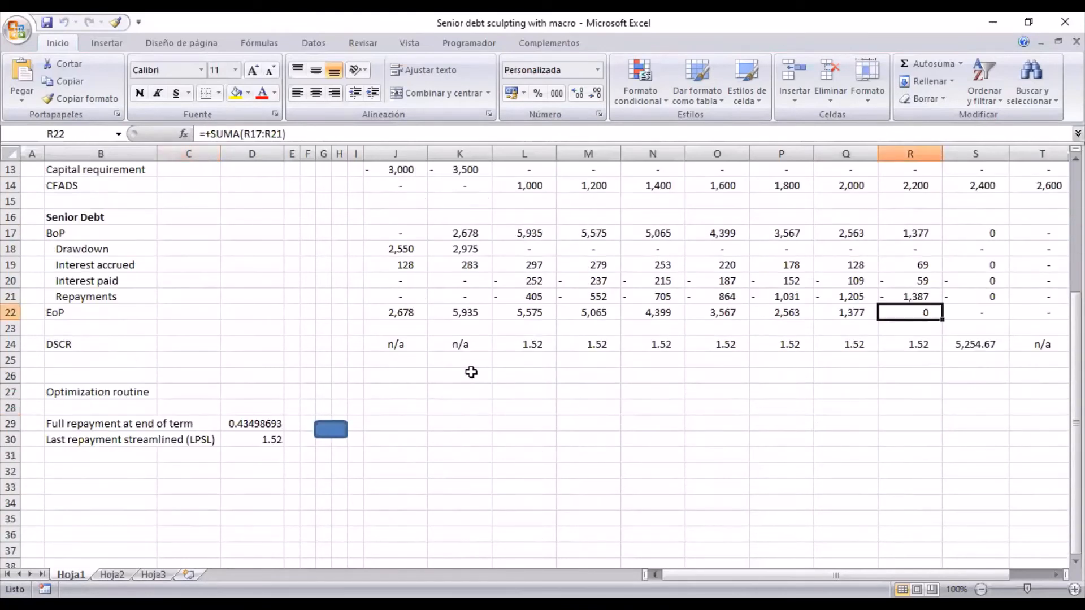
{"action": "scroll", "coordinate": [467, 370], "scroll_direction": "up", "scroll_amount": 4}
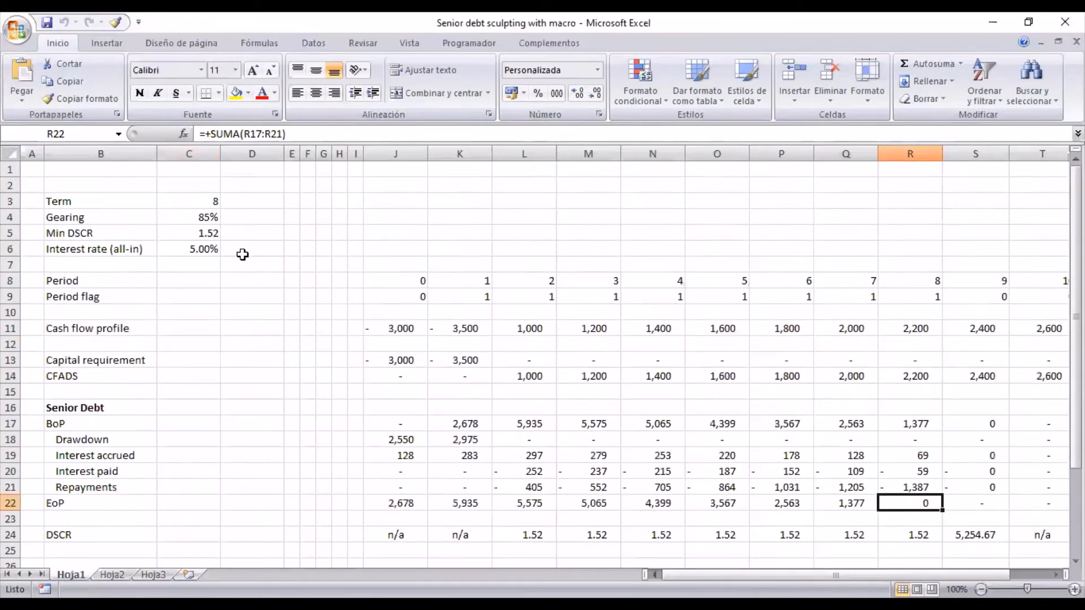
Step: Set the all-in interest rate to 10%
{"action": "scroll", "coordinate": [460, 308], "scroll_direction": "down", "scroll_amount": 1}
{"action": "left_click", "coordinate": [180, 202]}
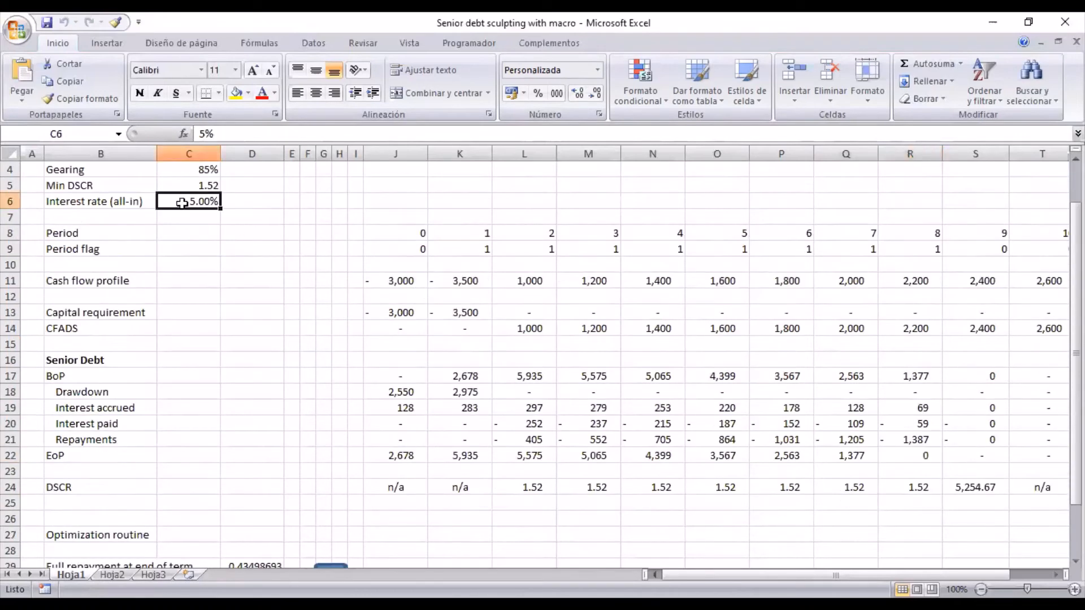
{"action": "type", "text": "10"}
{"action": "key", "text": "Return"}
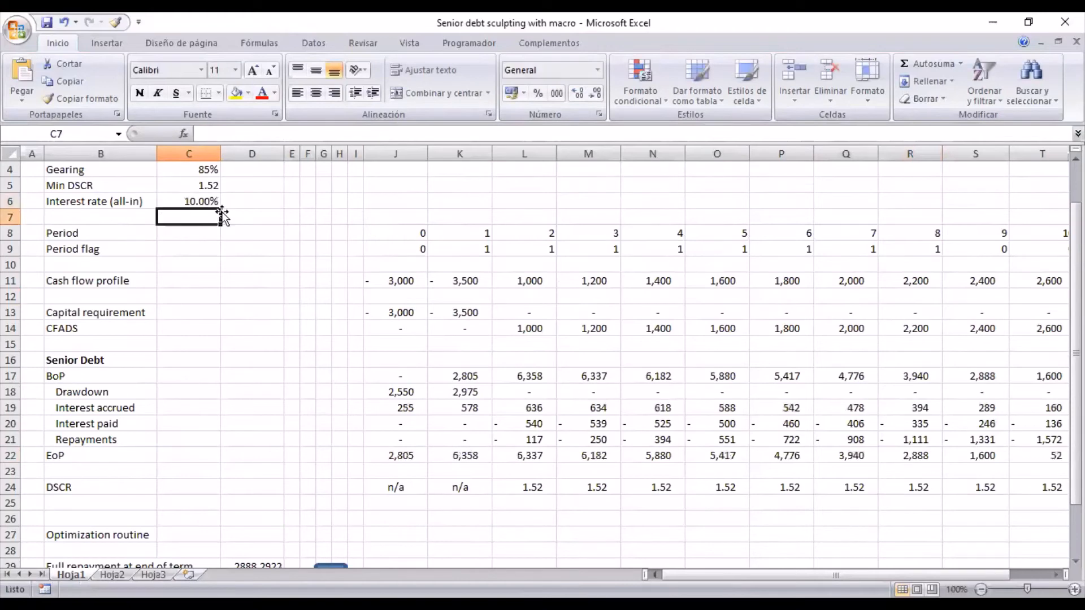
{"action": "scroll", "coordinate": [243, 294], "scroll_direction": "down", "scroll_amount": 3}
{"action": "scroll", "coordinate": [371, 414], "scroll_direction": "up", "scroll_amount": 2}
Step: Run the optimization macro at the new interest rate and check the period 8 DSCR and closing debt balance
{"action": "left_click", "coordinate": [330, 524]}
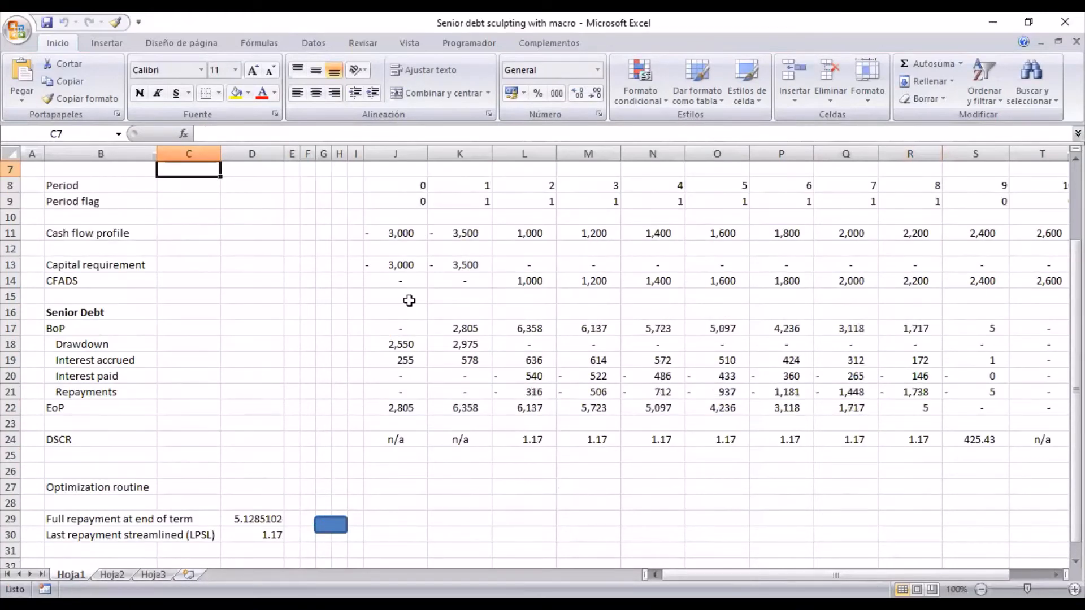
{"action": "scroll", "coordinate": [409, 300], "scroll_direction": "up", "scroll_amount": 2}
{"action": "scroll", "coordinate": [409, 300], "scroll_direction": "down", "scroll_amount": 2}
{"action": "left_click", "coordinate": [927, 440]}
{"action": "left_click", "coordinate": [902, 406]}
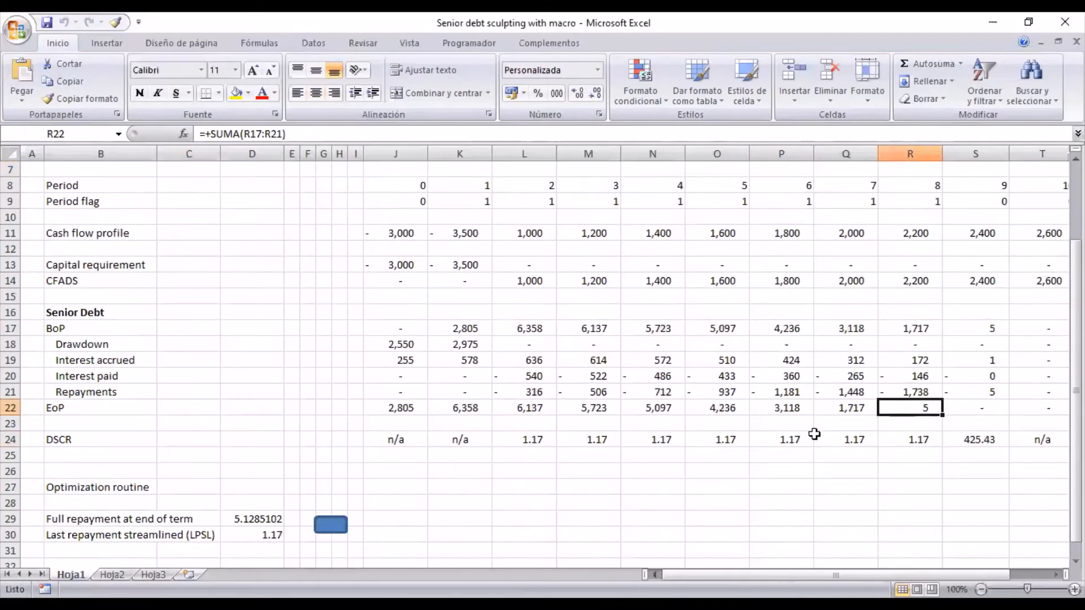
{"action": "scroll", "coordinate": [474, 410], "scroll_direction": "up", "scroll_amount": 2}
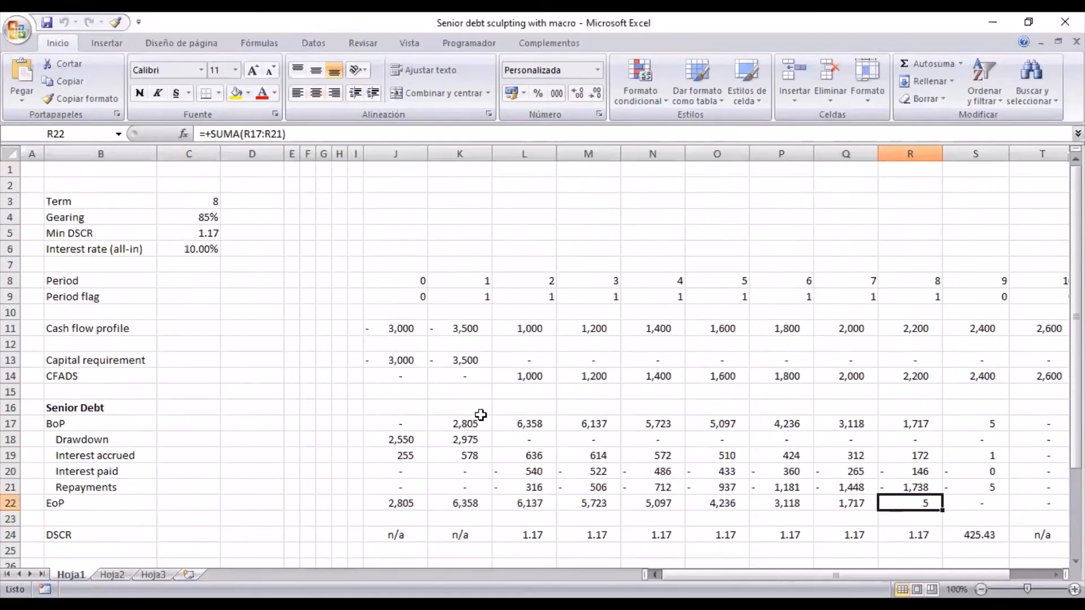
{"action": "scroll", "coordinate": [482, 415], "scroll_direction": "down", "scroll_amount": 2}
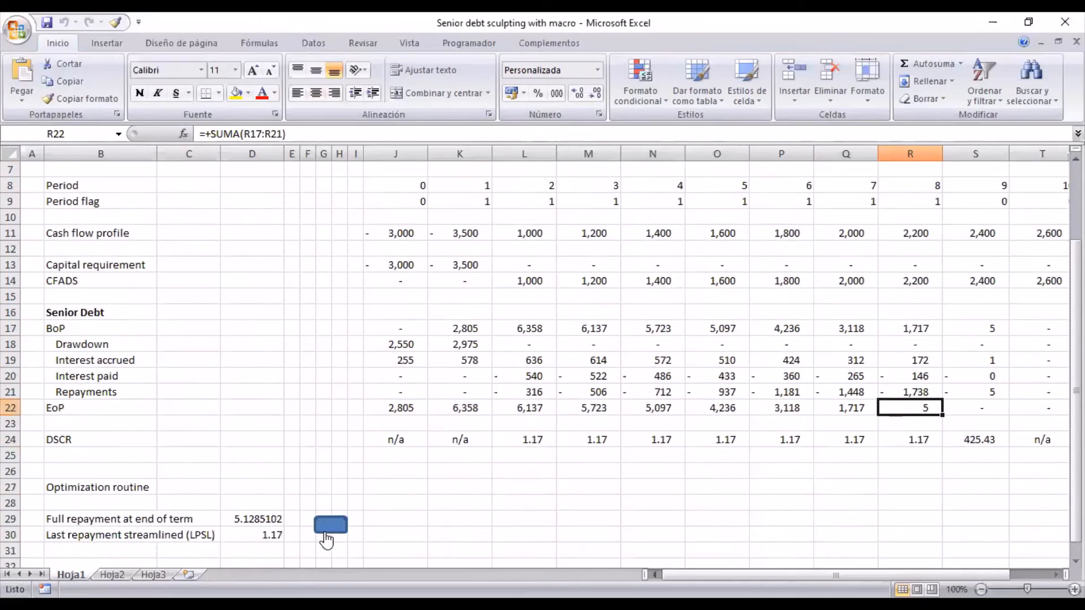
Step: Rerun the optimization macro several times to bring the period 8 closing balance closer to zero
{"action": "left_click", "coordinate": [331, 525]}
{"action": "left_click", "coordinate": [327, 529]}
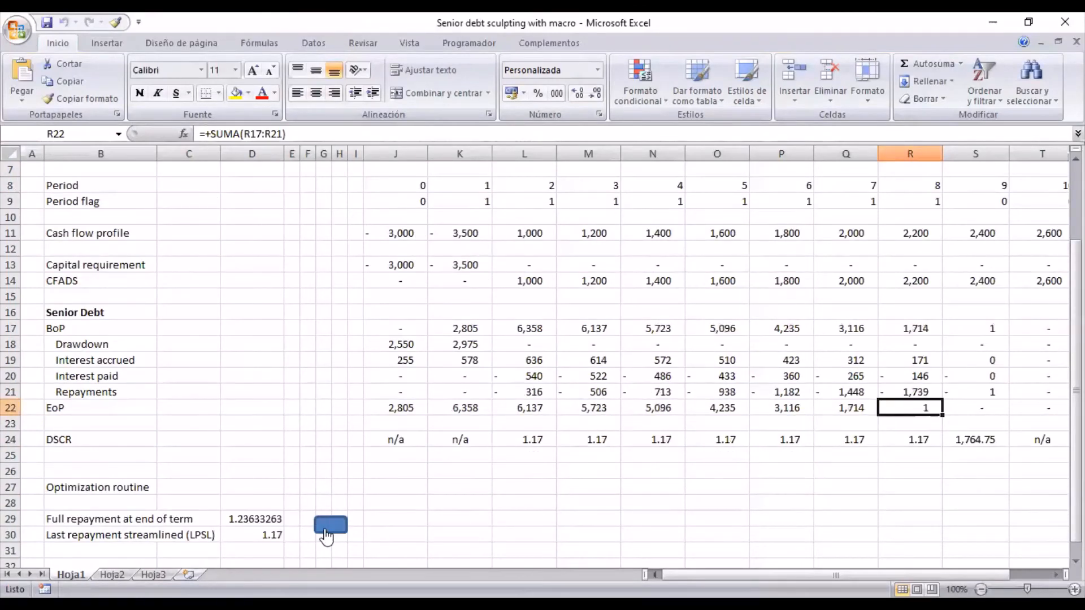
{"action": "left_click", "coordinate": [326, 528]}
{"action": "left_click", "coordinate": [326, 531]}
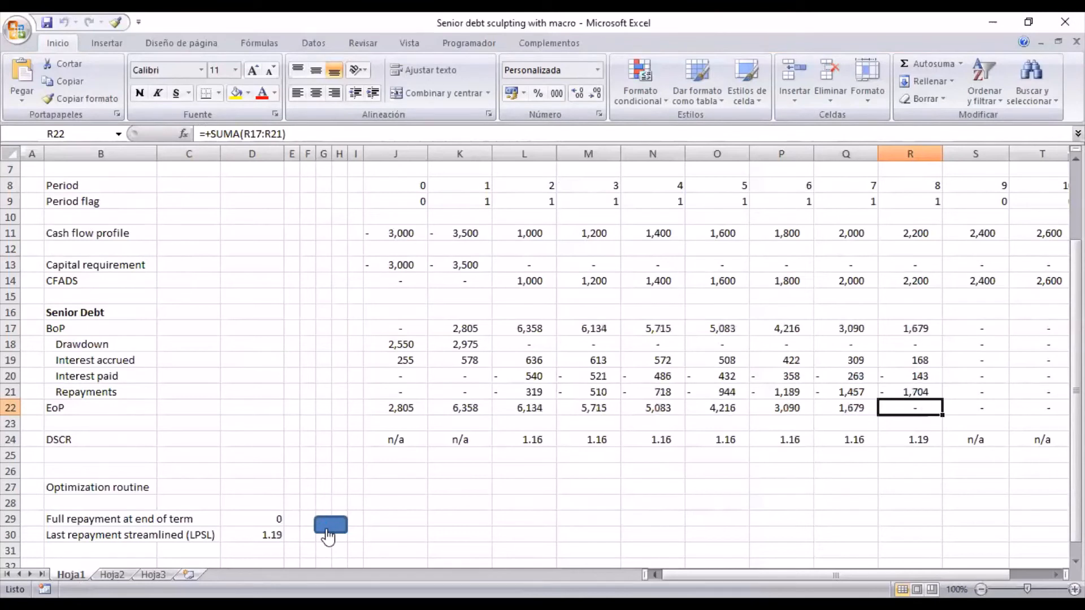
{"action": "left_click", "coordinate": [329, 527]}
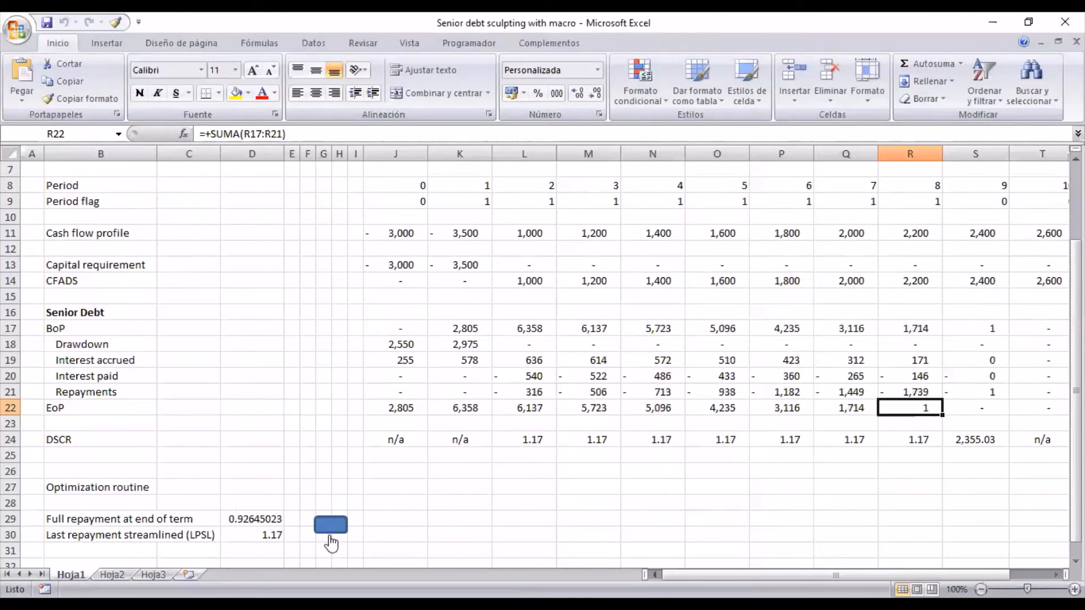
Step: Trim the Min DSCR input to 1.167 and check the repayment and DSCR figures
{"action": "scroll", "coordinate": [254, 348], "scroll_direction": "up", "scroll_amount": 2}
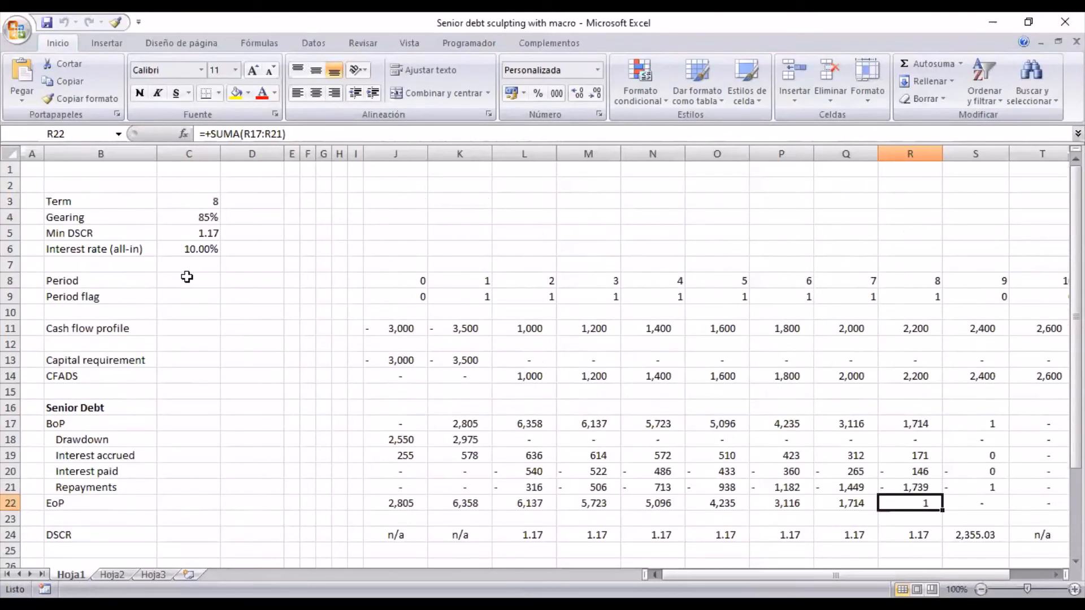
{"action": "left_click", "coordinate": [181, 233]}
{"action": "left_click_drag", "start_coordinate": [226, 134], "coordinate": [534, 150]}
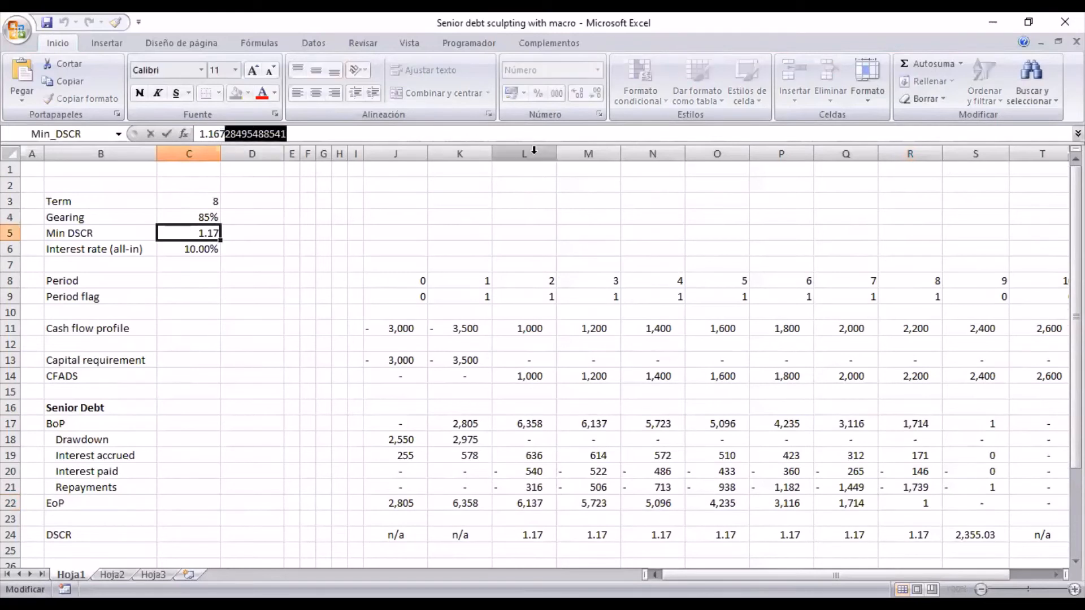
{"action": "key", "text": "Delete"}
{"action": "key", "text": "Return"}
{"action": "scroll", "coordinate": [616, 231], "scroll_direction": "down", "scroll_amount": 3}
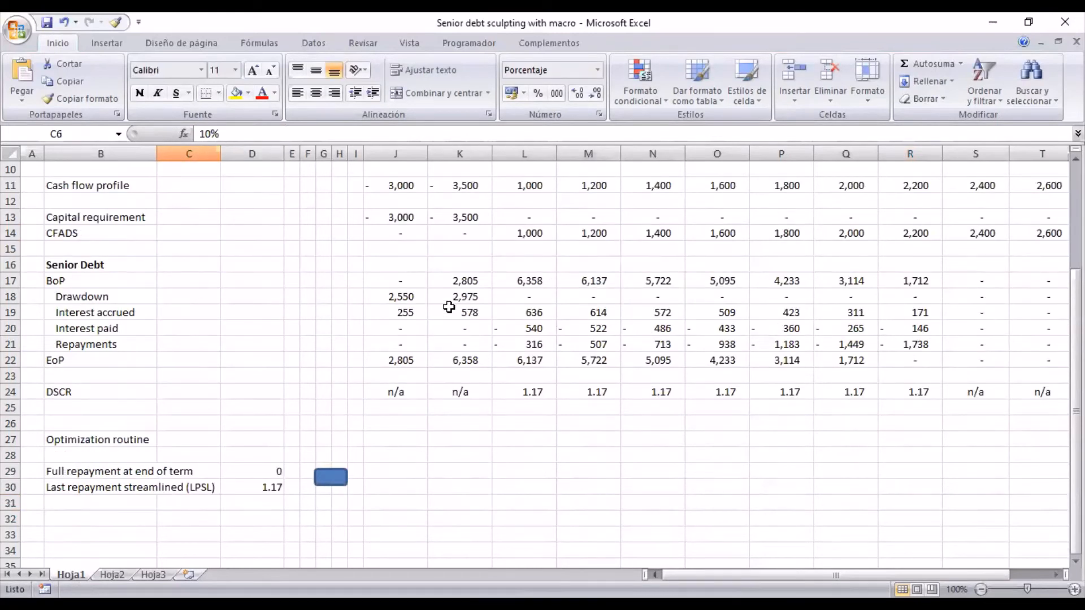
{"action": "scroll", "coordinate": [450, 307], "scroll_direction": "up", "scroll_amount": 1}
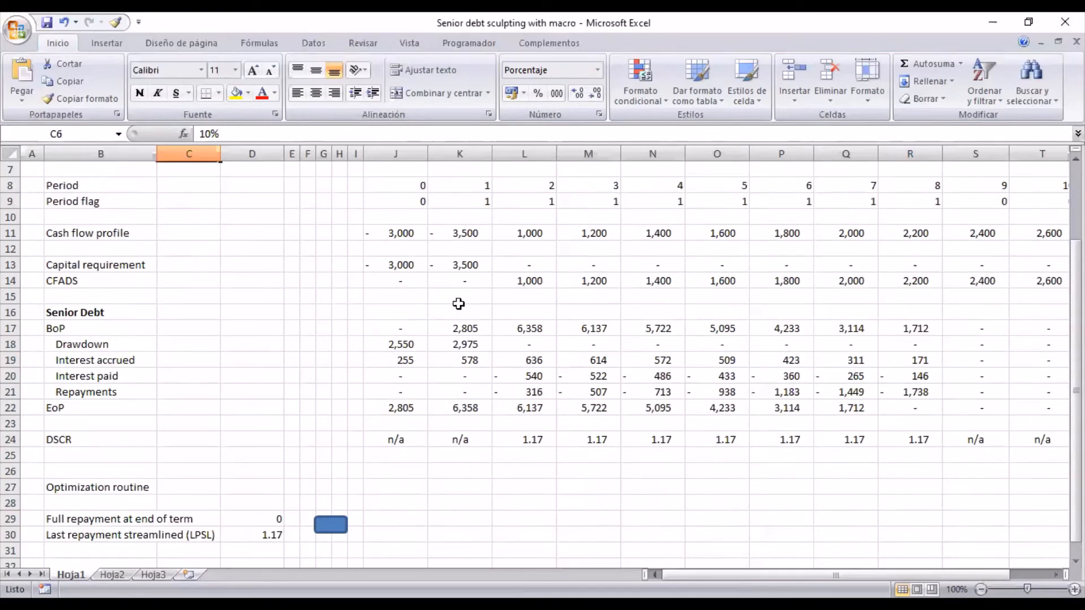
{"action": "scroll", "coordinate": [458, 304], "scroll_direction": "up", "scroll_amount": 1}
{"action": "scroll", "coordinate": [458, 304], "scroll_direction": "up", "scroll_amount": 1}
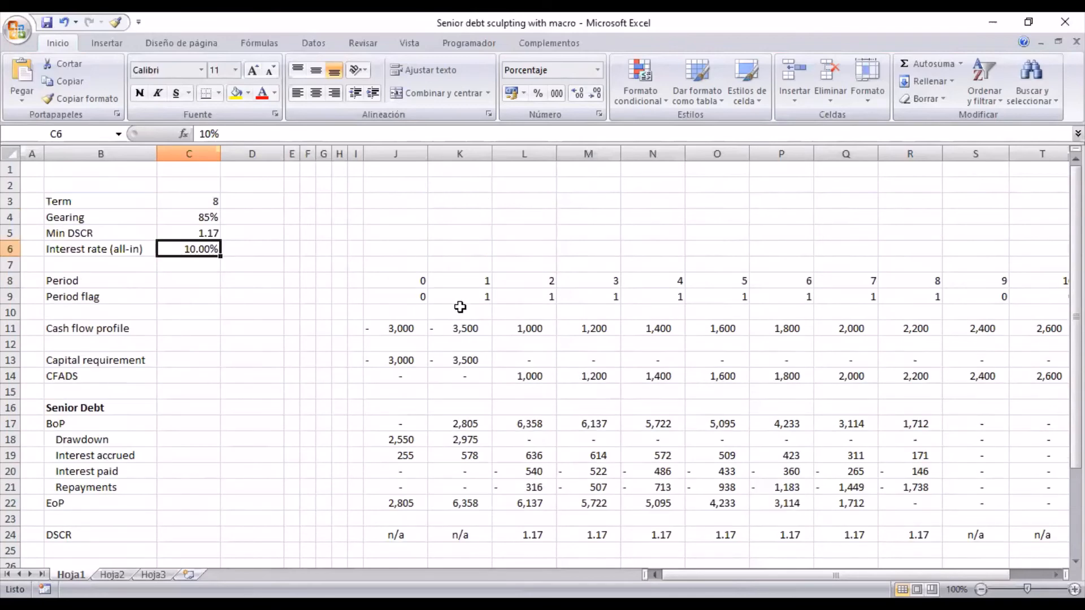
Step: Set the Term input to 9 and run the optimization macro, reviewing the resulting Min DSCR
{"action": "left_click", "coordinate": [214, 202]}
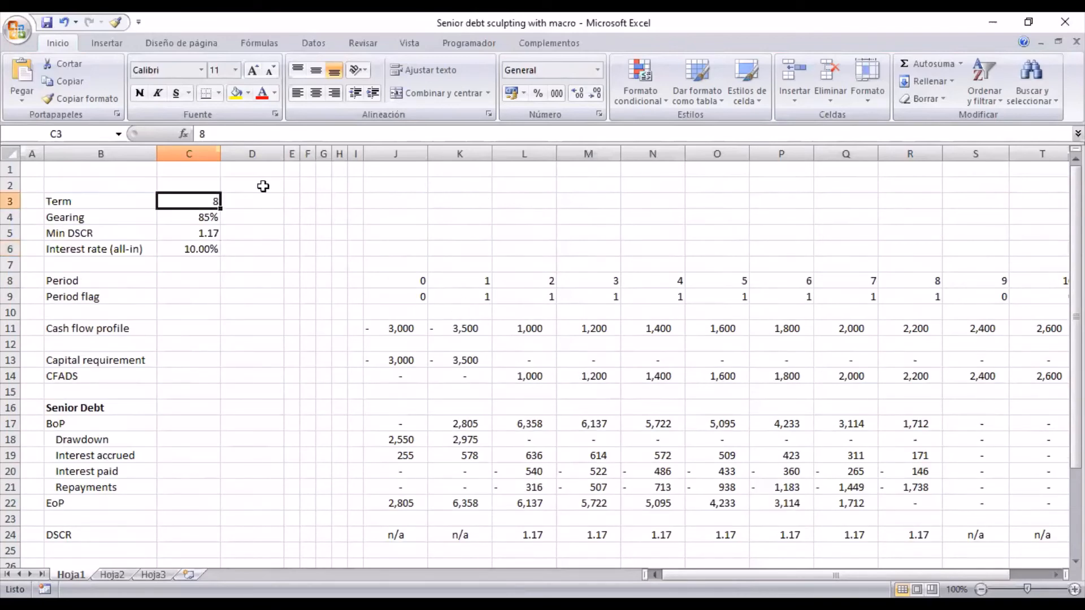
{"action": "key", "text": "Down"}
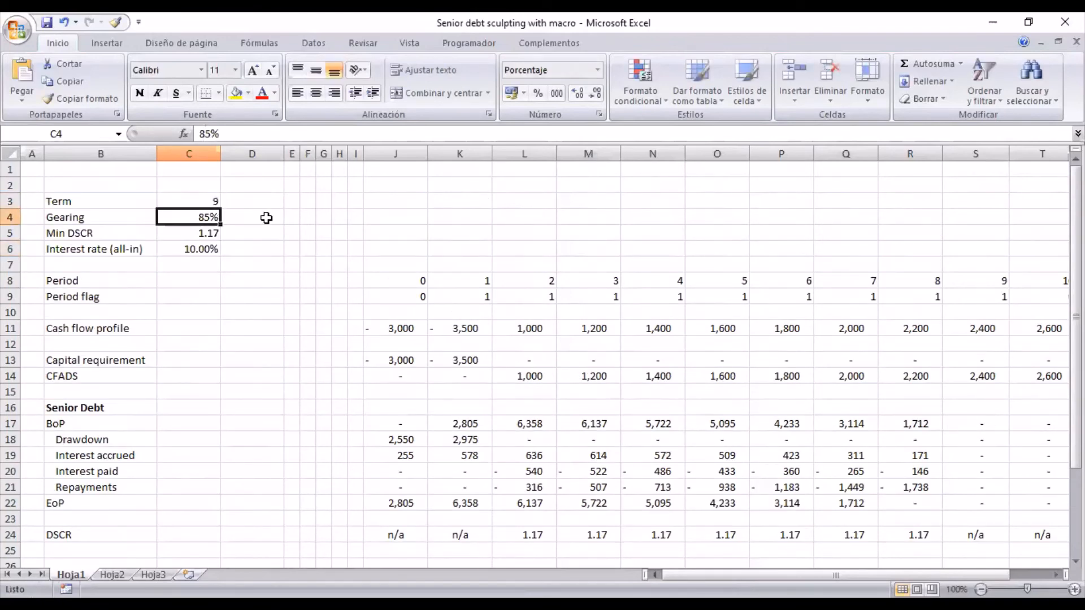
{"action": "scroll", "coordinate": [252, 332], "scroll_direction": "down", "scroll_amount": 3}
{"action": "left_click", "coordinate": [332, 476]}
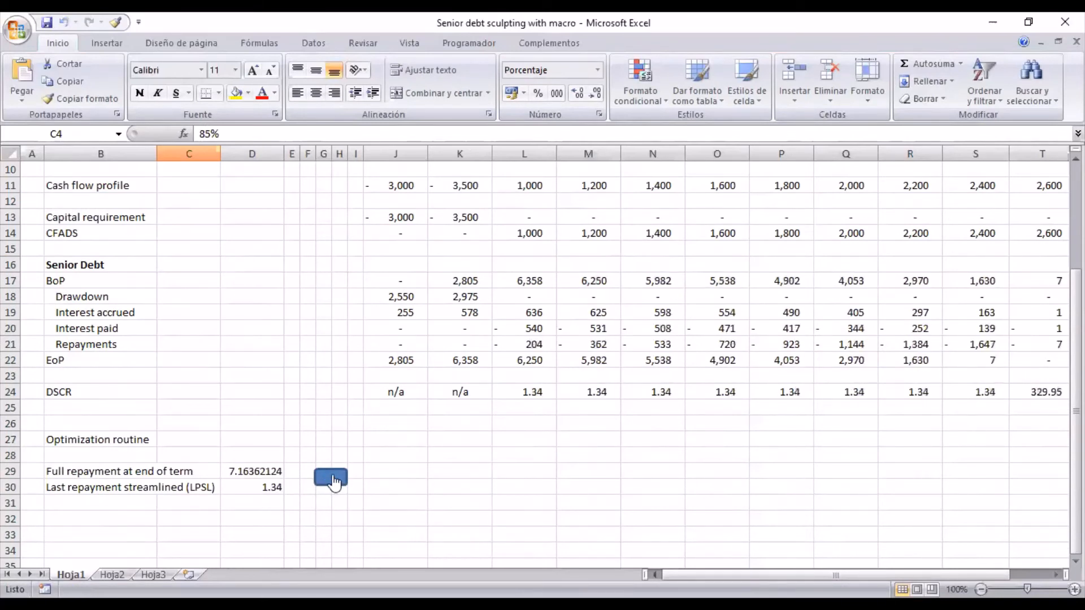
{"action": "scroll", "coordinate": [266, 316], "scroll_direction": "up", "scroll_amount": 3}
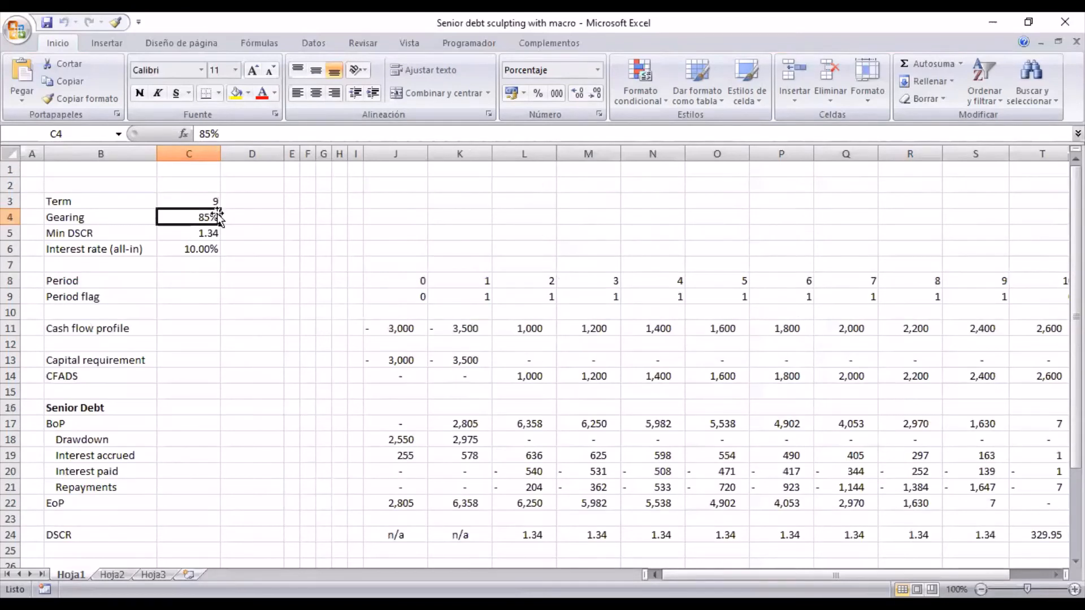
Step: Trim the Min DSCR input to 1.343 and check the repayments, closing balances and DSCR of the 9-period term
{"action": "left_click", "coordinate": [194, 233]}
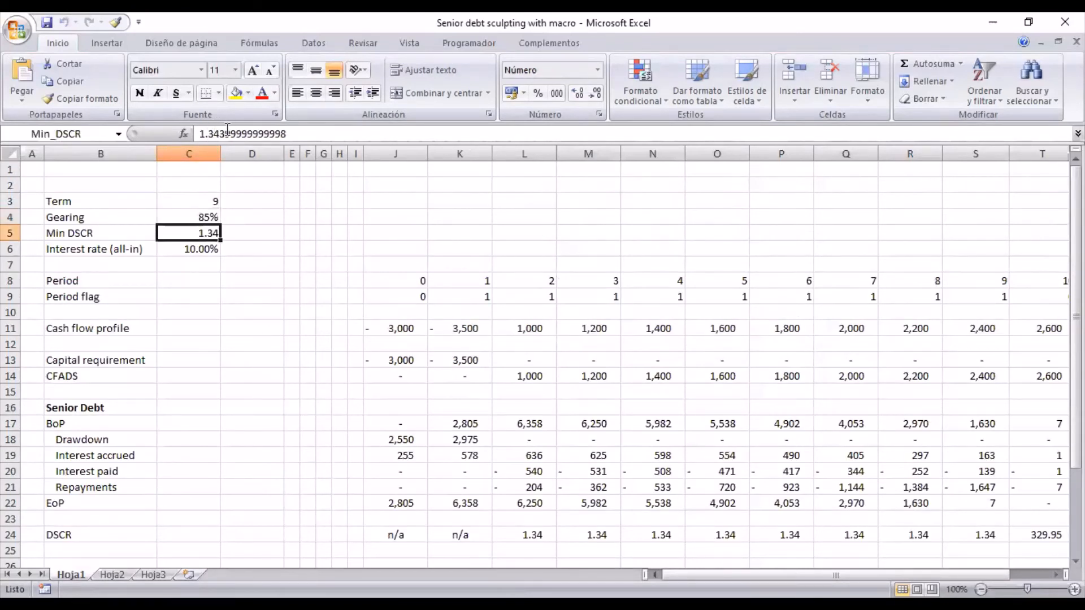
{"action": "left_click_drag", "start_coordinate": [228, 133], "coordinate": [288, 133]}
{"action": "key", "text": "Delete"}
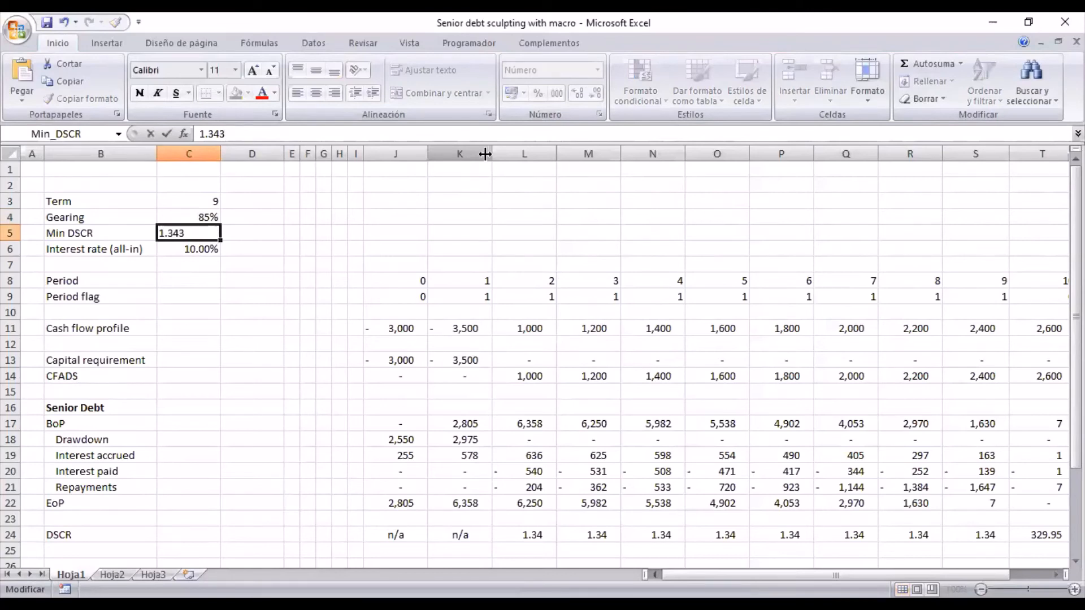
{"action": "key", "text": "Return"}
{"action": "scroll", "coordinate": [552, 281], "scroll_direction": "down", "scroll_amount": 2}
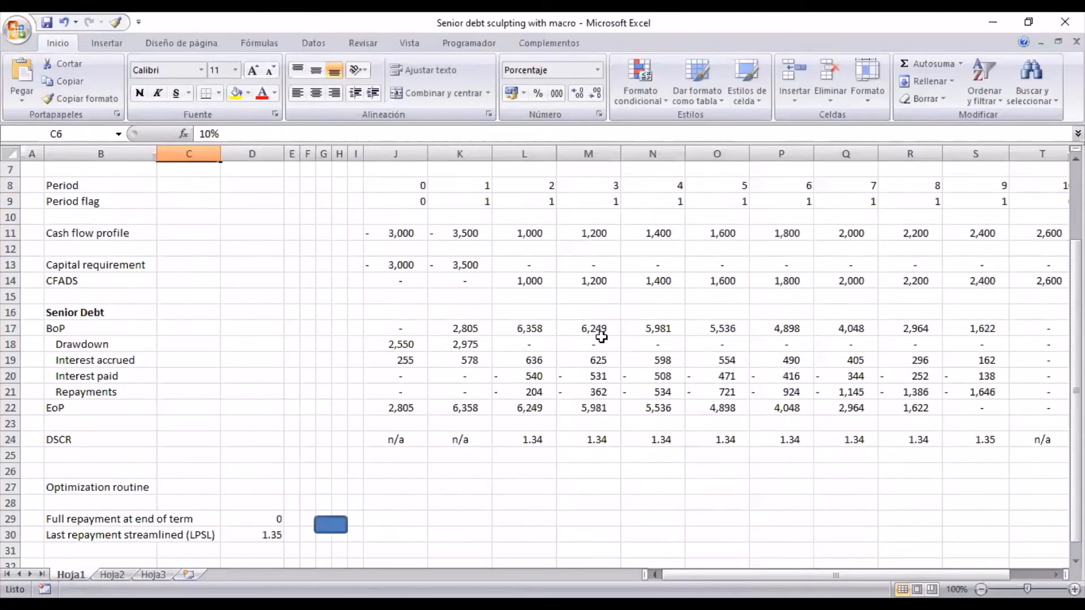
{"action": "scroll", "coordinate": [1008, 416], "scroll_direction": "up", "scroll_amount": 2}
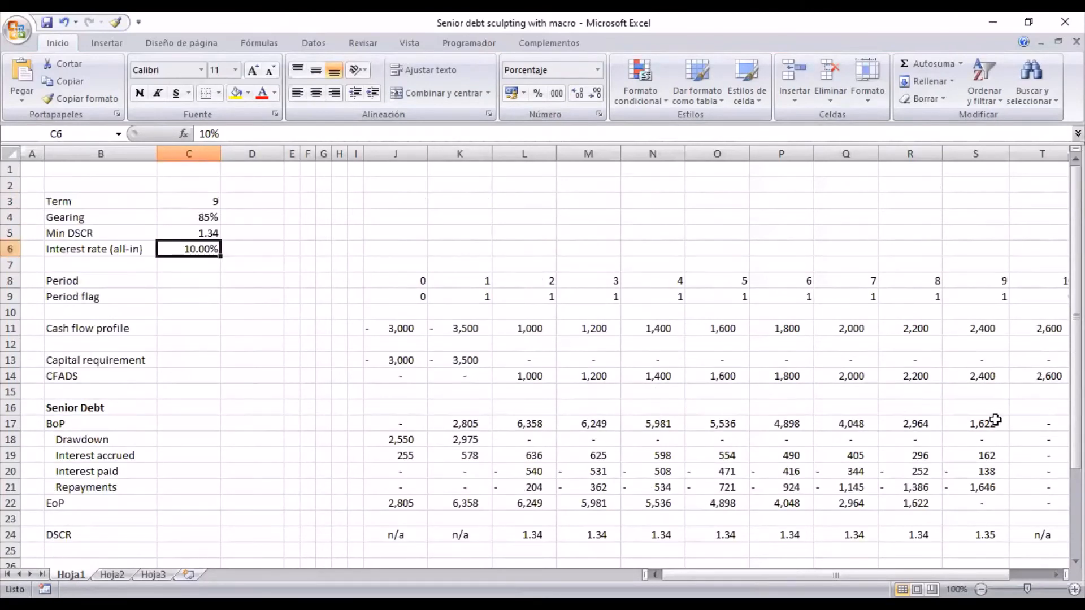
{"action": "scroll", "coordinate": [995, 420], "scroll_direction": "down", "scroll_amount": 2}
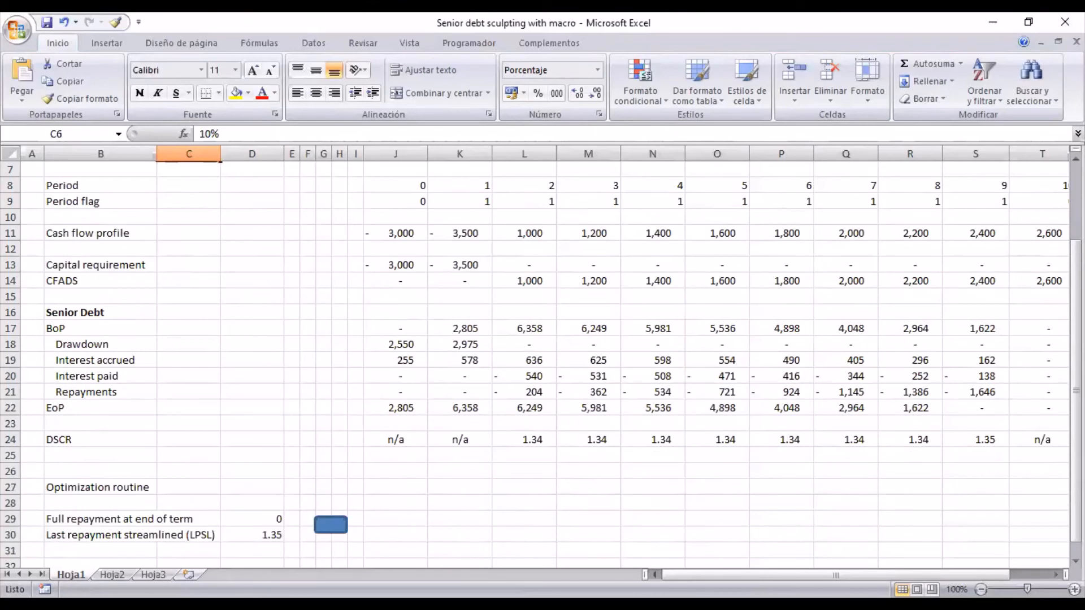
Step: Switch to the Visual Basic editor and add the line Application.ScreenUpdating = False before the GoalSeek line in SnrDebtOptim
{"action": "key", "text": "alt+Tab"}
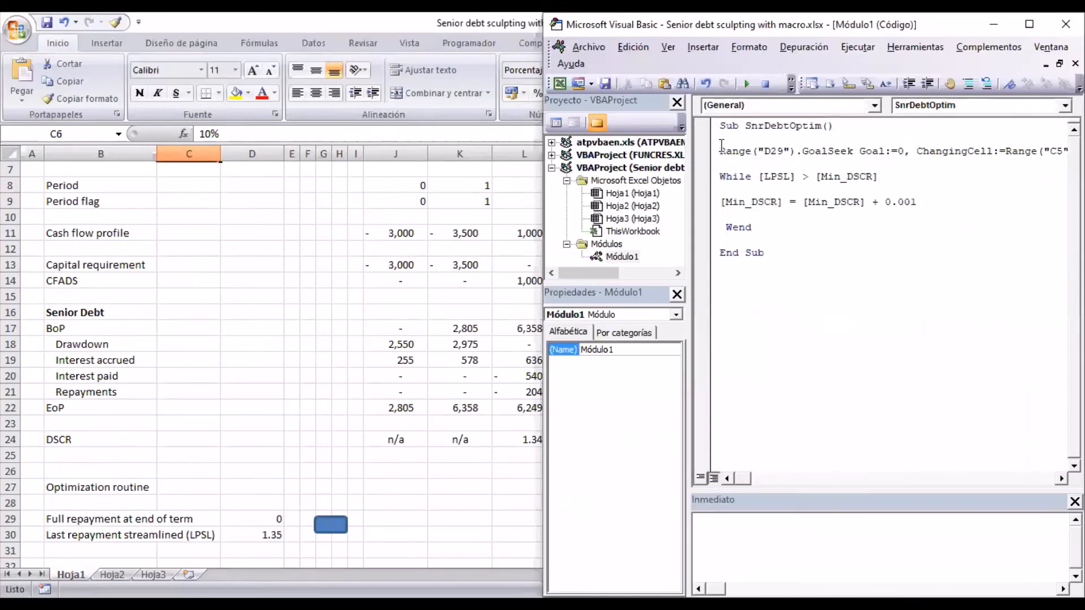
{"action": "key", "text": "Return"}
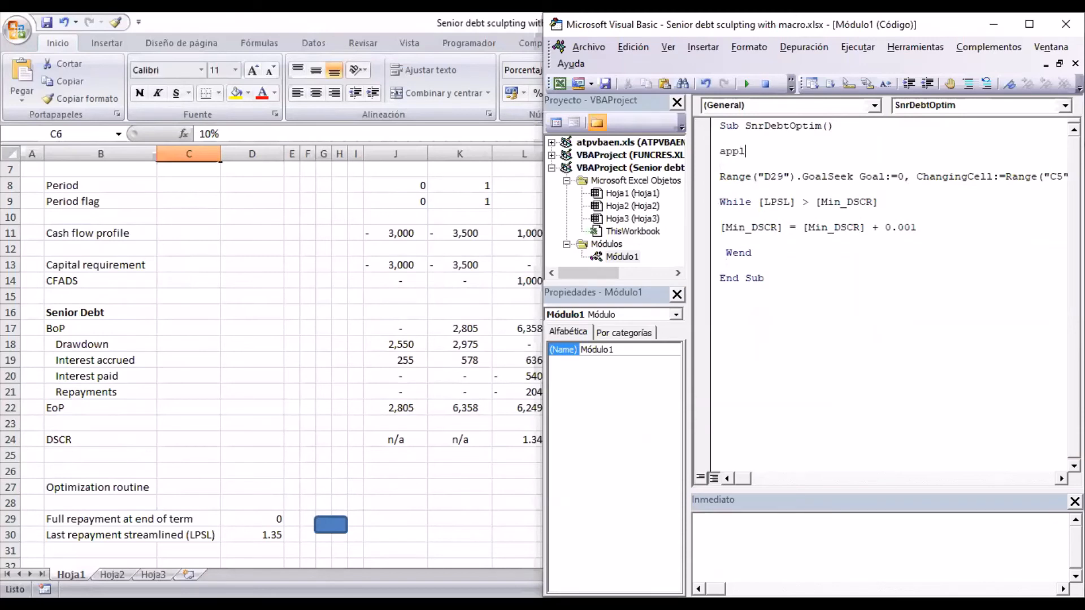
{"action": "type", "text": "application."}
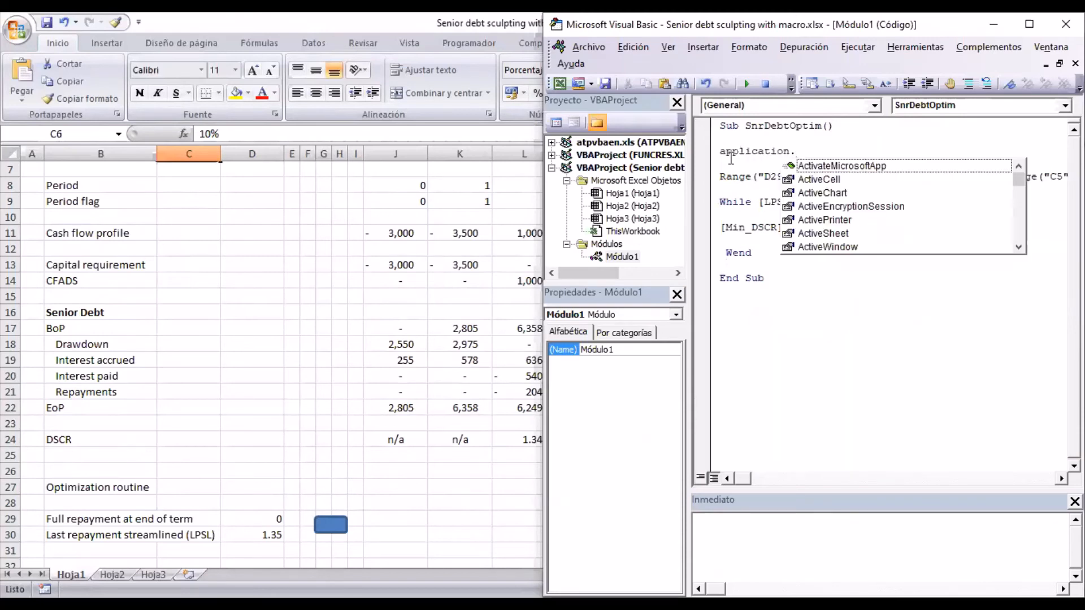
{"action": "type", "text": "sc"}
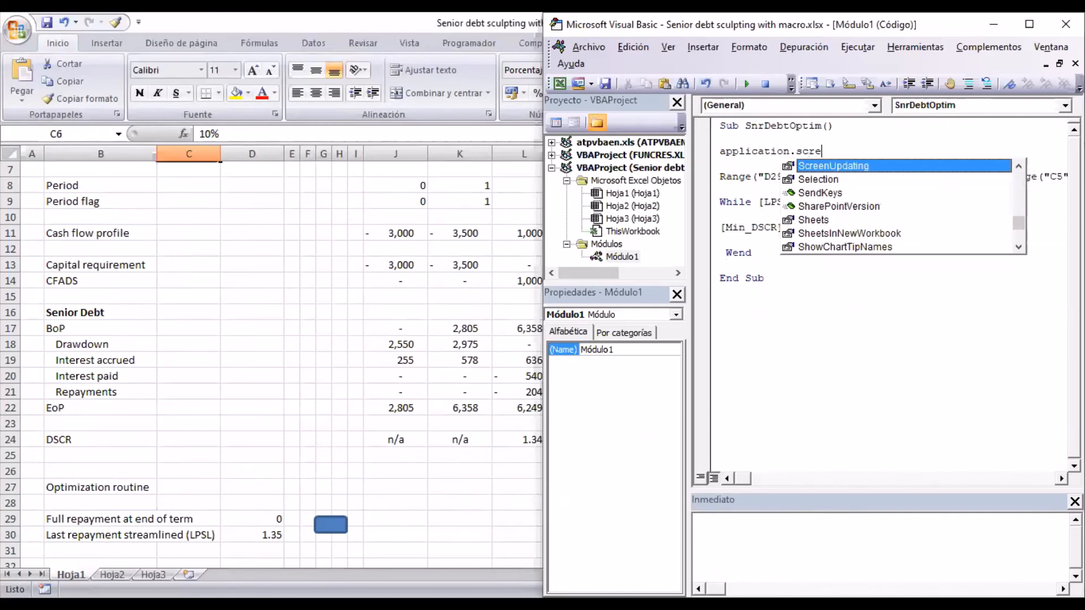
{"action": "type", "text": "re"}
{"action": "key", "text": "Return"}
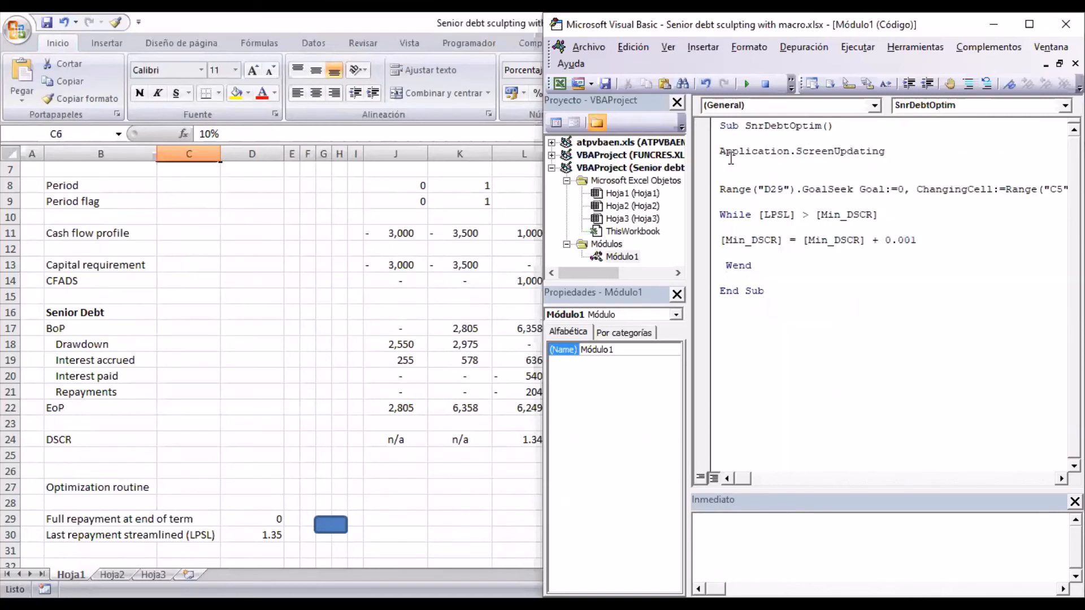
{"action": "type", "text": "="}
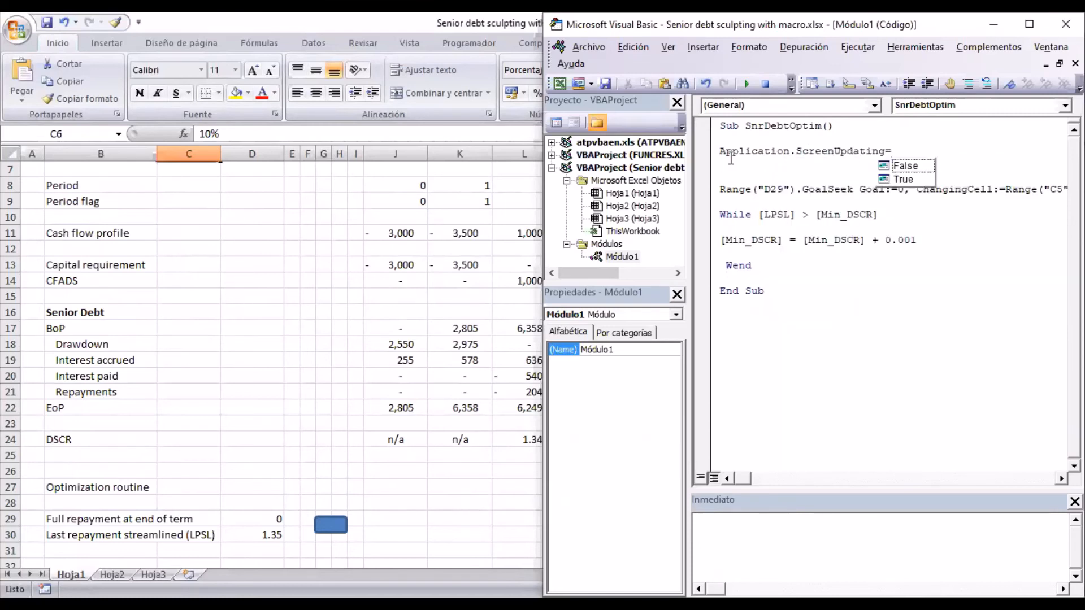
{"action": "type", "text": "f"}
{"action": "key", "text": "Return"}
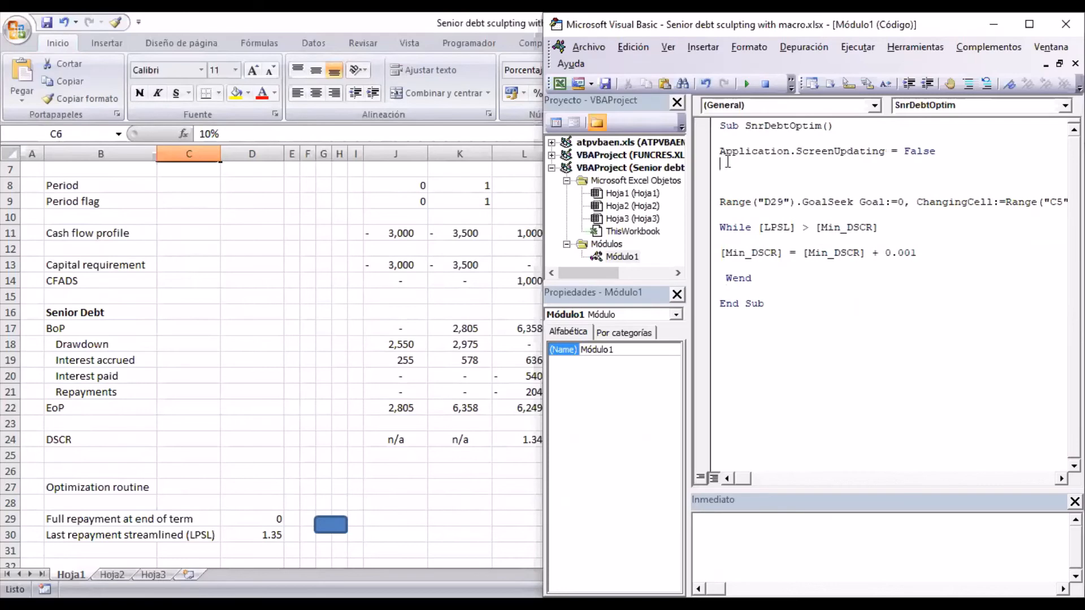
{"action": "key", "text": "Delete"}
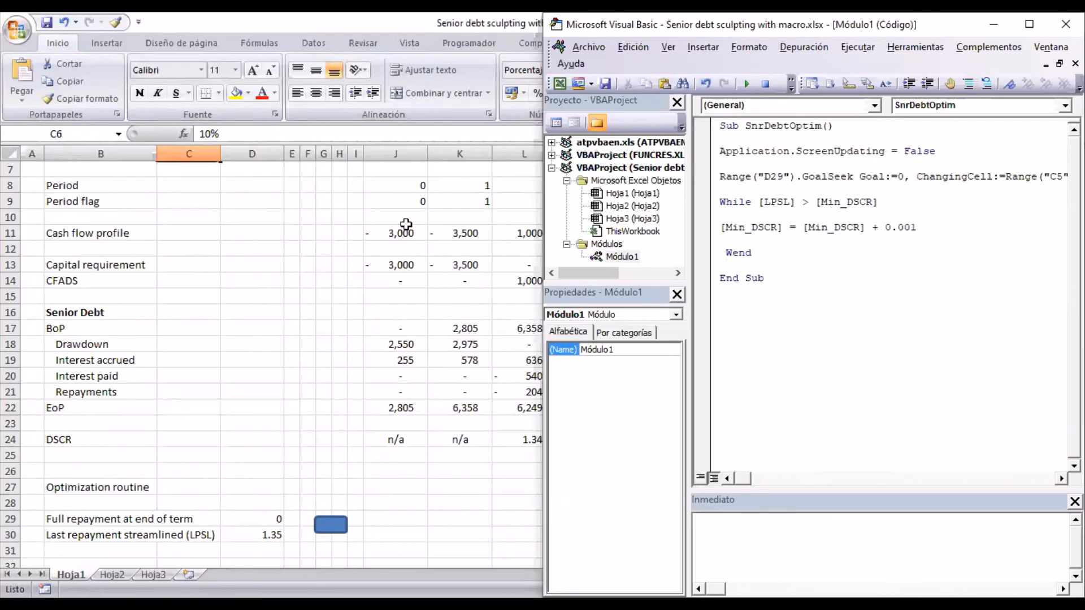
Step: Back in the worksheet, set the Term input to 6, run the optimization macro and check the Min DSCR
{"action": "left_click", "coordinate": [405, 225]}
{"action": "scroll", "coordinate": [226, 198], "scroll_direction": "up", "scroll_amount": 2}
{"action": "left_click", "coordinate": [198, 200]}
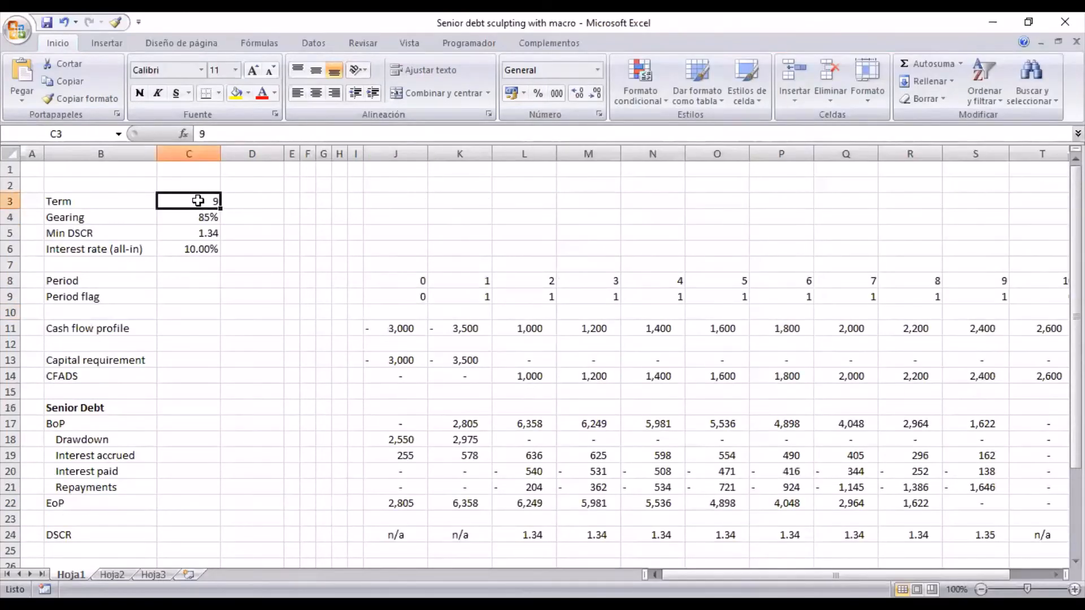
{"action": "key", "text": "Down"}
{"action": "scroll", "coordinate": [225, 276], "scroll_direction": "down", "scroll_amount": 3}
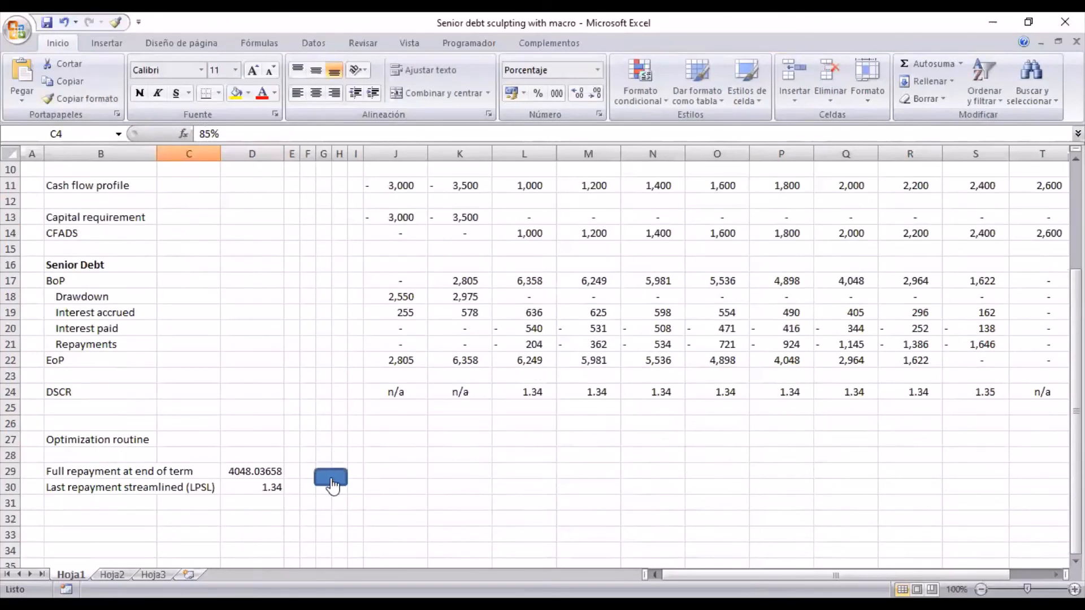
{"action": "left_click", "coordinate": [331, 480]}
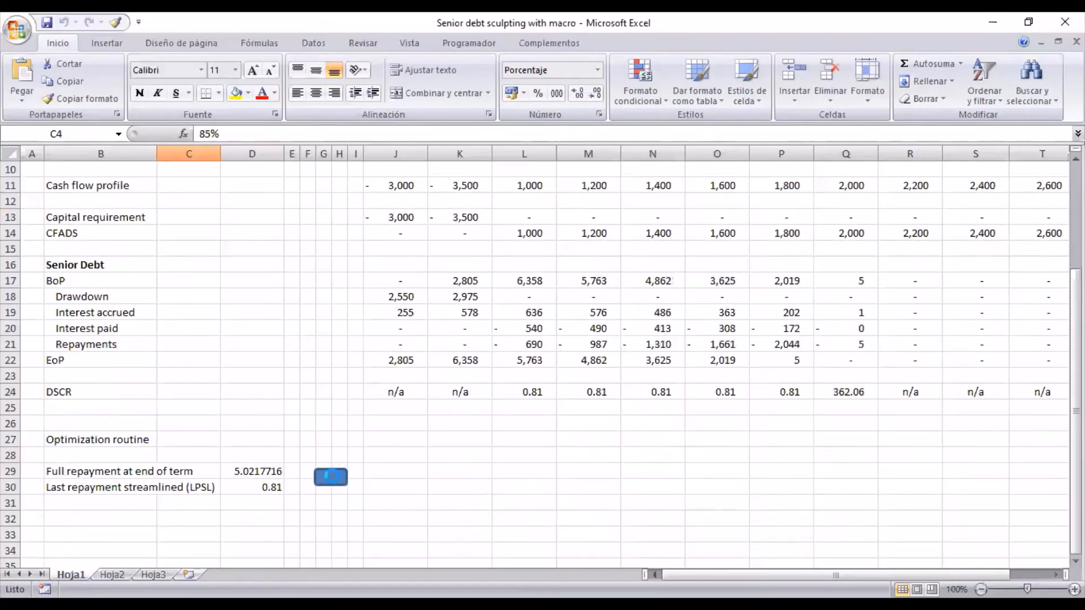
{"action": "scroll", "coordinate": [253, 375], "scroll_direction": "up", "scroll_amount": 2}
{"action": "left_click", "coordinate": [185, 187]}
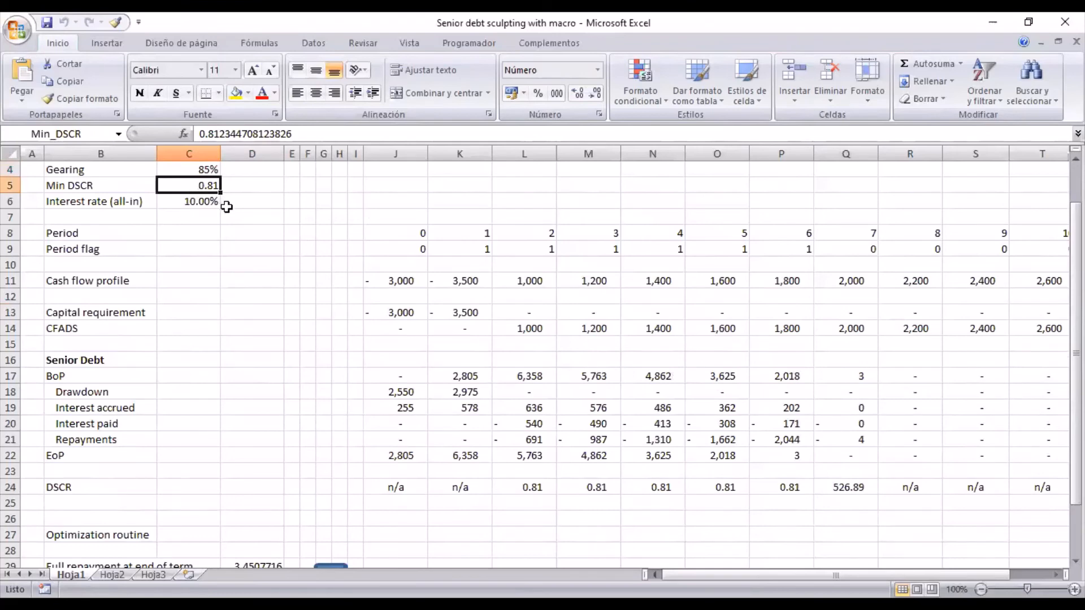
Step: Set the Gearing input to 70% and run the optimization macro
{"action": "scroll", "coordinate": [226, 206], "scroll_direction": "up", "scroll_amount": 1}
{"action": "left_click", "coordinate": [188, 217]}
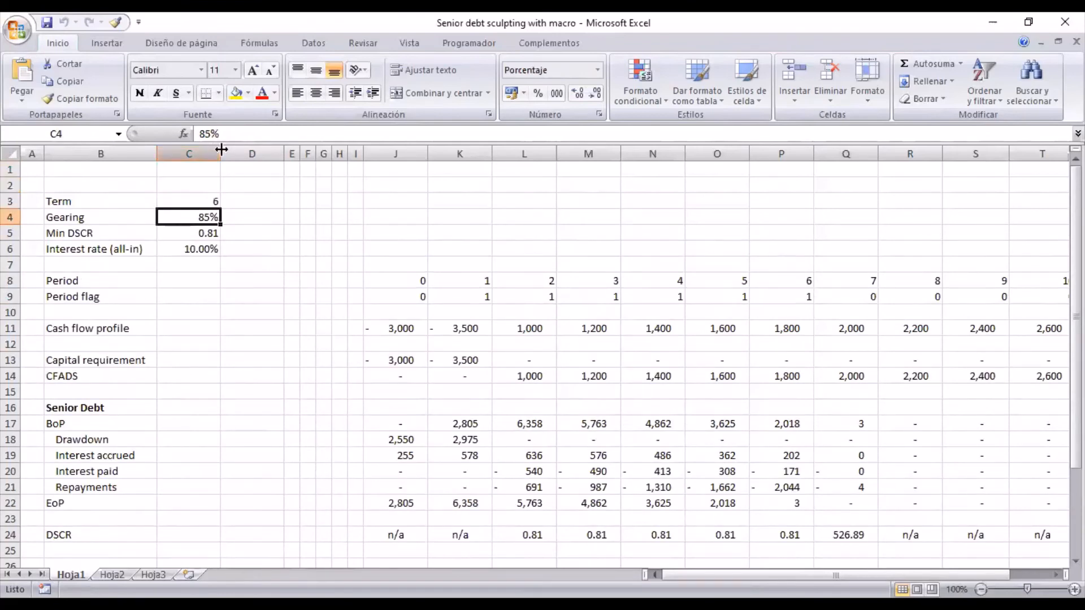
{"action": "type", "text": "70"}
{"action": "key", "text": "Return"}
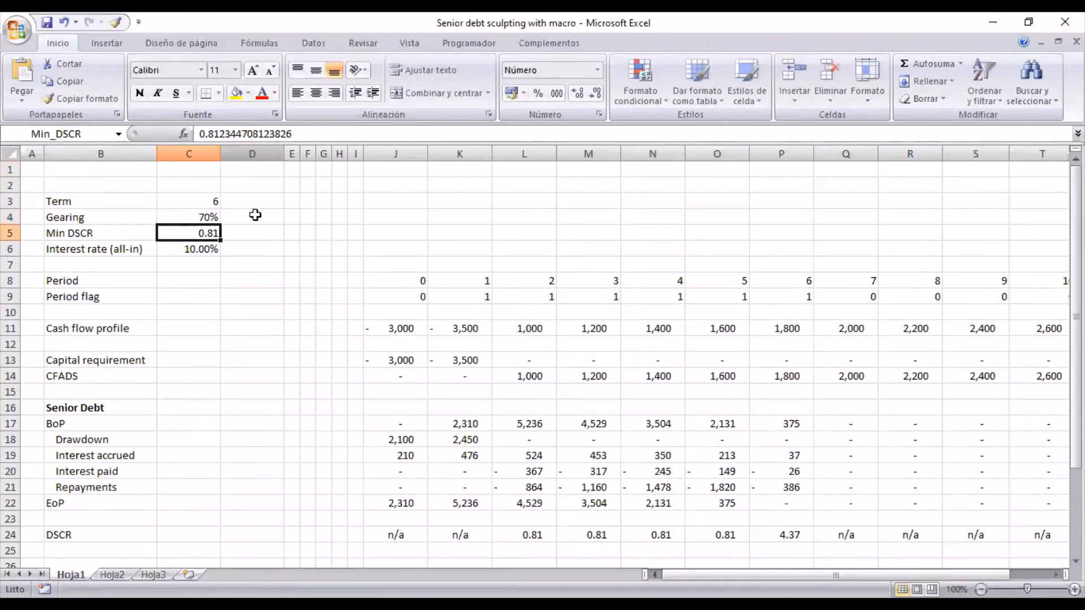
{"action": "scroll", "coordinate": [256, 214], "scroll_direction": "down", "scroll_amount": 3}
{"action": "left_click", "coordinate": [325, 479]}
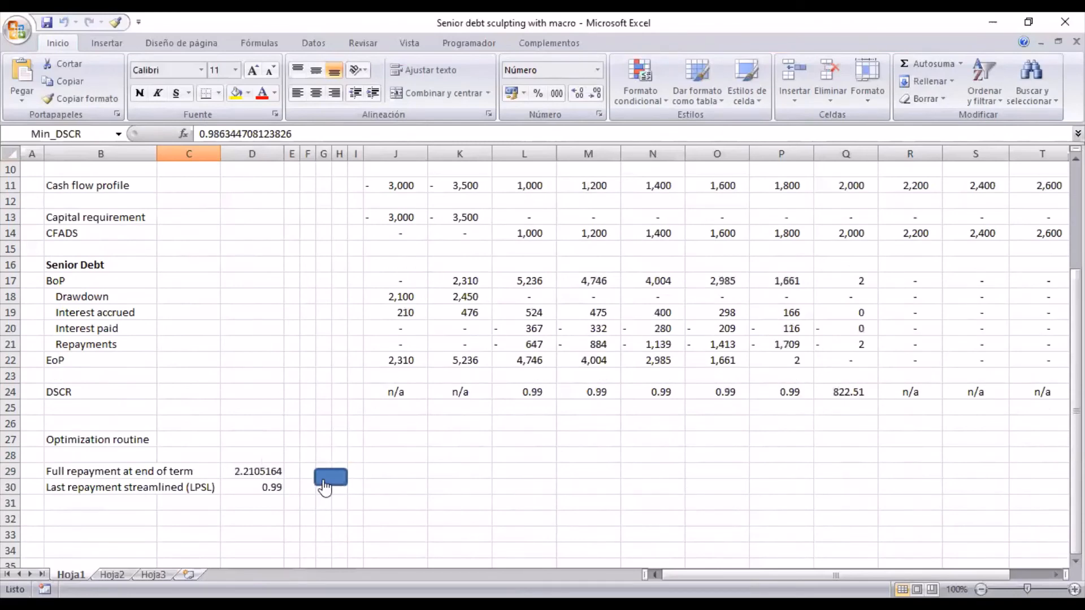
Step: Rerun the optimization macro at 70% gearing and review the period 6 closing balance and Min DSCR
{"action": "left_click", "coordinate": [325, 479]}
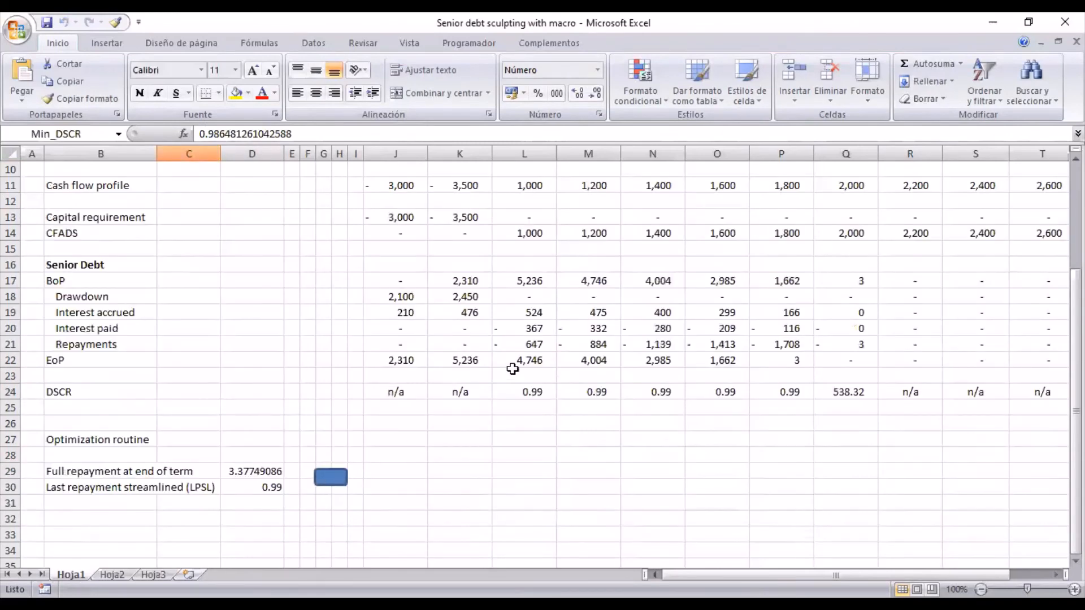
{"action": "scroll", "coordinate": [512, 369], "scroll_direction": "up", "scroll_amount": 3}
{"action": "scroll", "coordinate": [452, 347], "scroll_direction": "down", "scroll_amount": 4}
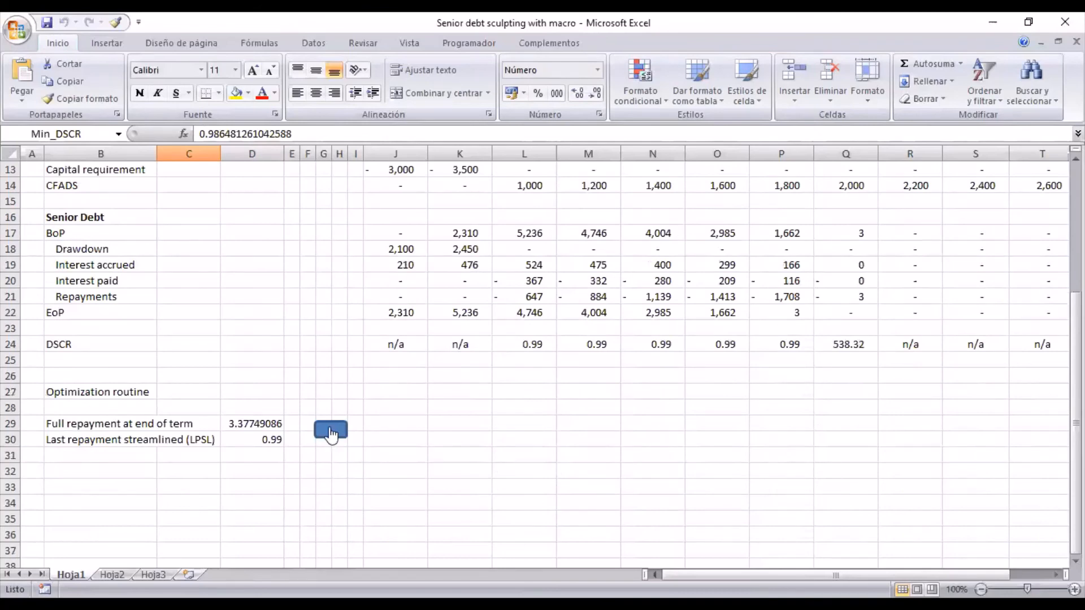
{"action": "left_click", "coordinate": [330, 431]}
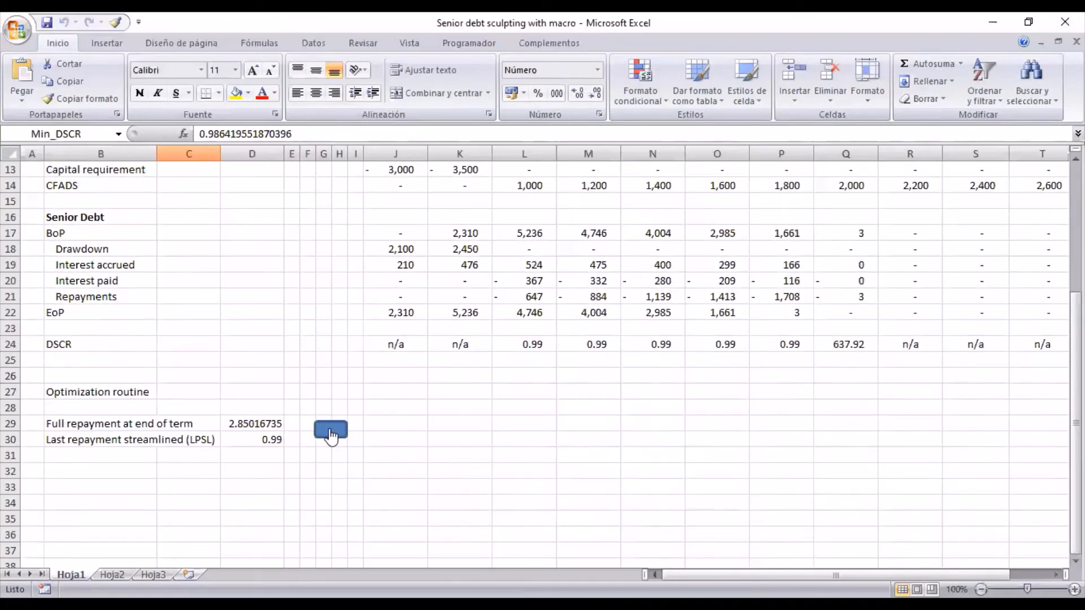
{"action": "scroll", "coordinate": [342, 363], "scroll_direction": "up", "scroll_amount": 3}
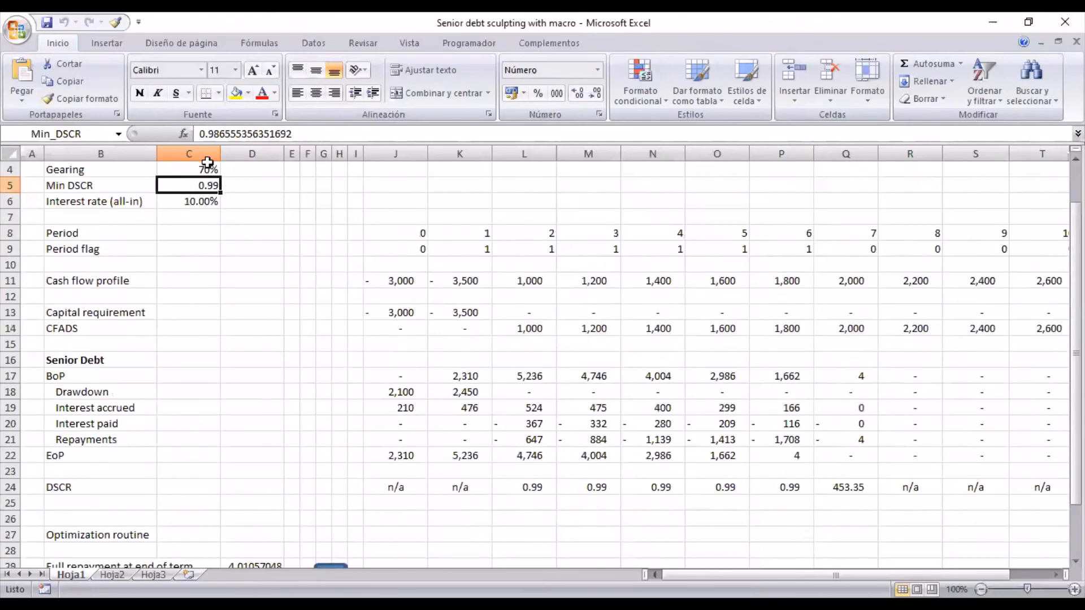
{"action": "scroll", "coordinate": [215, 195], "scroll_direction": "up", "scroll_amount": 1}
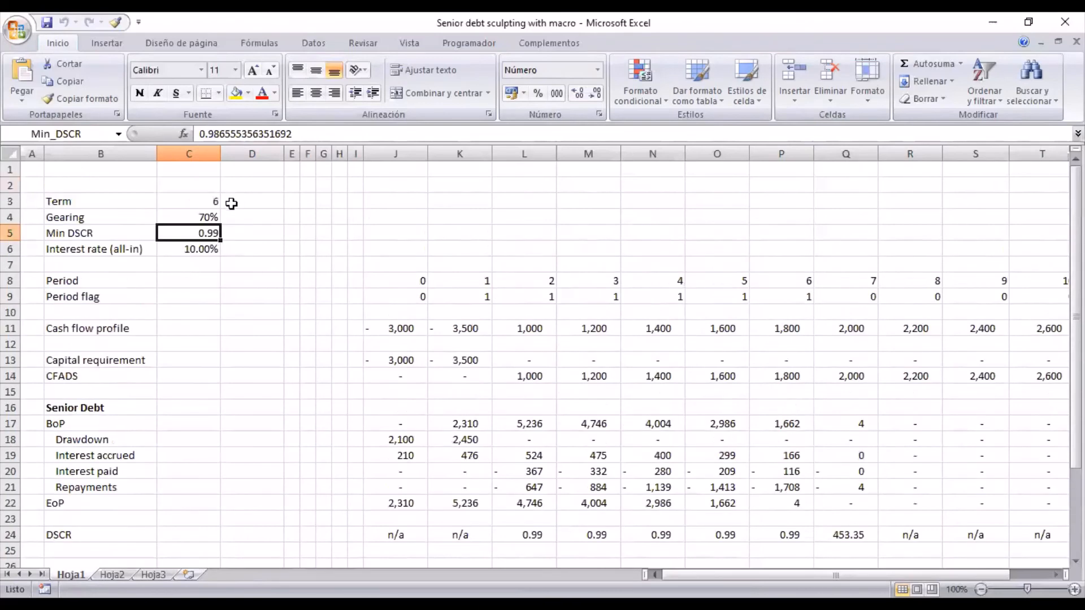
Step: Lower the Gearing input to 60%
{"action": "type", "text": "66"}
{"action": "key", "text": "Return"}
{"action": "left_click", "coordinate": [187, 211]}
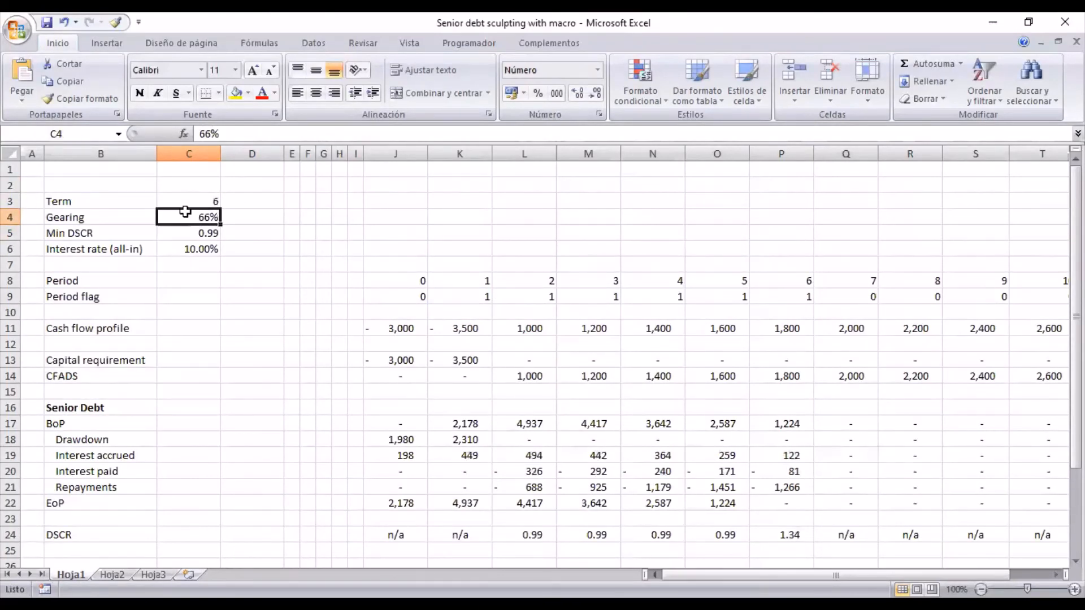
{"action": "left_click", "coordinate": [208, 132]}
{"action": "key", "text": "BackSpace"}
{"action": "type", "text": "0"}
{"action": "key", "text": "Return"}
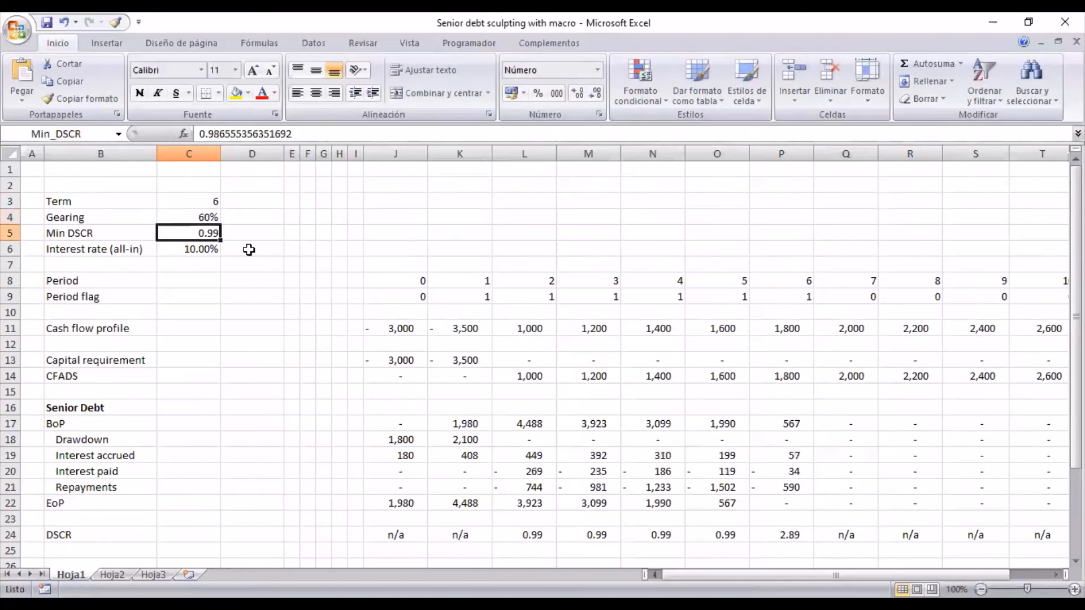
Step: Run the optimization macro at 60% gearing and check the full repayment at end of term figure
{"action": "scroll", "coordinate": [250, 247], "scroll_direction": "down", "scroll_amount": 1}
{"action": "scroll", "coordinate": [249, 247], "scroll_direction": "up", "scroll_amount": 1}
{"action": "scroll", "coordinate": [325, 358], "scroll_direction": "down", "scroll_amount": 4}
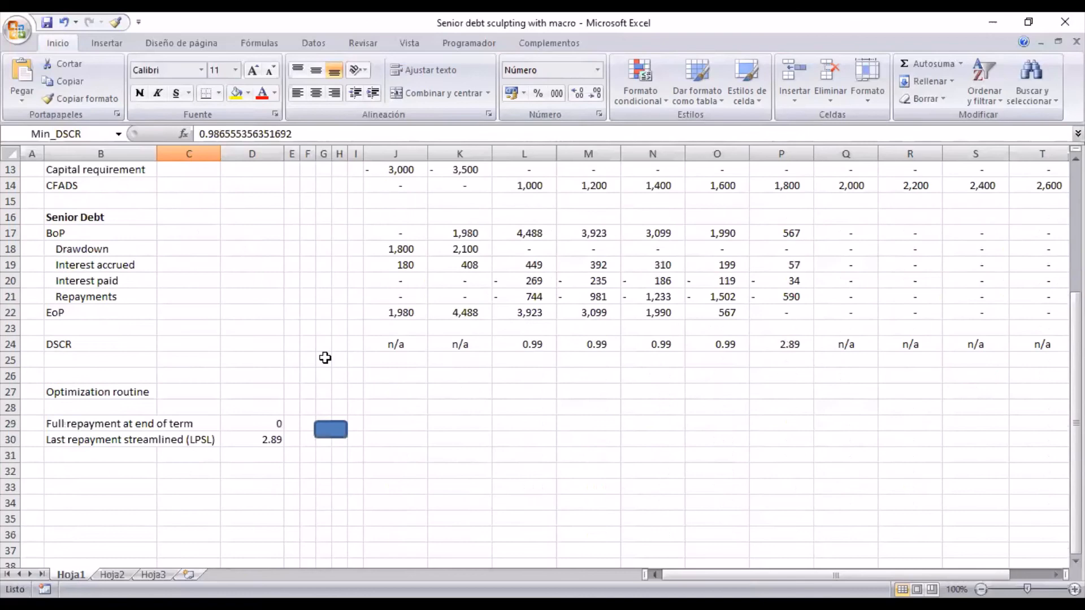
{"action": "left_click", "coordinate": [330, 432]}
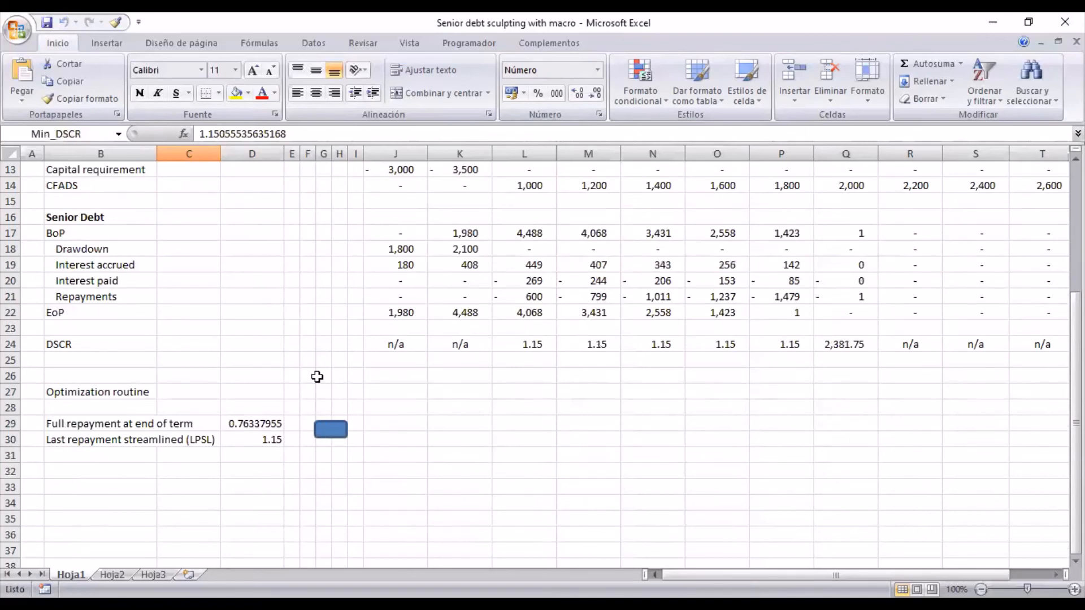
{"action": "scroll", "coordinate": [315, 376], "scroll_direction": "up", "scroll_amount": 1}
{"action": "left_click", "coordinate": [266, 472]}
{"action": "scroll", "coordinate": [260, 294], "scroll_direction": "up", "scroll_amount": 3}
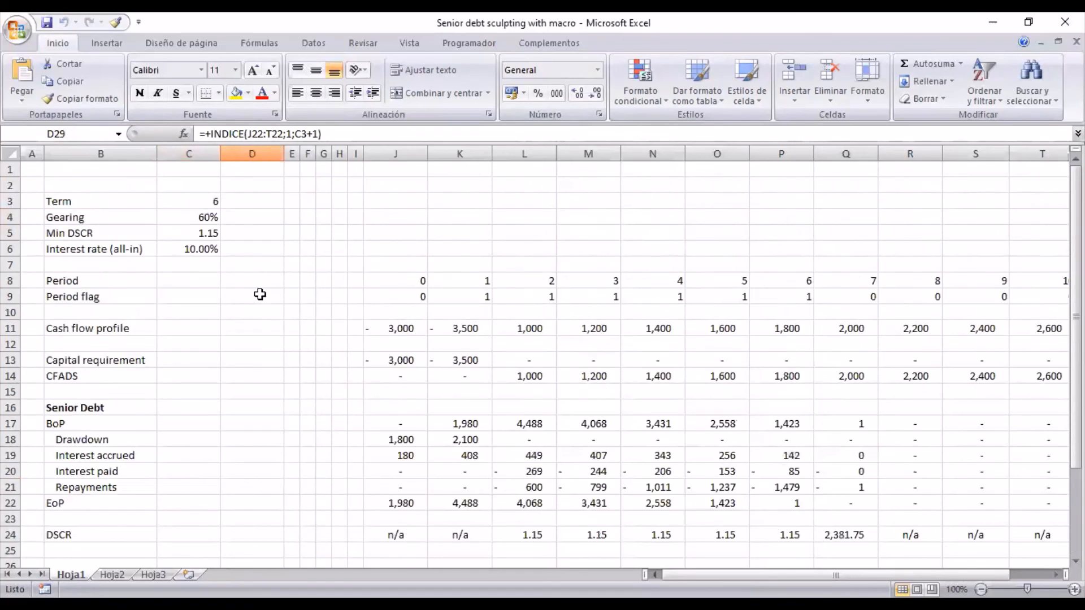
Step: Trim the Min DSCR input to 1.15
{"action": "left_click", "coordinate": [181, 233]}
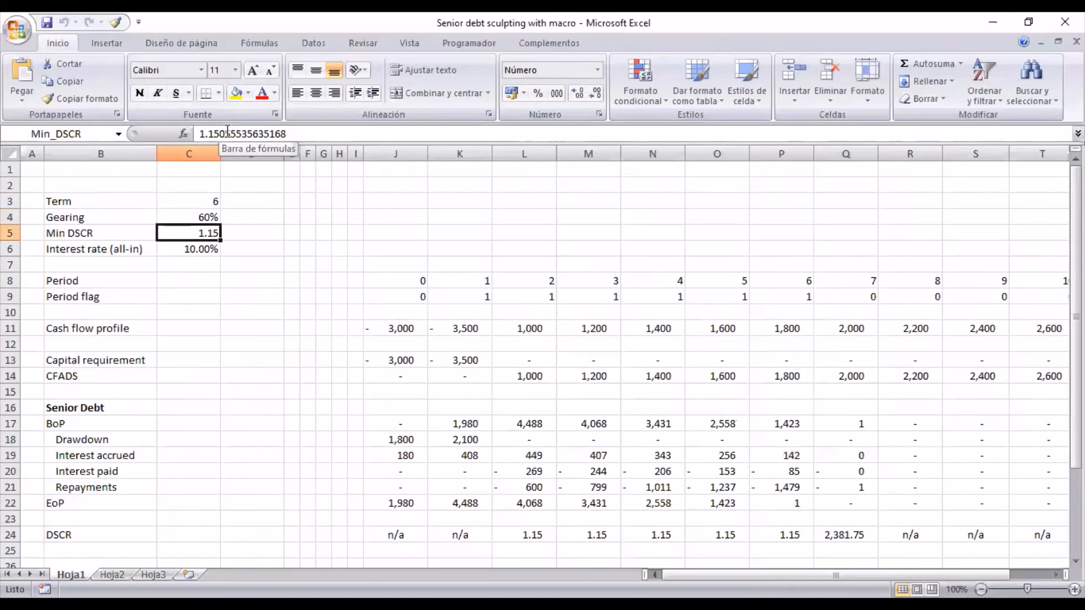
{"action": "left_click_drag", "start_coordinate": [228, 133], "coordinate": [294, 133]}
{"action": "key", "text": "Delete"}
{"action": "key", "text": "Return"}
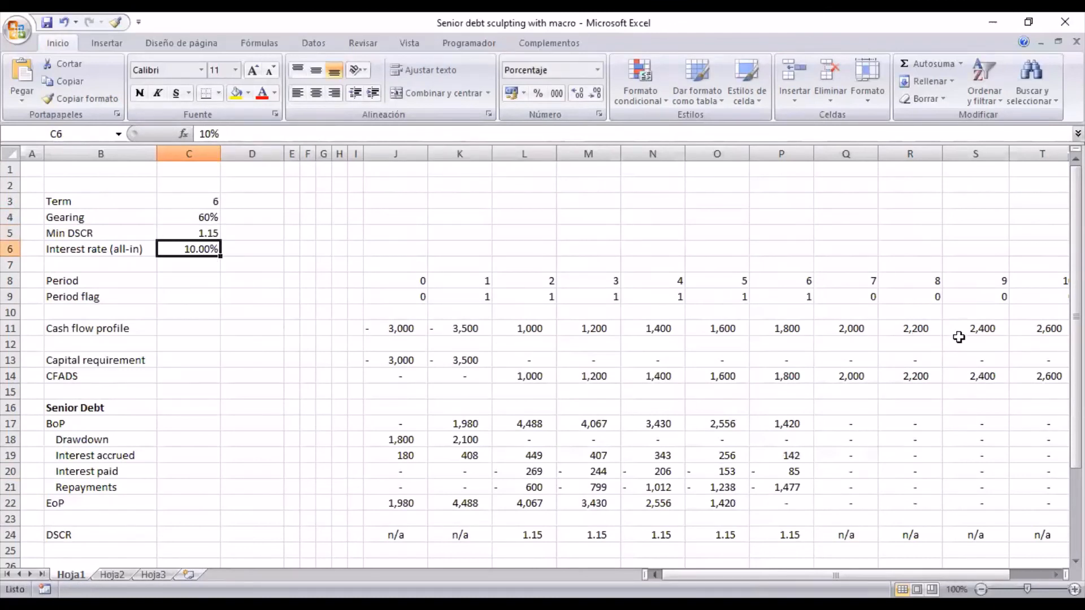
Step: Examine the repayments, closing balances and DSCR across the 6-period term, and select the Term input
{"action": "scroll", "coordinate": [960, 335], "scroll_direction": "down", "scroll_amount": 1}
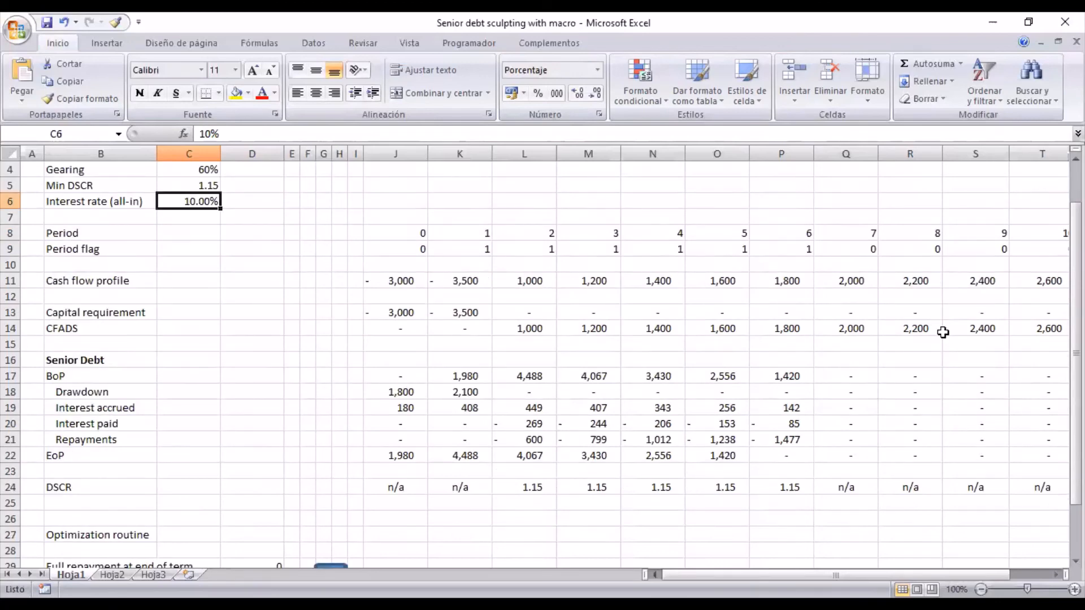
{"action": "scroll", "coordinate": [936, 328], "scroll_direction": "down", "scroll_amount": 1}
{"action": "scroll", "coordinate": [927, 322], "scroll_direction": "up", "scroll_amount": 1}
{"action": "scroll", "coordinate": [908, 308], "scroll_direction": "up", "scroll_amount": 1}
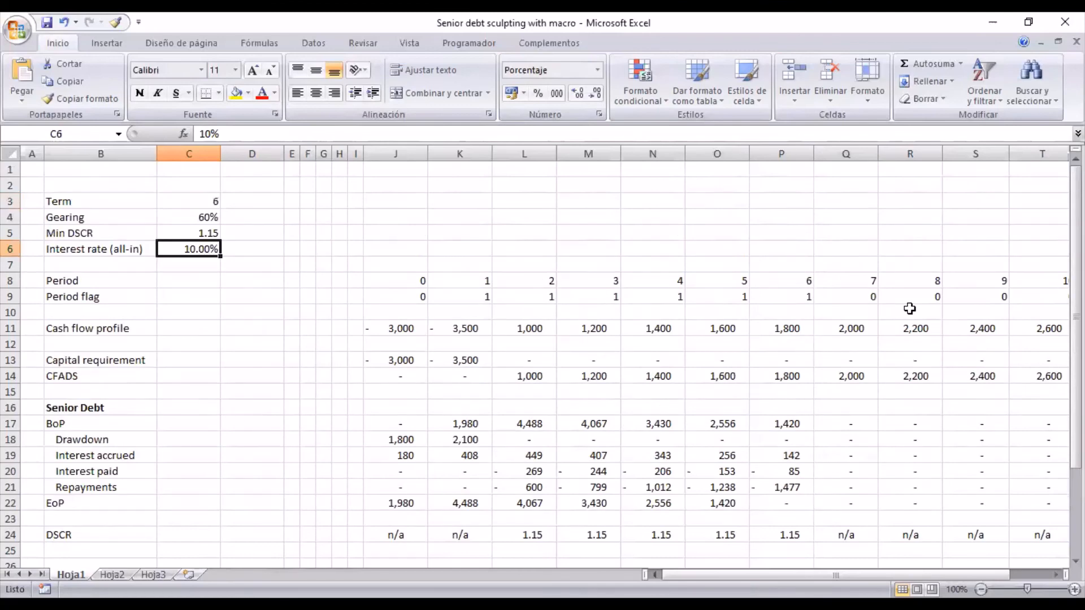
{"action": "scroll", "coordinate": [565, 316], "scroll_direction": "down", "scroll_amount": 1}
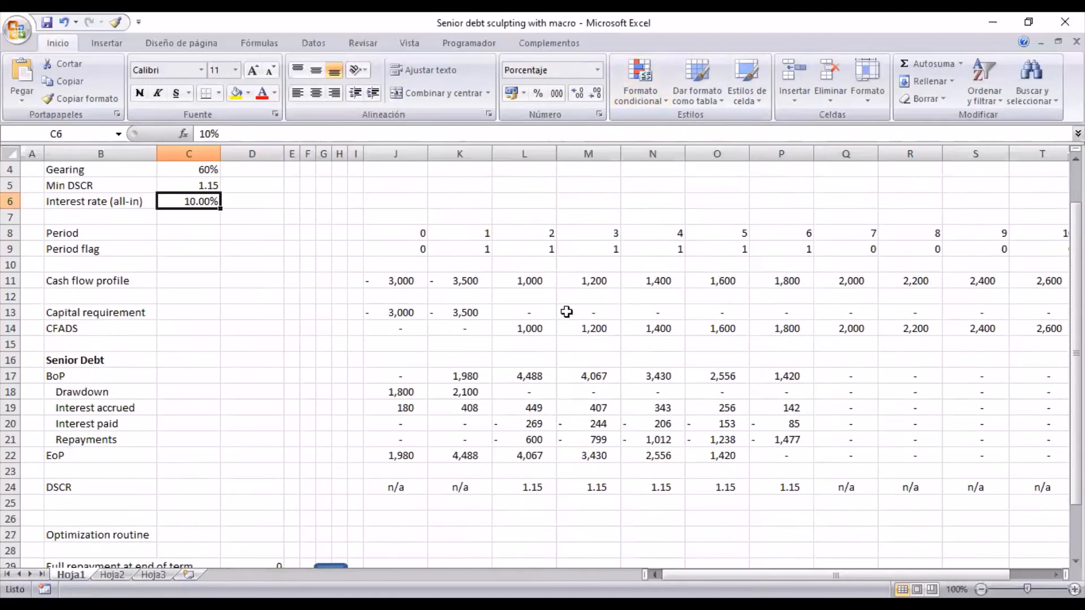
{"action": "scroll", "coordinate": [565, 316], "scroll_direction": "up", "scroll_amount": 1}
{"action": "left_click", "coordinate": [190, 205]}
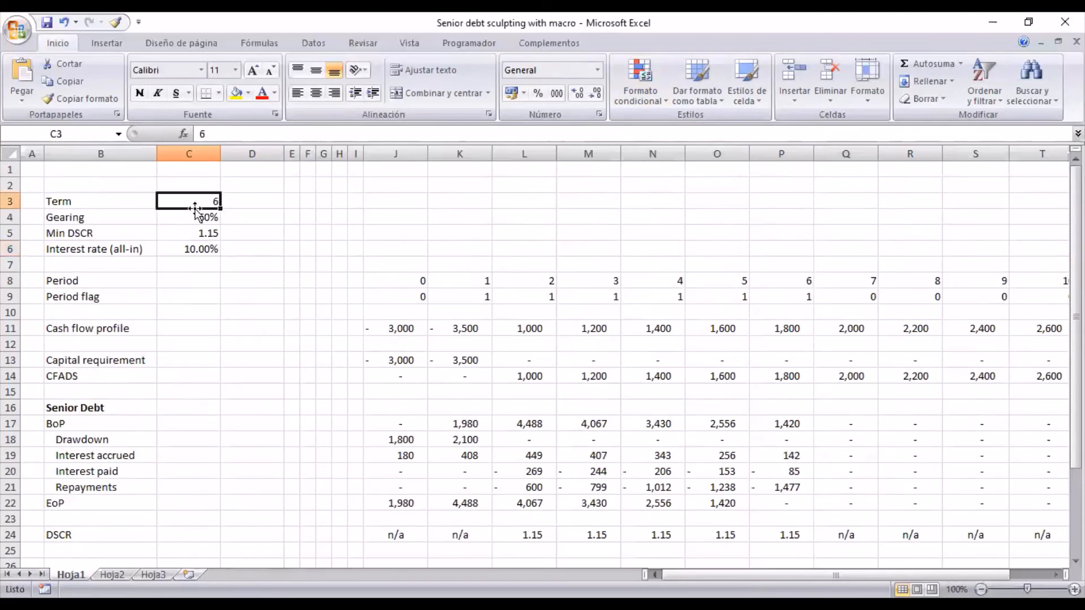